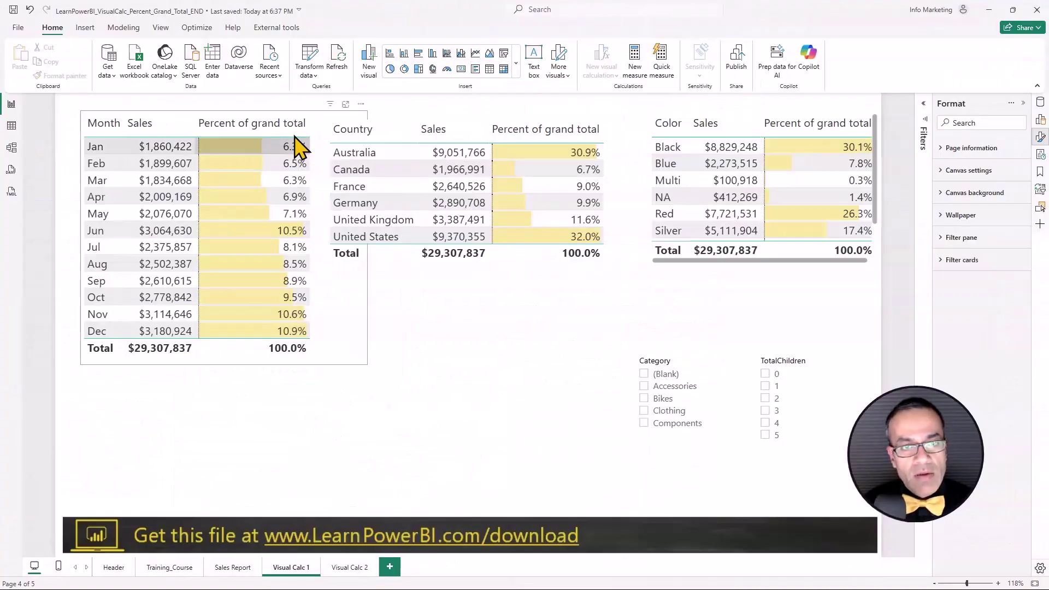
Nudge the Month table slightly left on the report page
left_click_drag(358, 110, 349, 116)
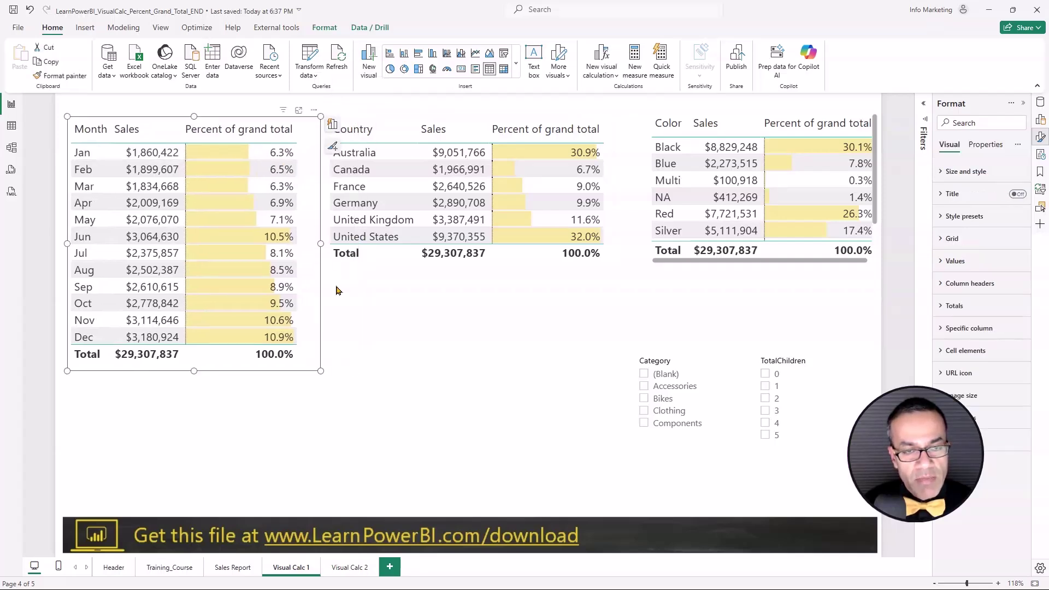
Remove the Percent of grand total column from the Month, Country and Color tables
left_click(387, 362)
left_click(306, 298)
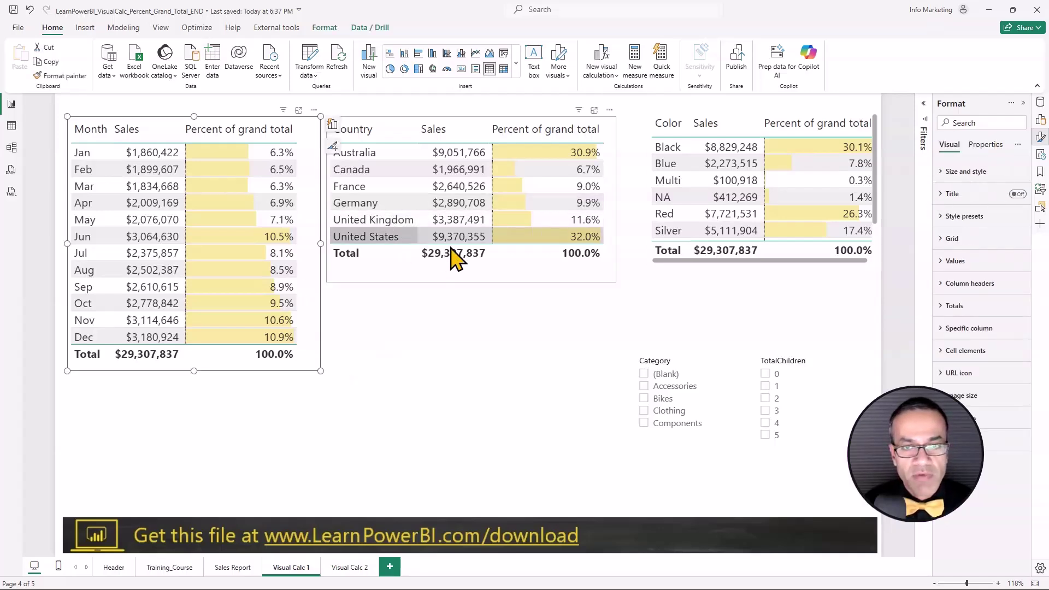
left_click(1040, 119)
left_click(1000, 248)
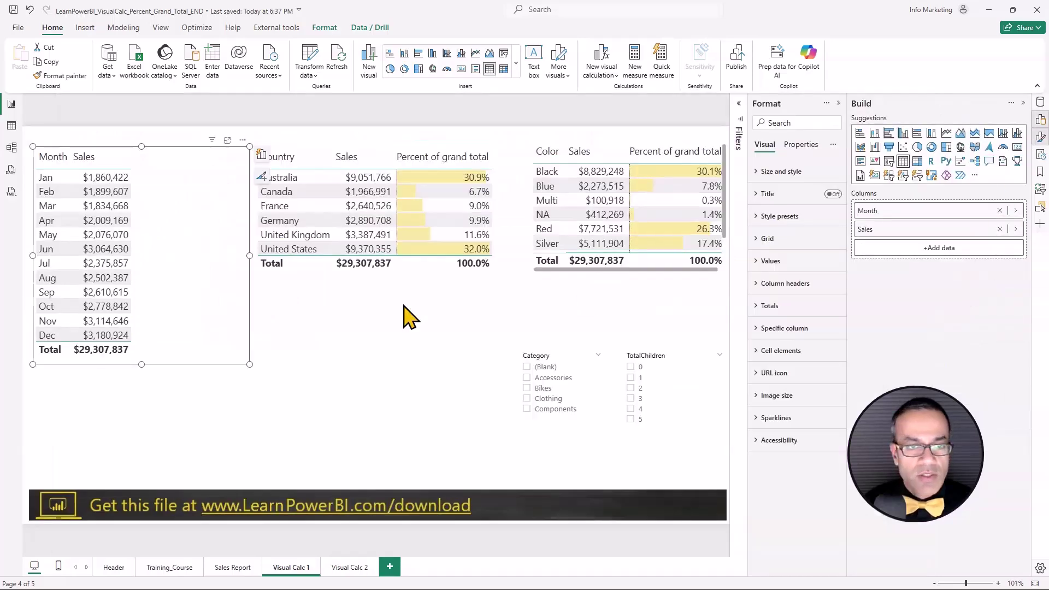
left_click(482, 281)
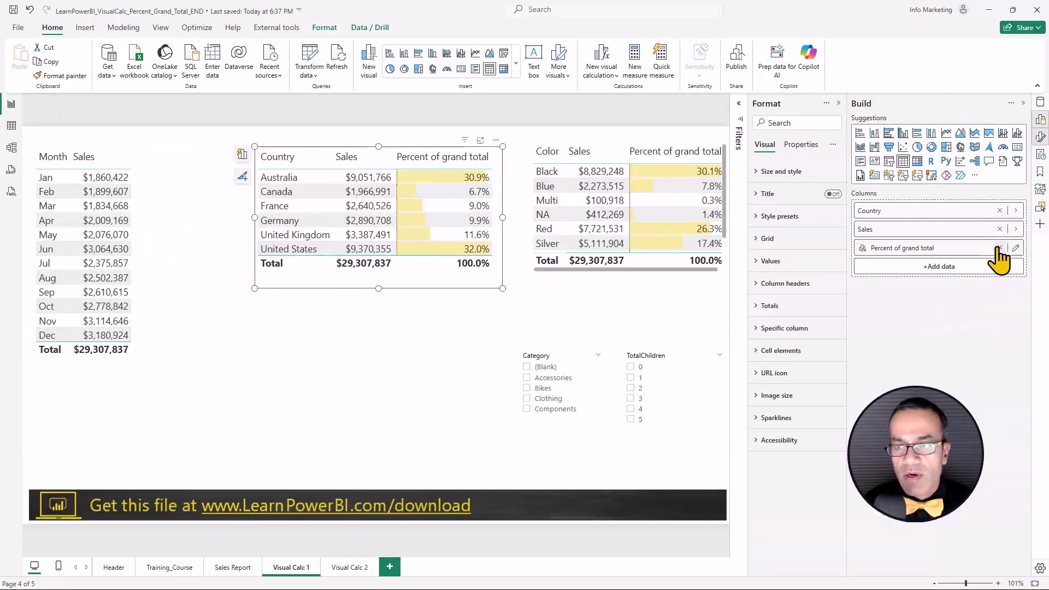
left_click(1000, 247)
left_click(679, 271)
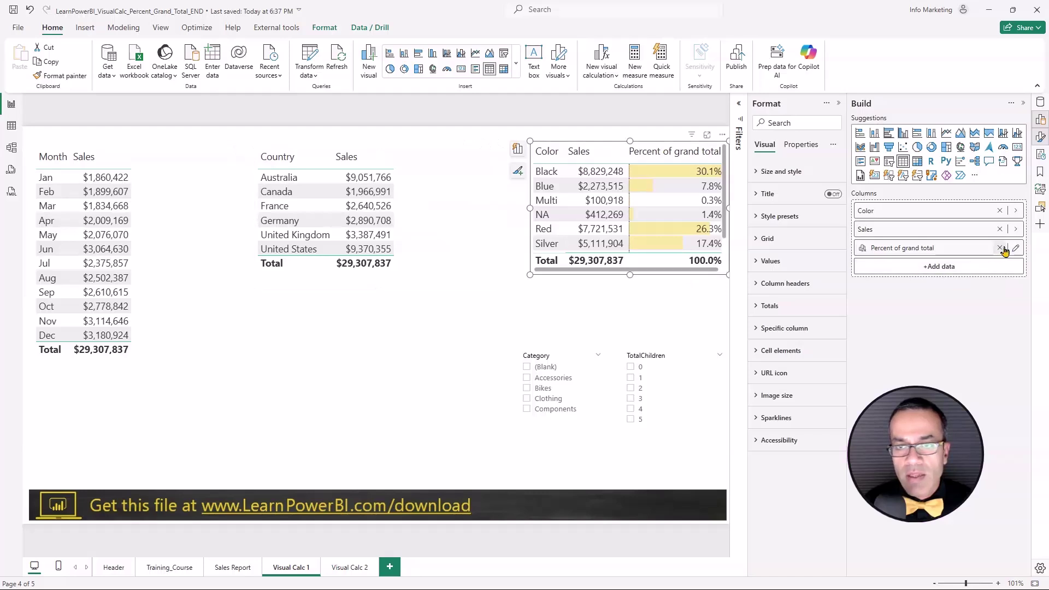
left_click(1000, 247)
Bring up the Month table's new visual calculation choices
left_click(182, 274)
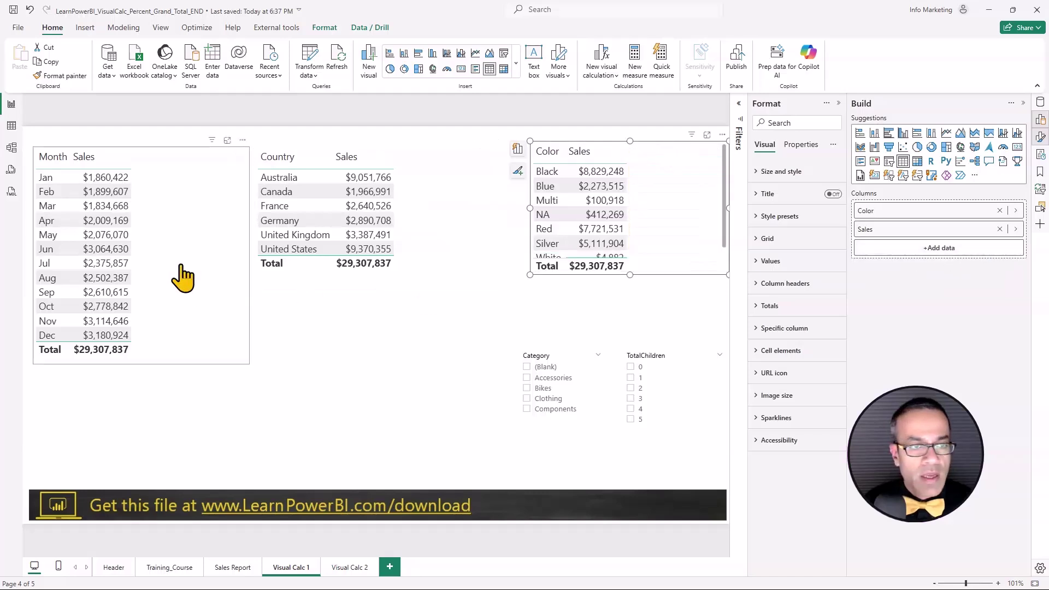
left_click(243, 141)
mouse_move(284, 276)
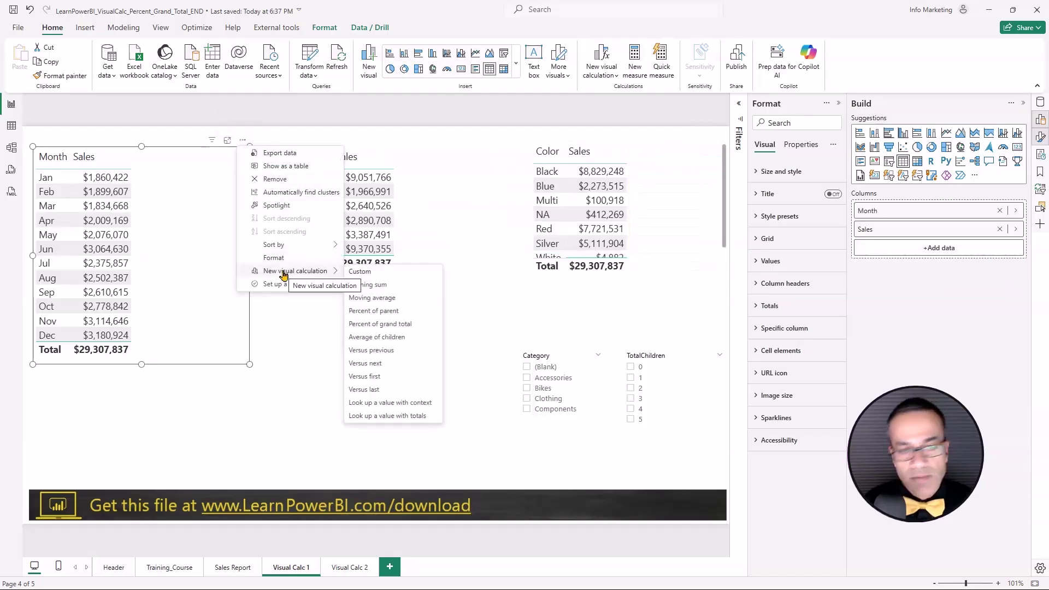
Add a Percent of grand total visual calculation as DIVIDE([Sales], COLLAPSEALL([Sales], ROWS))
left_click(393, 324)
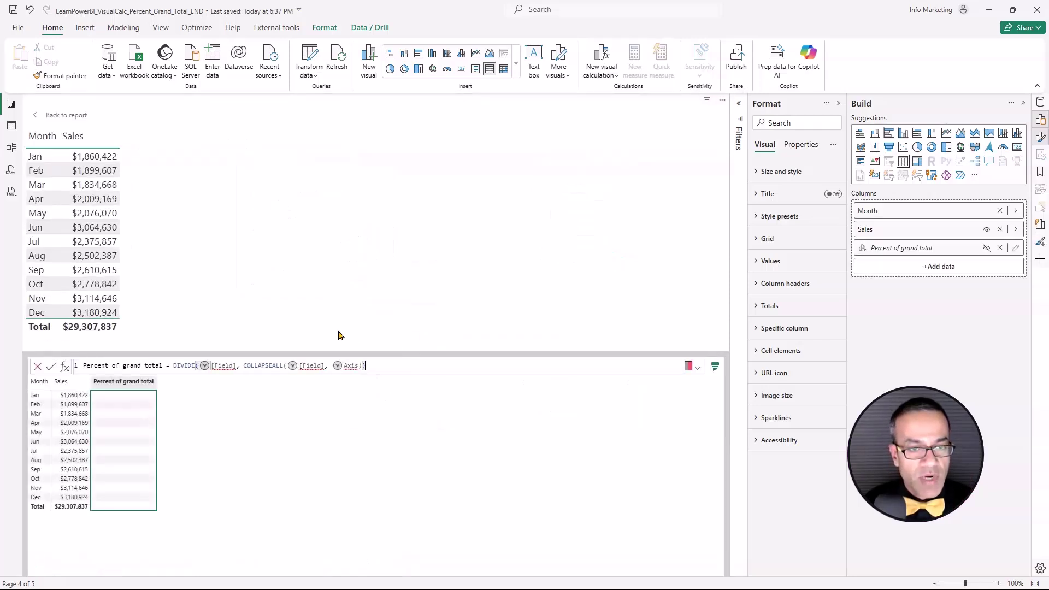
left_click(206, 365)
left_click(226, 376)
left_click(293, 366)
left_click(317, 386)
left_click(338, 366)
left_click(369, 395)
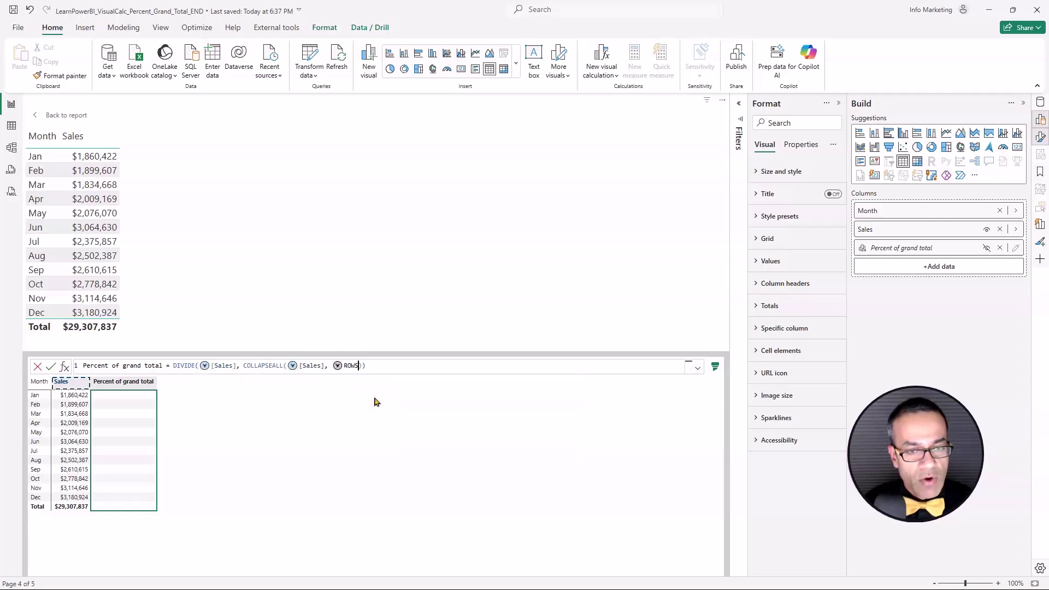
left_click(51, 366)
Format the Month table's Percent of grand total column as Percentage with one decimal
left_click(40, 117)
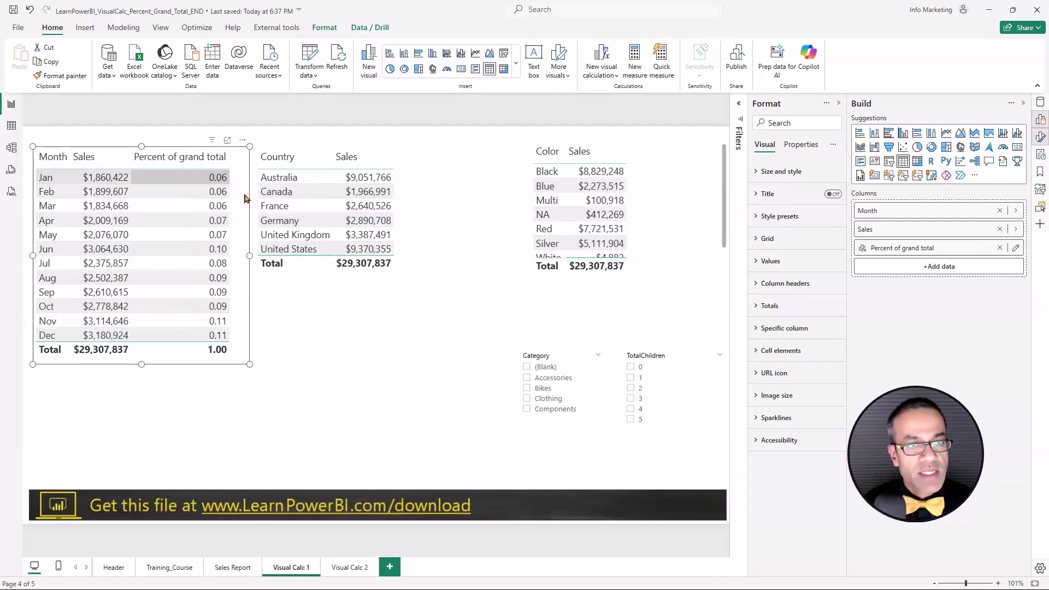
left_click(802, 146)
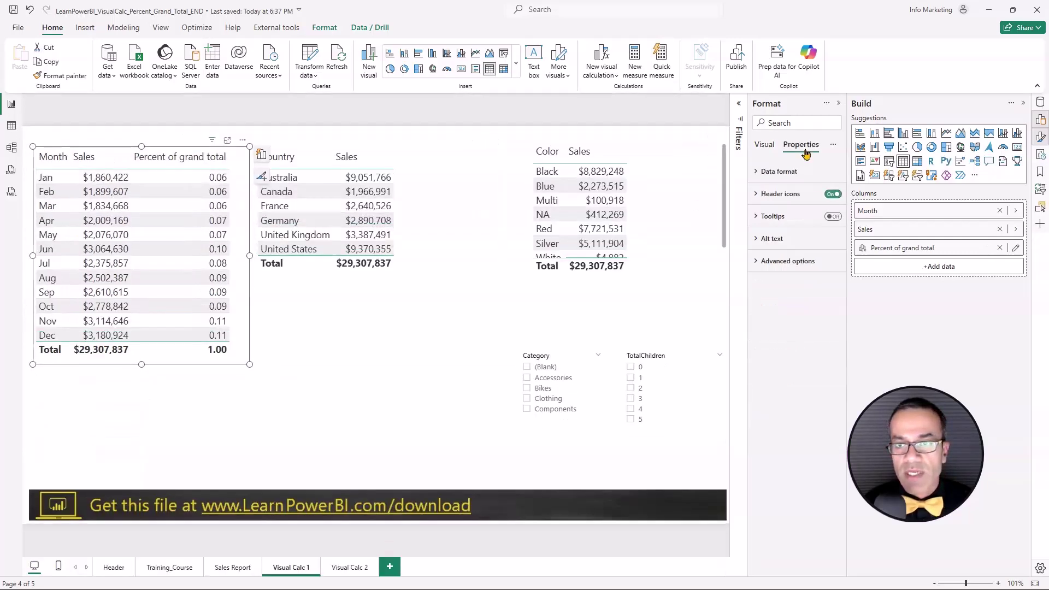
left_click(781, 175)
left_click(793, 217)
left_click(801, 251)
left_click(795, 270)
left_click(802, 282)
left_click(796, 298)
left_click(785, 365)
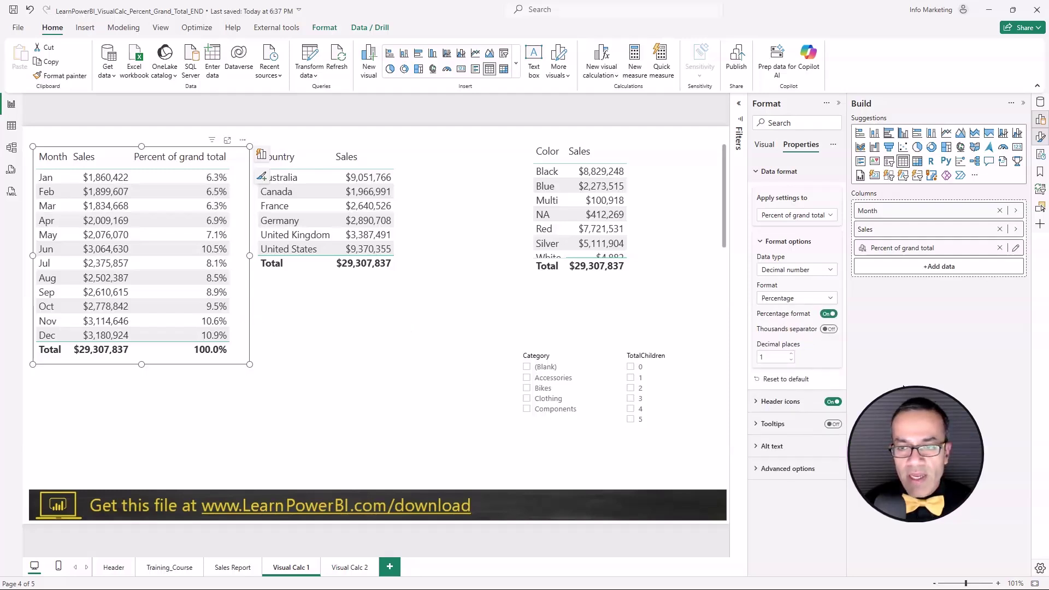
left_click(902, 387)
Add pale yellow data bars to the Percent of grand total column
right_click(869, 248)
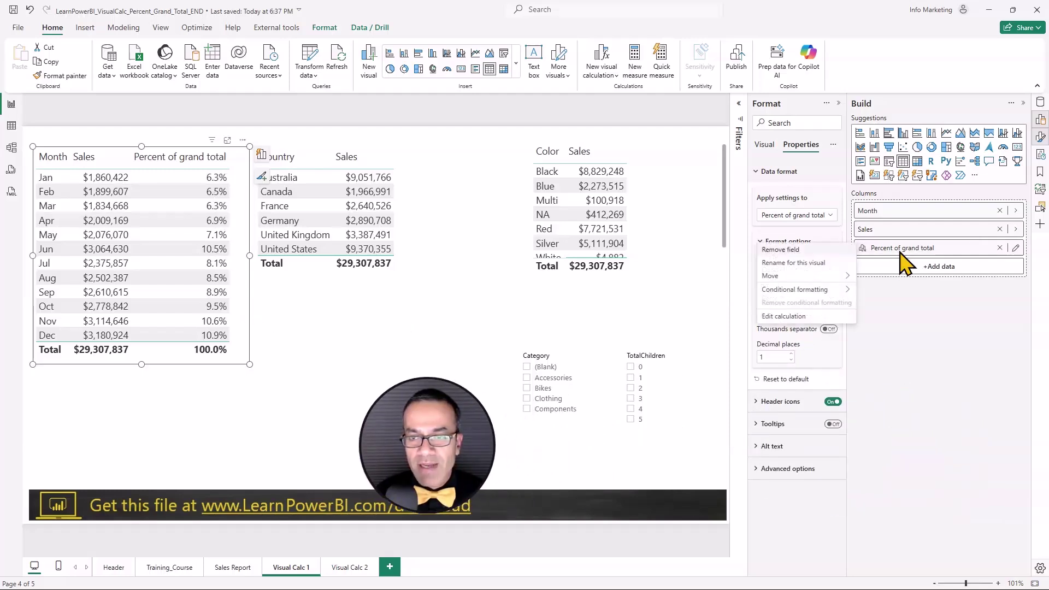
mouse_move(812, 289)
left_click(874, 316)
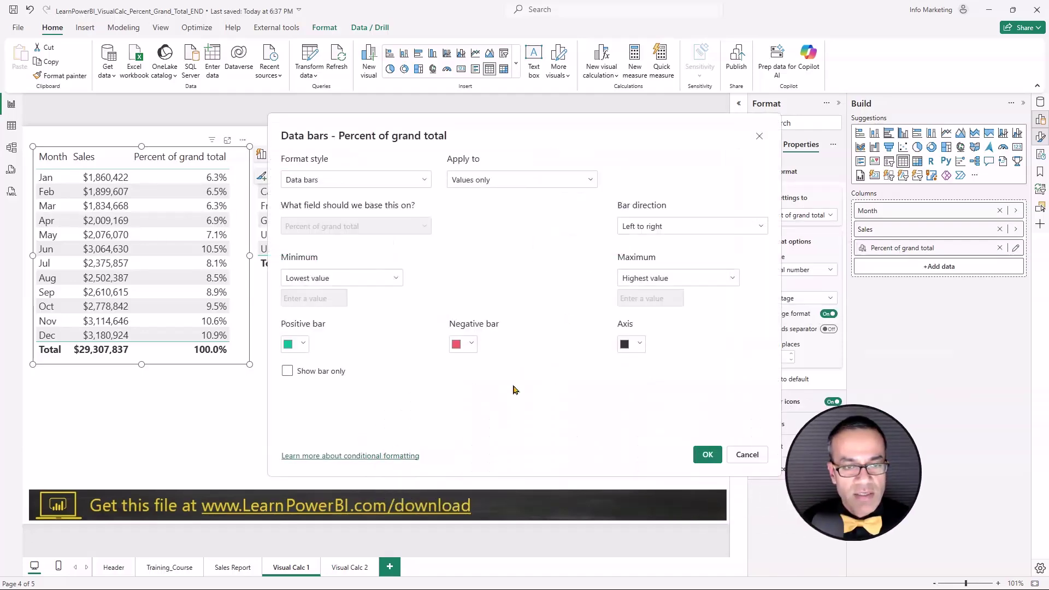
left_click(295, 344)
left_click(372, 193)
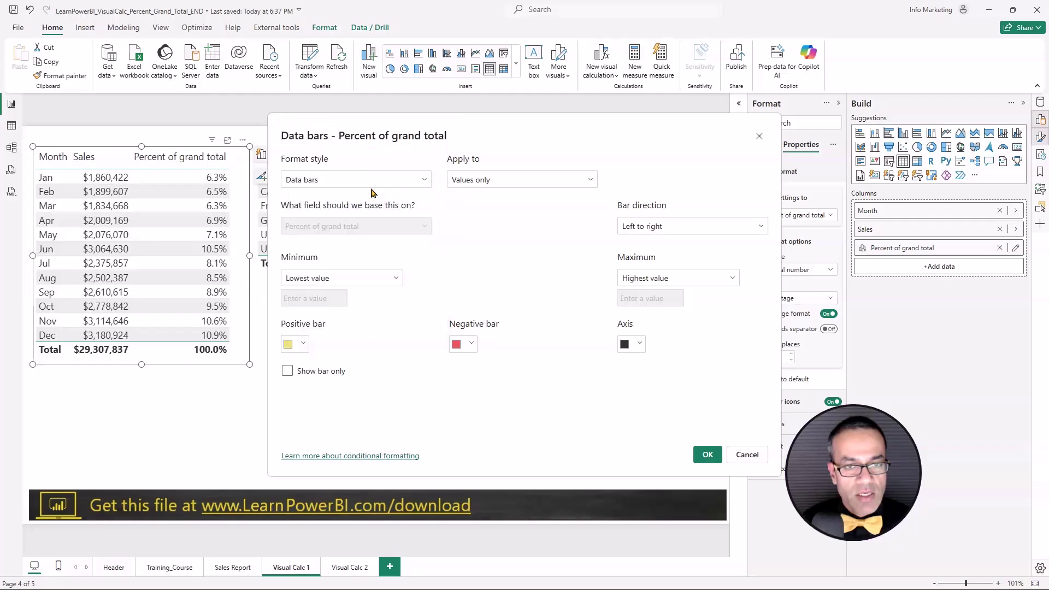
left_click(707, 455)
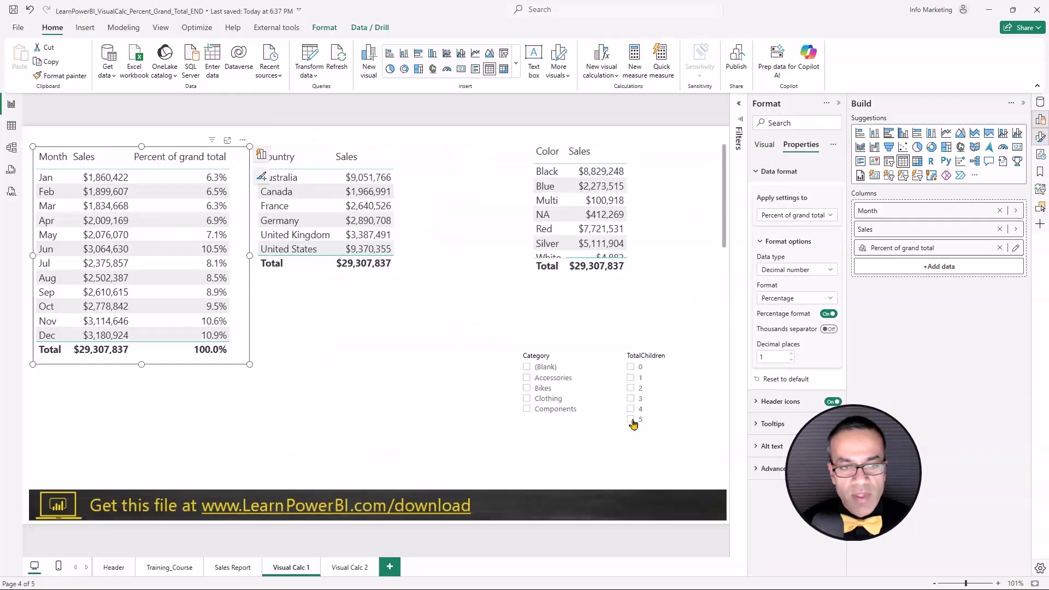
left_click(415, 197)
Move the Country table down and shift the Month table up and wider
left_click_drag(422, 144, 432, 353)
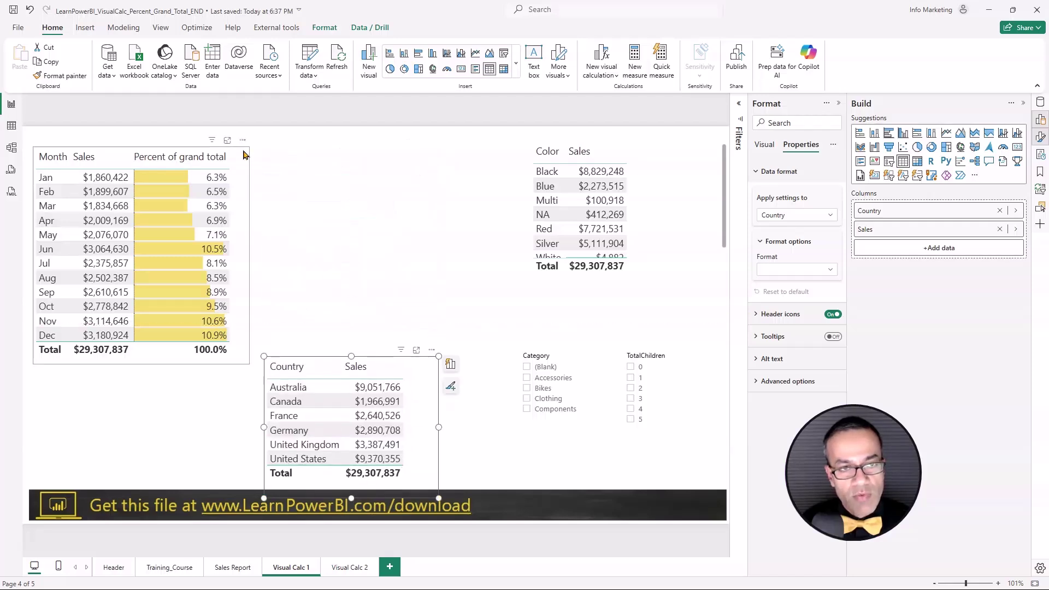
left_click_drag(243, 146, 246, 129)
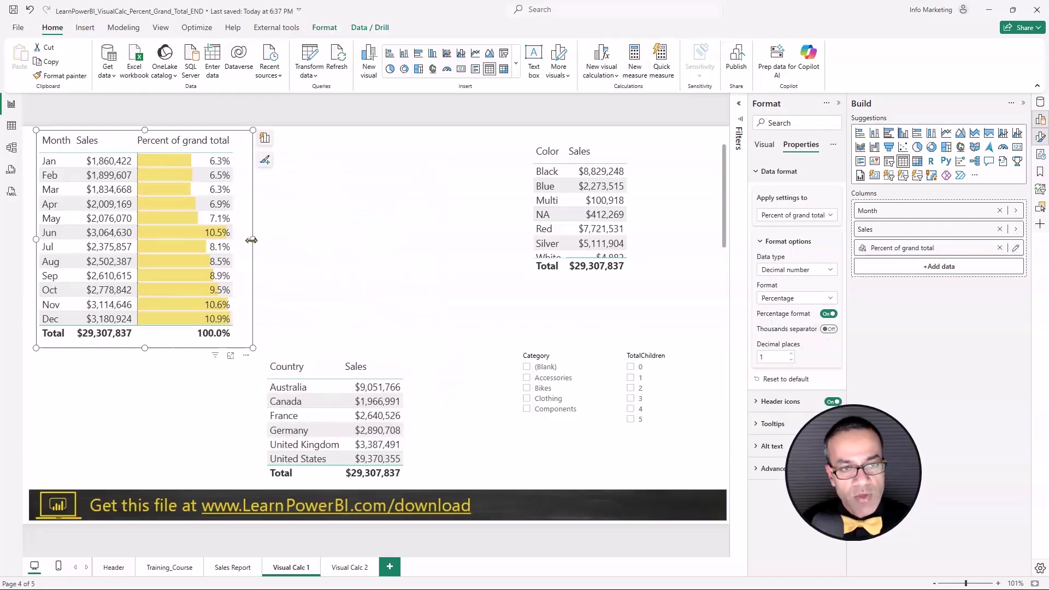
left_click_drag(251, 241, 339, 239)
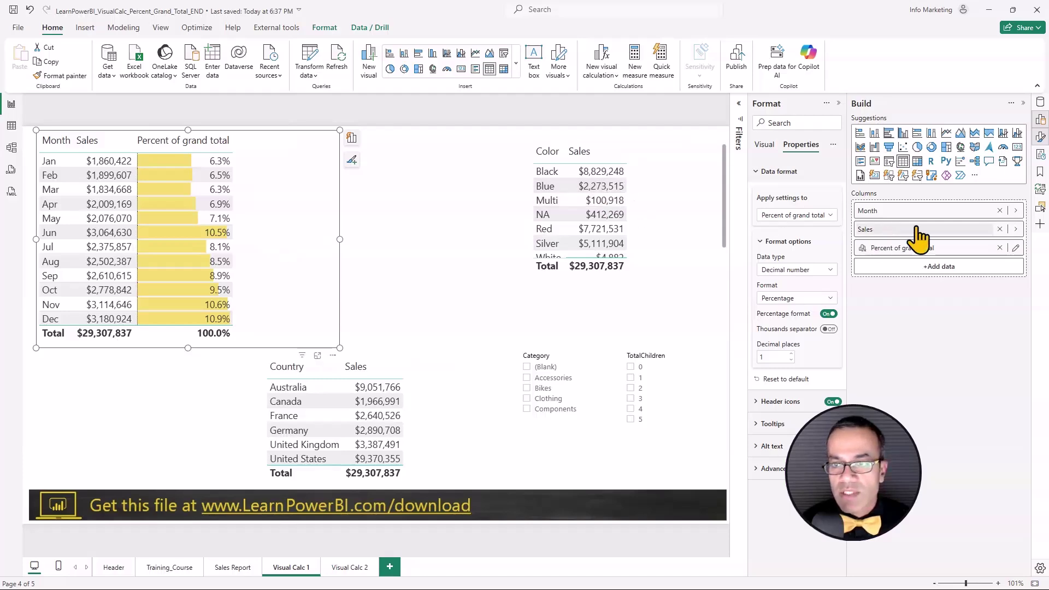
Collapse the Format and Build panes and list the Formulas table's measures in the Data pane
left_click(838, 104)
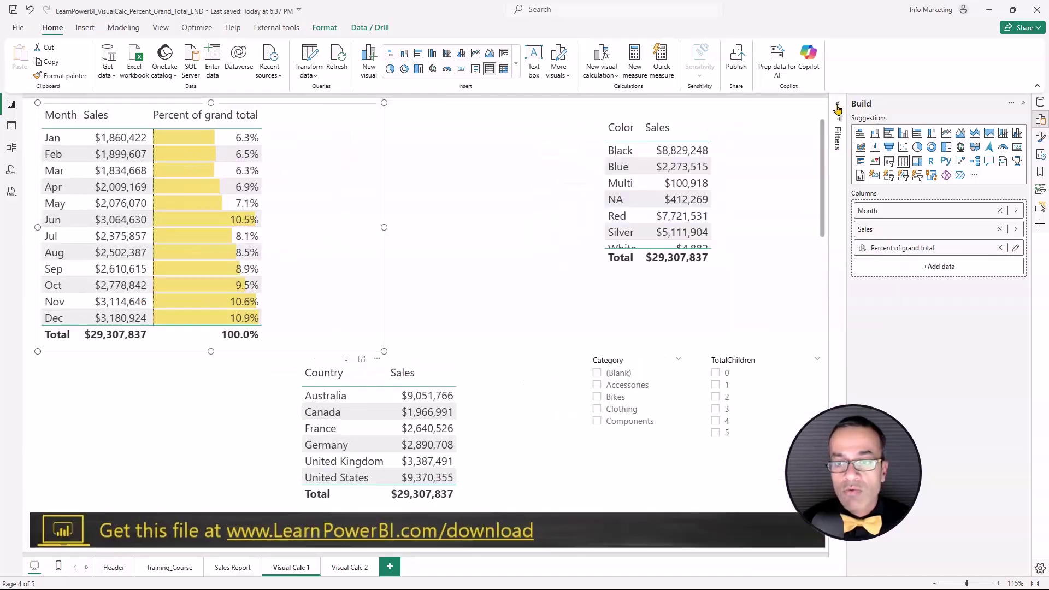
left_click(1038, 107)
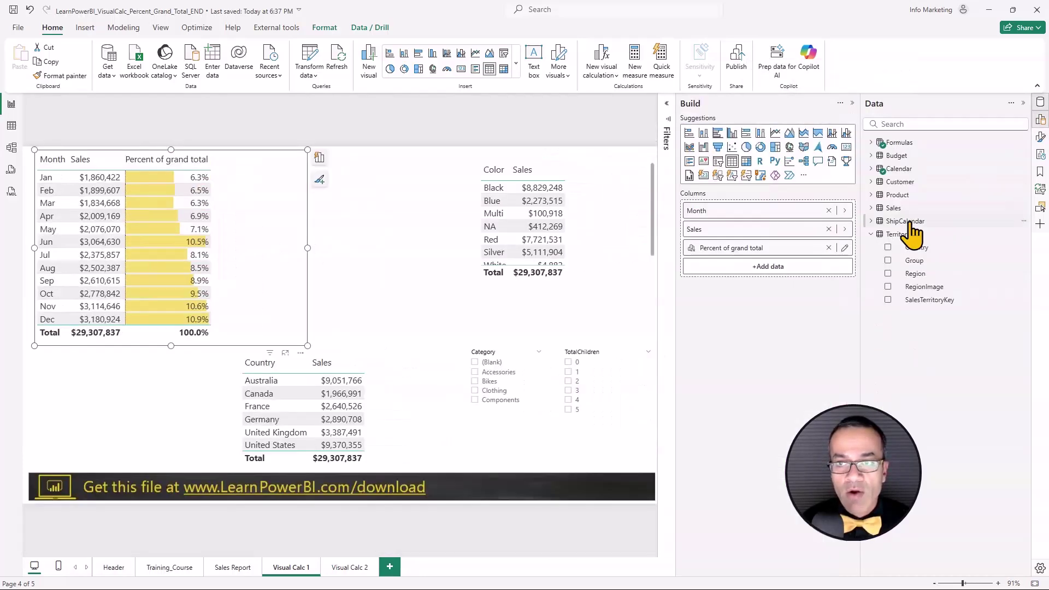
left_click(907, 234)
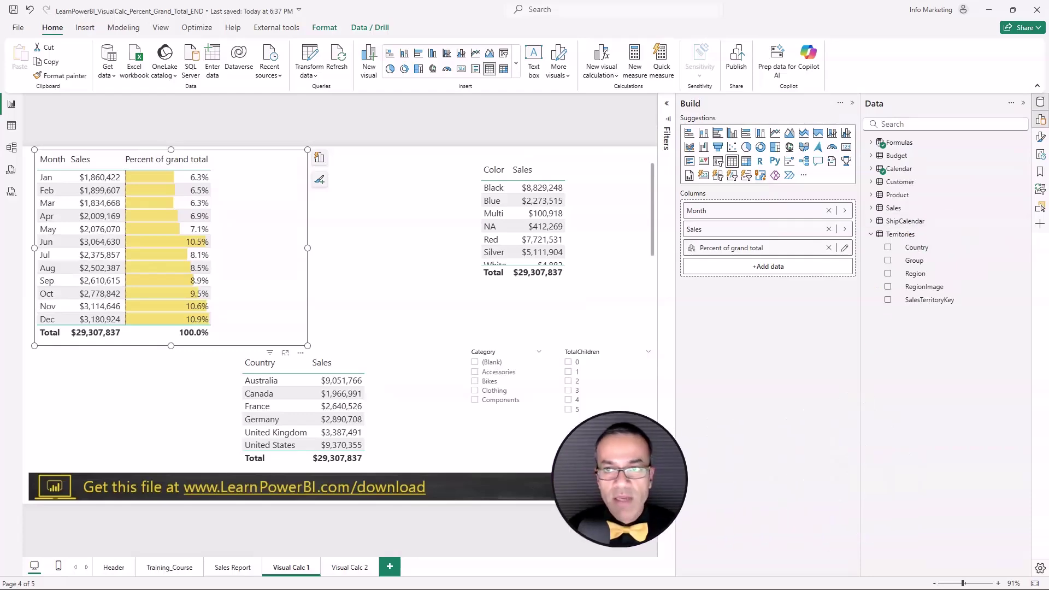
left_click(852, 103)
left_click(871, 142)
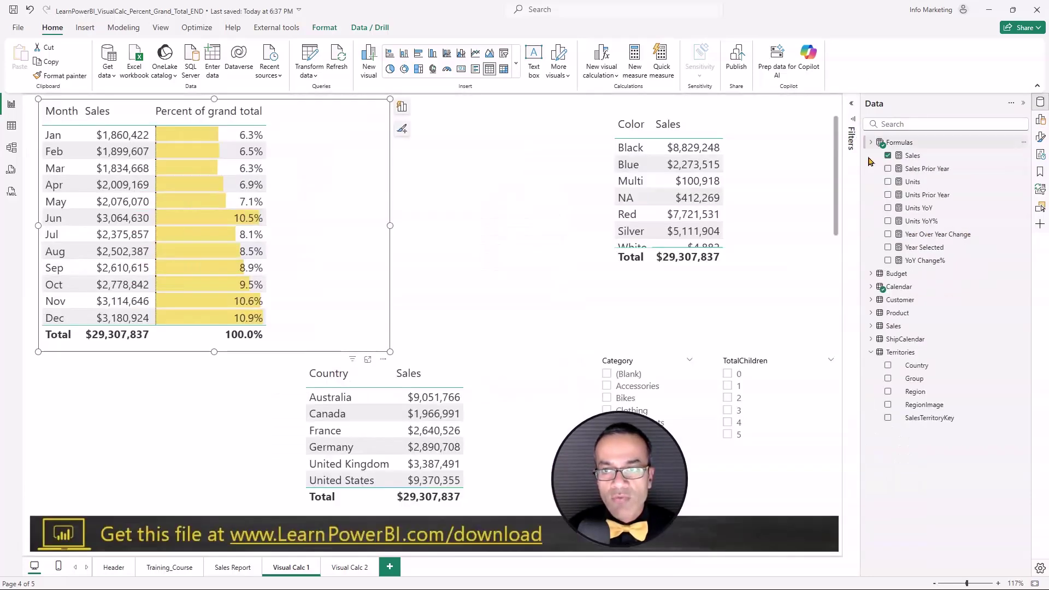
Create a new Formulas measure, Sales % of Grand Total, starting with CALCULATE([Sales]
left_click(1024, 142)
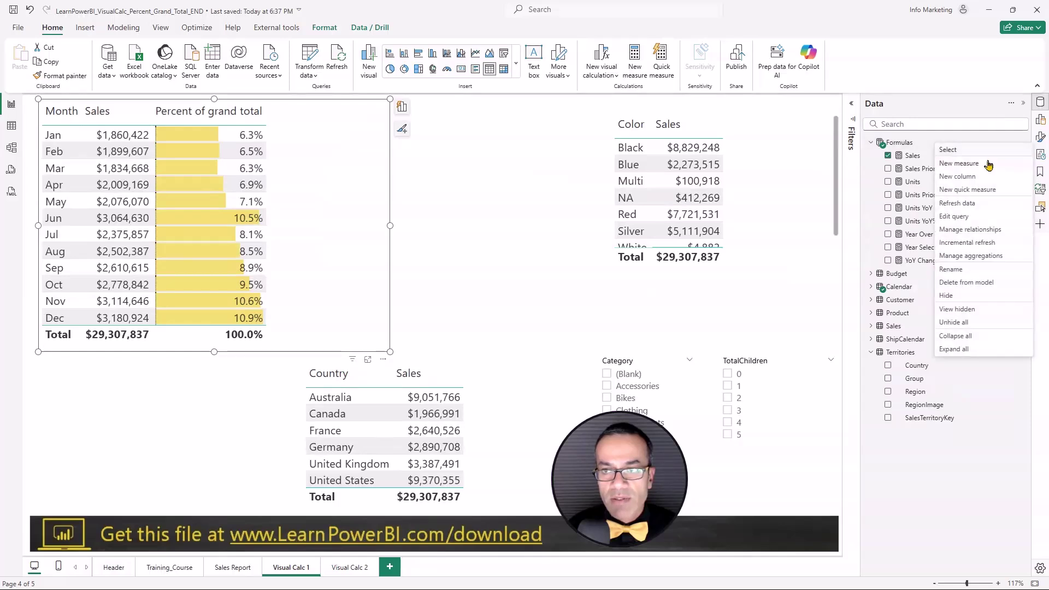
left_click(982, 166)
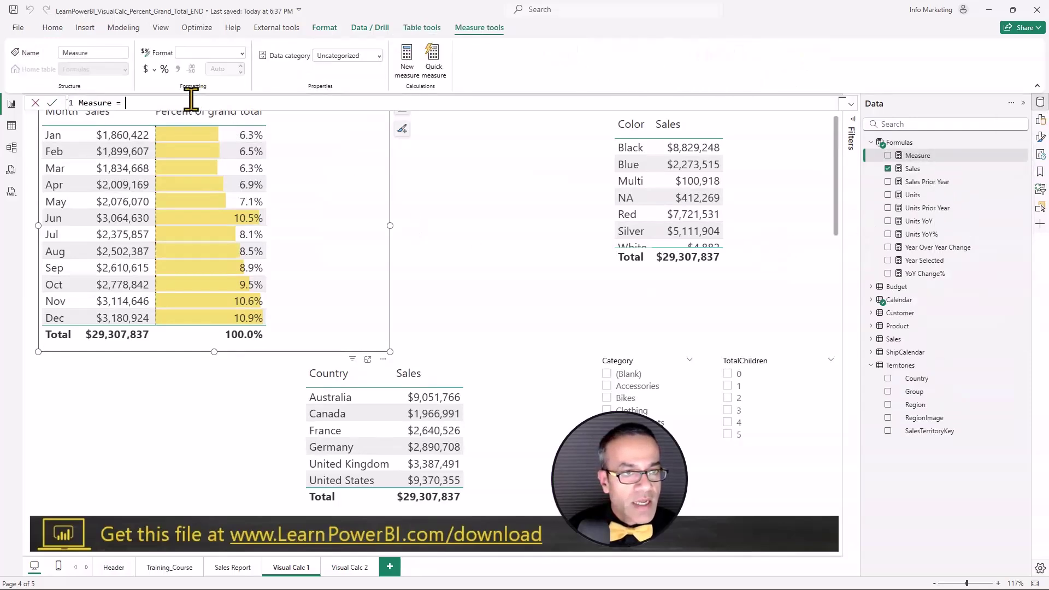
scroll(191, 100, "up", 3)
type("Sales % of Grand Total")
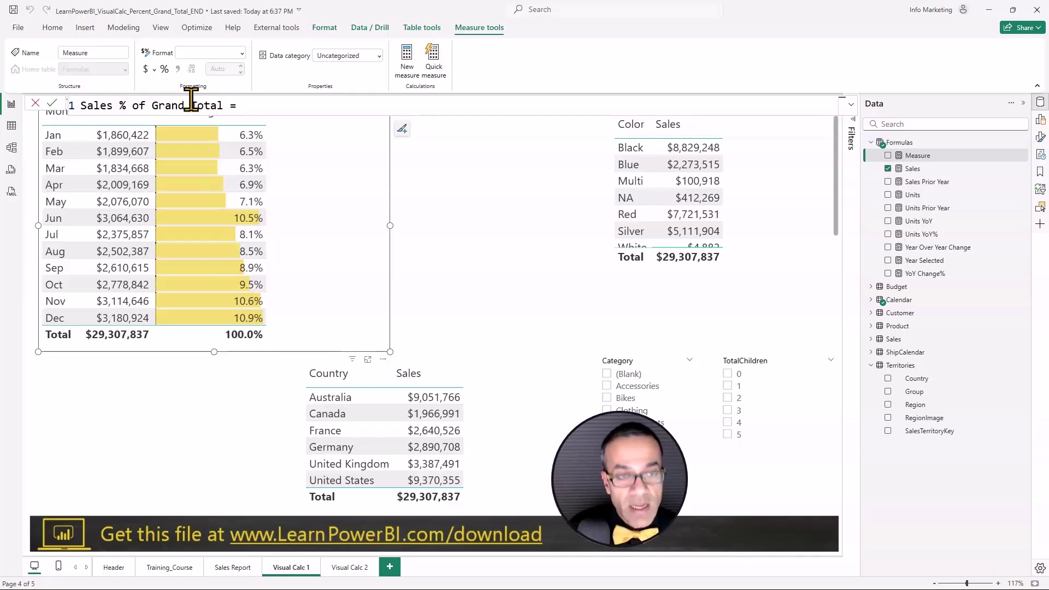
type("CALCULATE(")
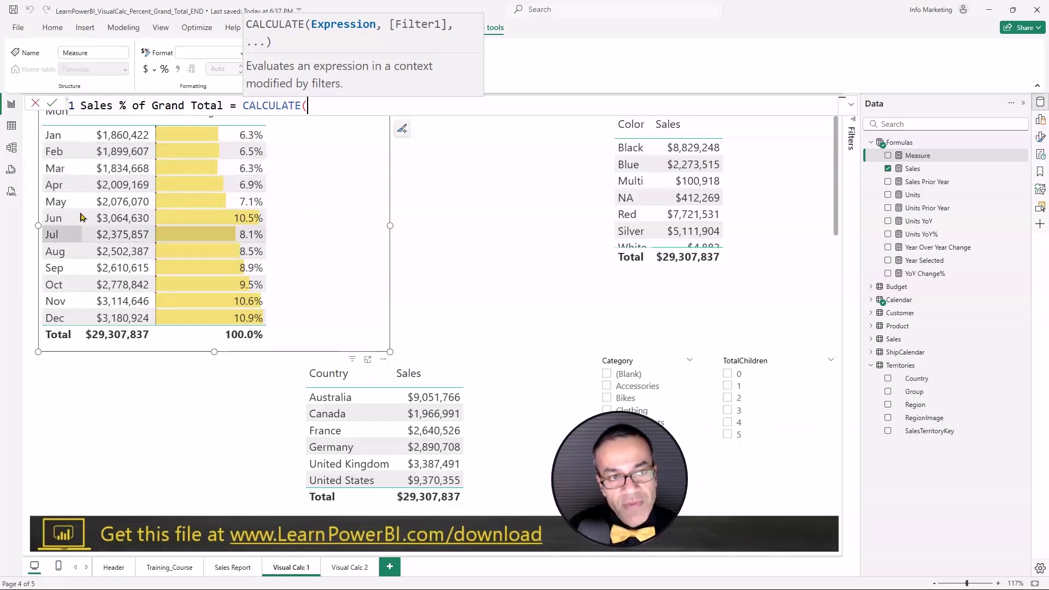
type("[S")
key("Down")
key("Down")
key("Tab")
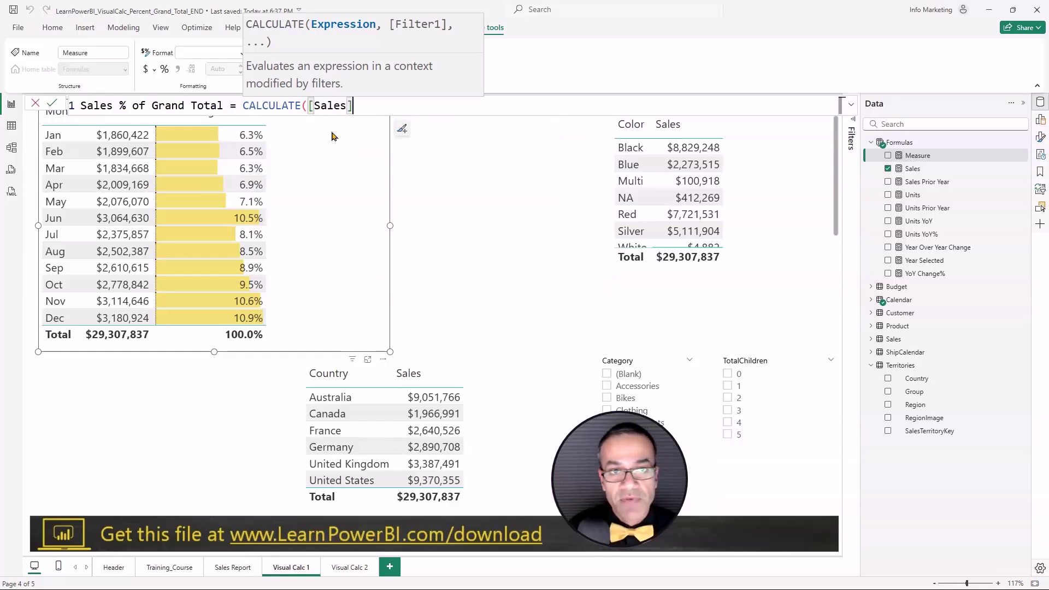
Finish the formula with ALL('Calendar'[Month]) and the closing brackets
type(", ")
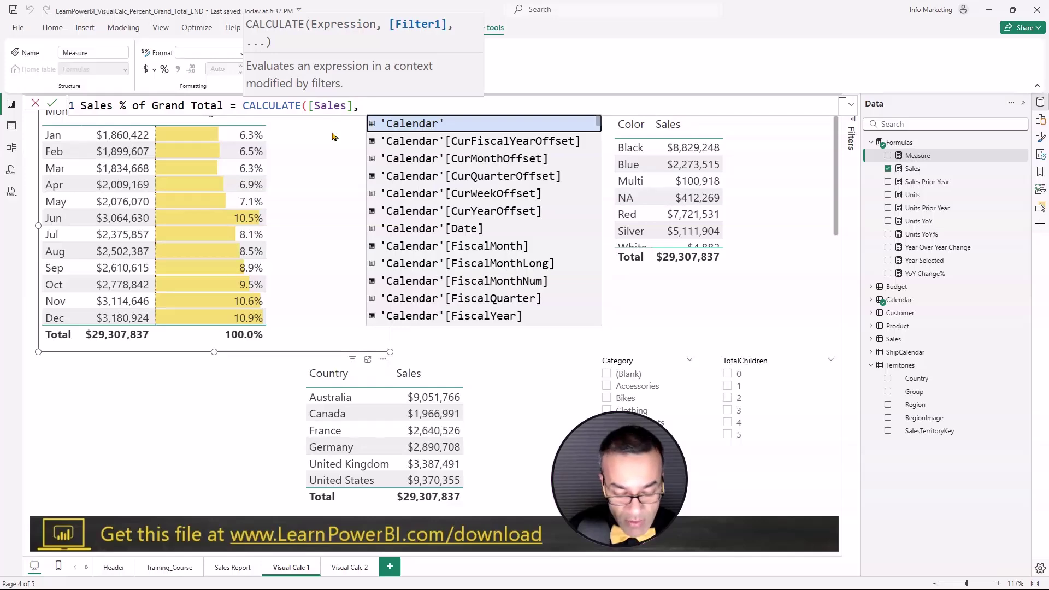
type("ALL")
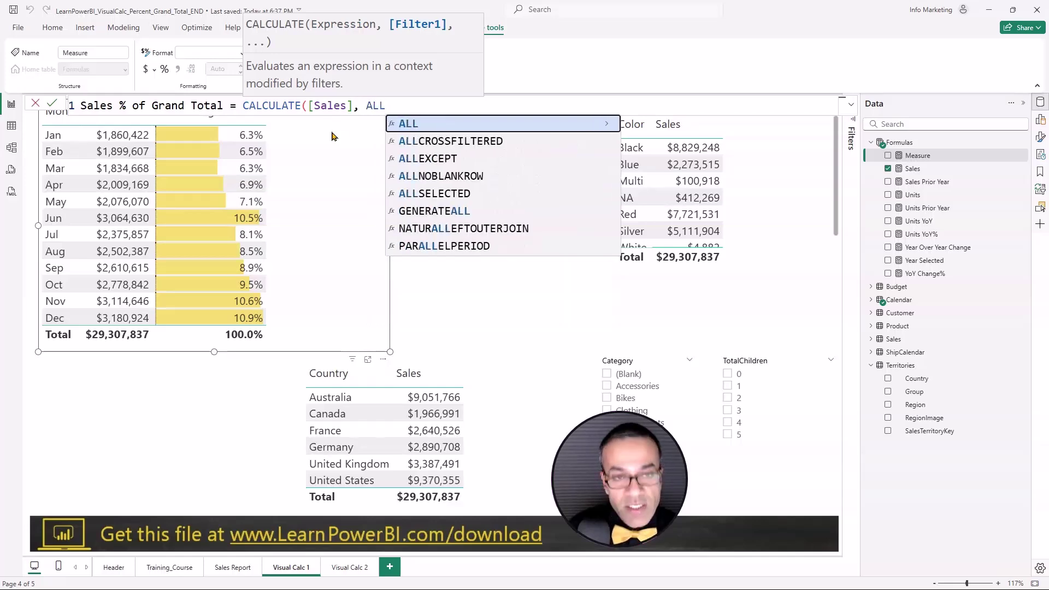
type("(")
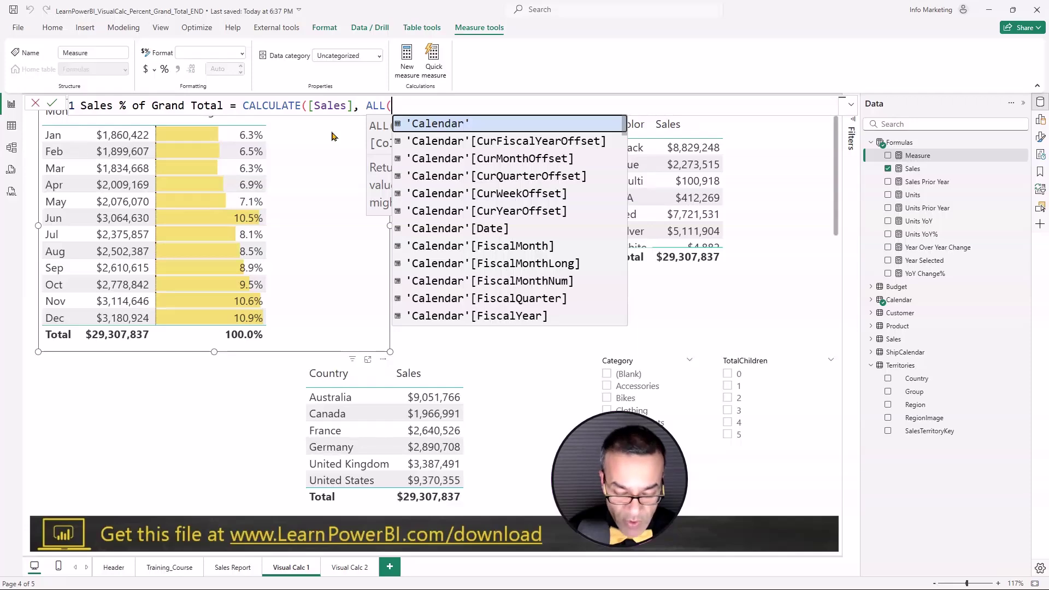
type("Cal")
key("Tab")
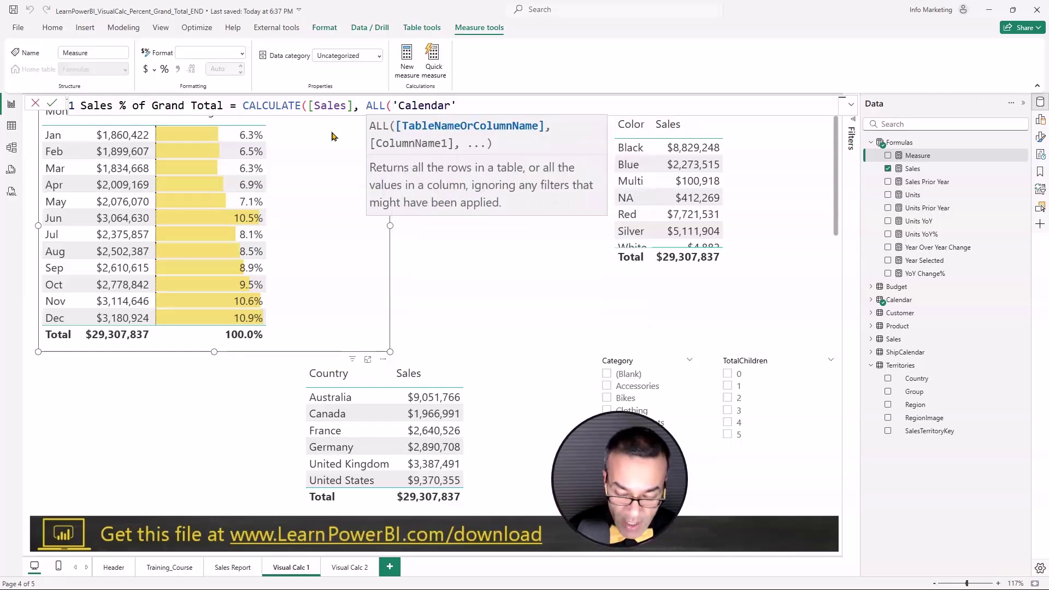
type("[Mon")
key("Tab")
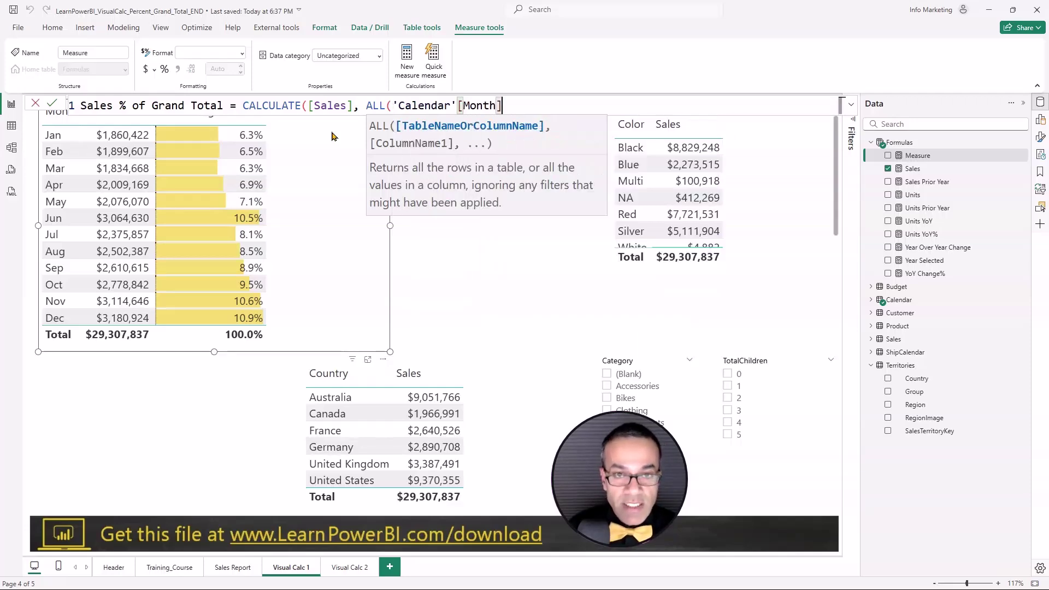
type("))")
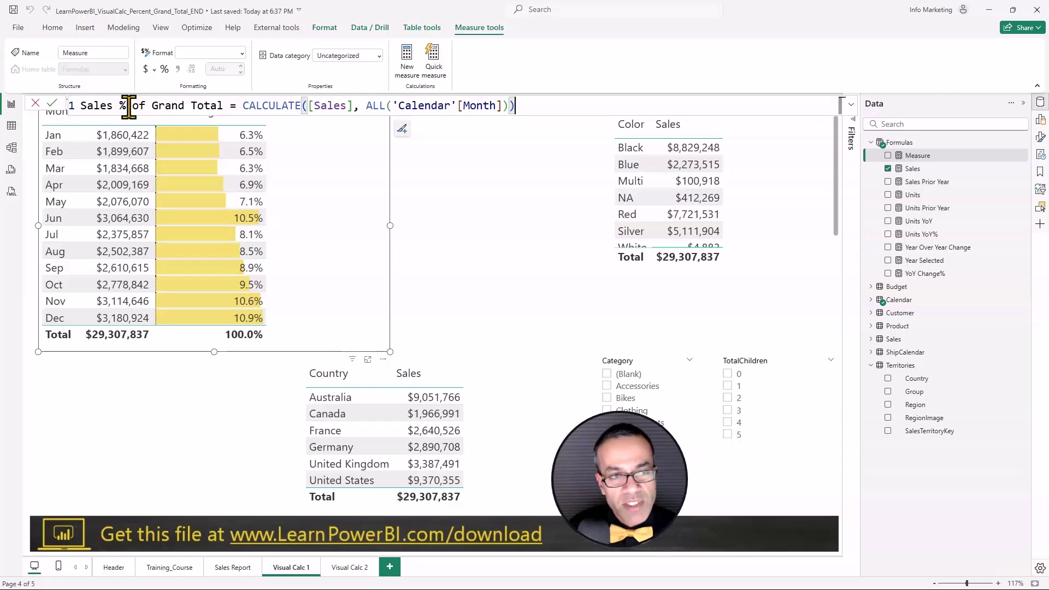
Wrap the CALCULATE in VAR vTotalSales = … RETURN vTotalSales and add the measure to the Month table
left_click(243, 105)
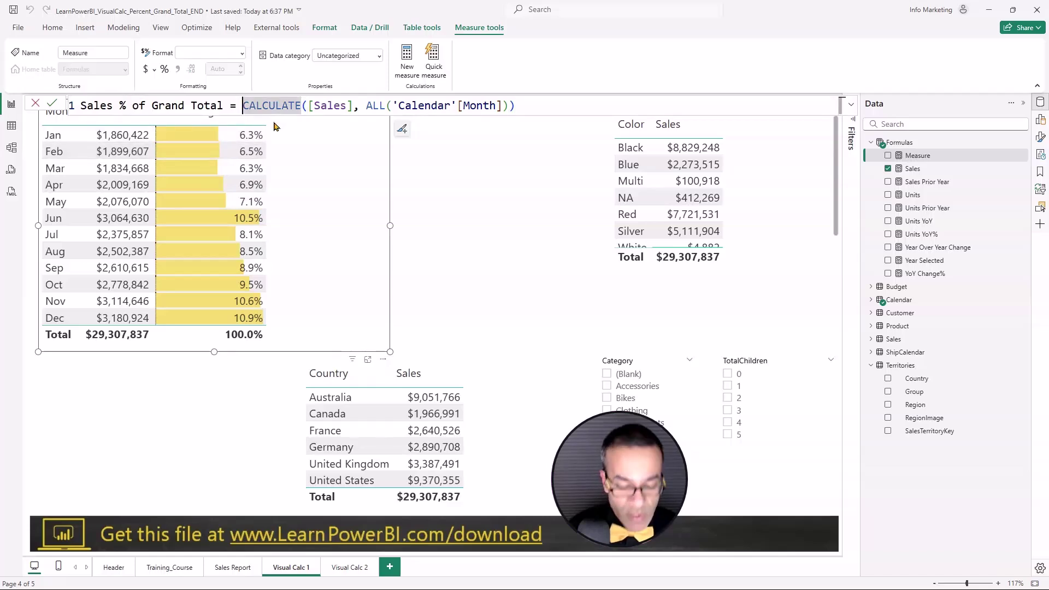
type("VAR v")
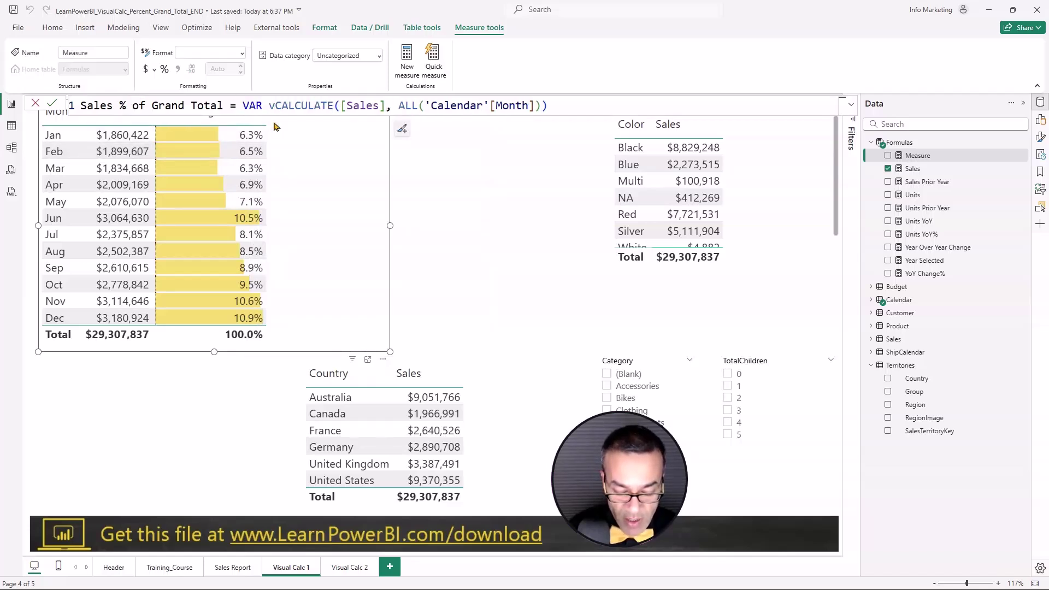
type("TotalSales")
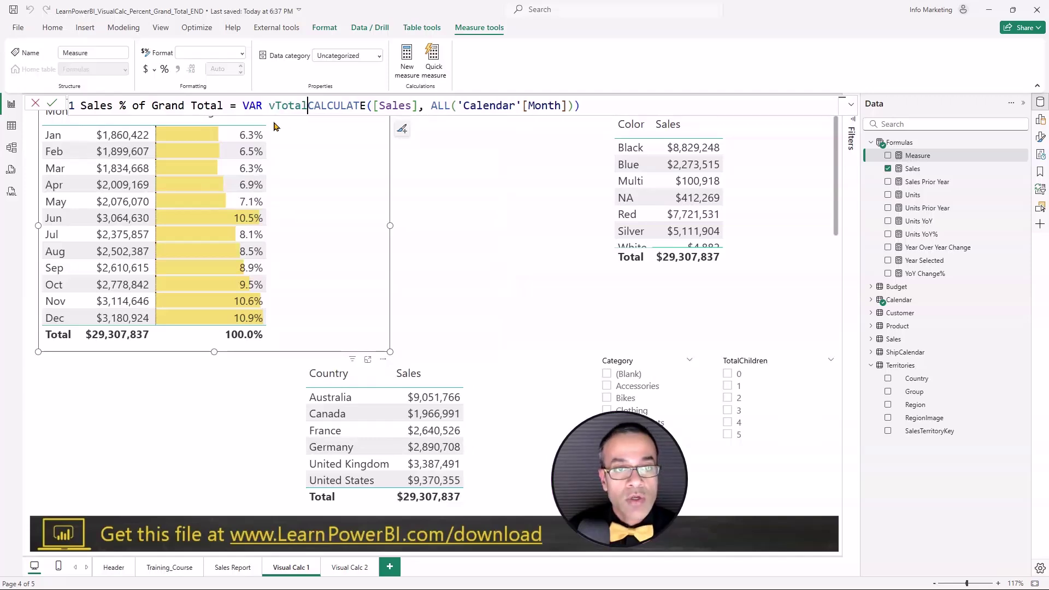
type(" =")
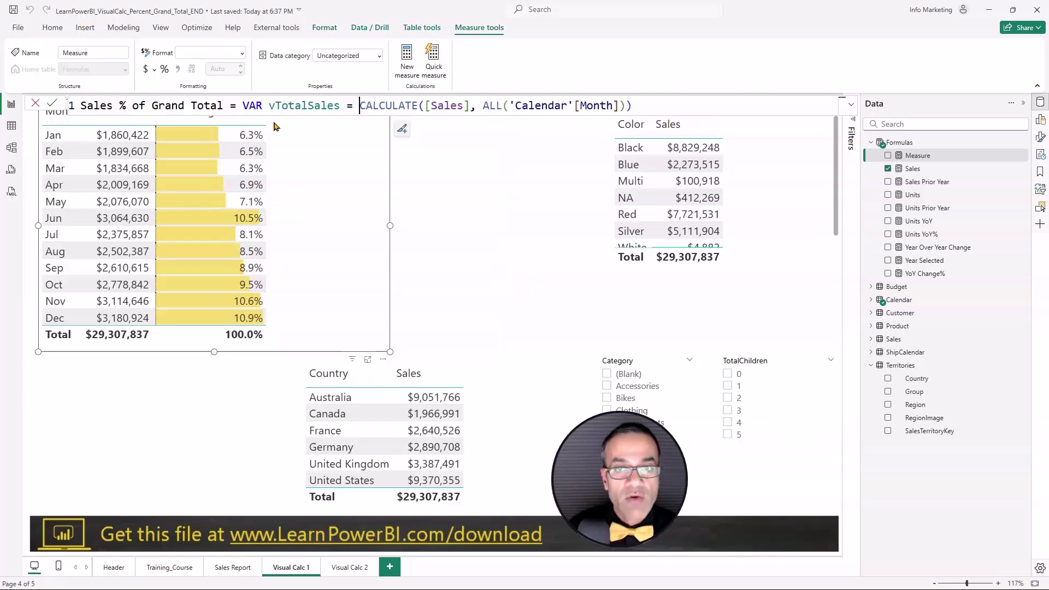
key("End")
key("shift+Return")
type("RETURN")
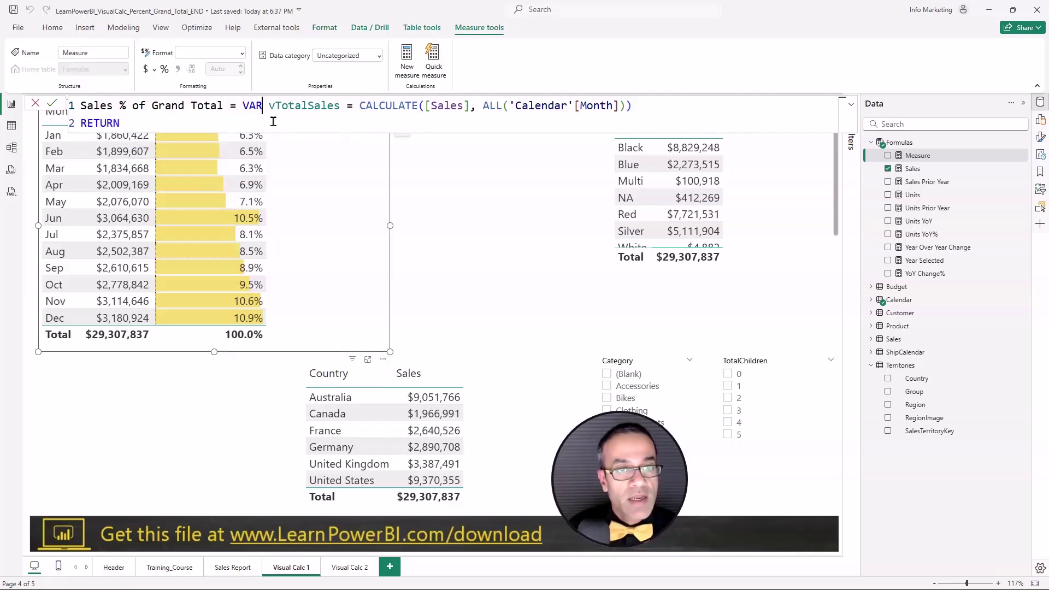
key("Right")
key("ctrl+shift+Right")
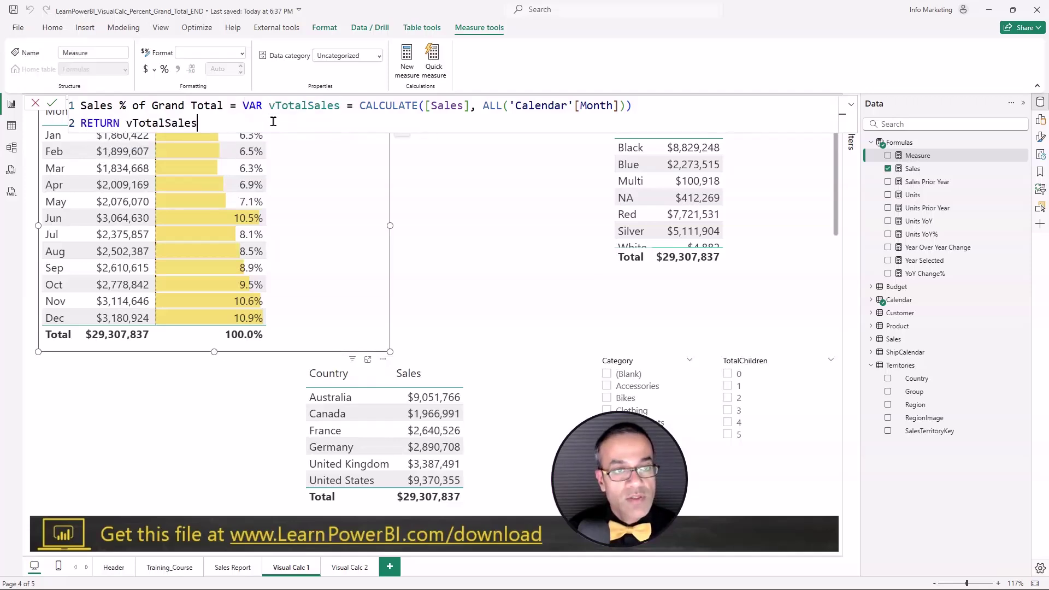
key("Return")
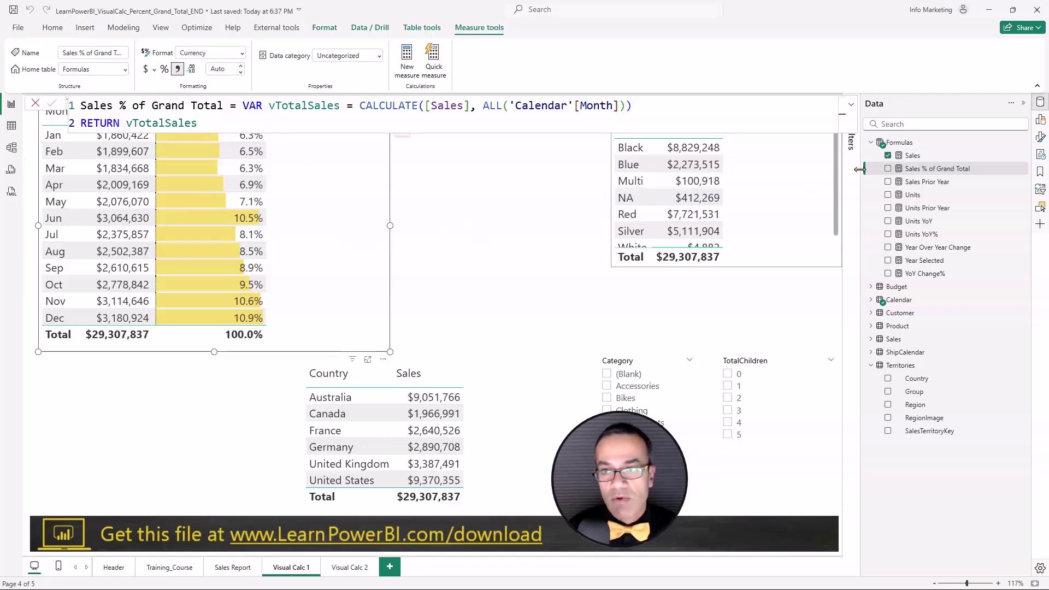
left_click(888, 169)
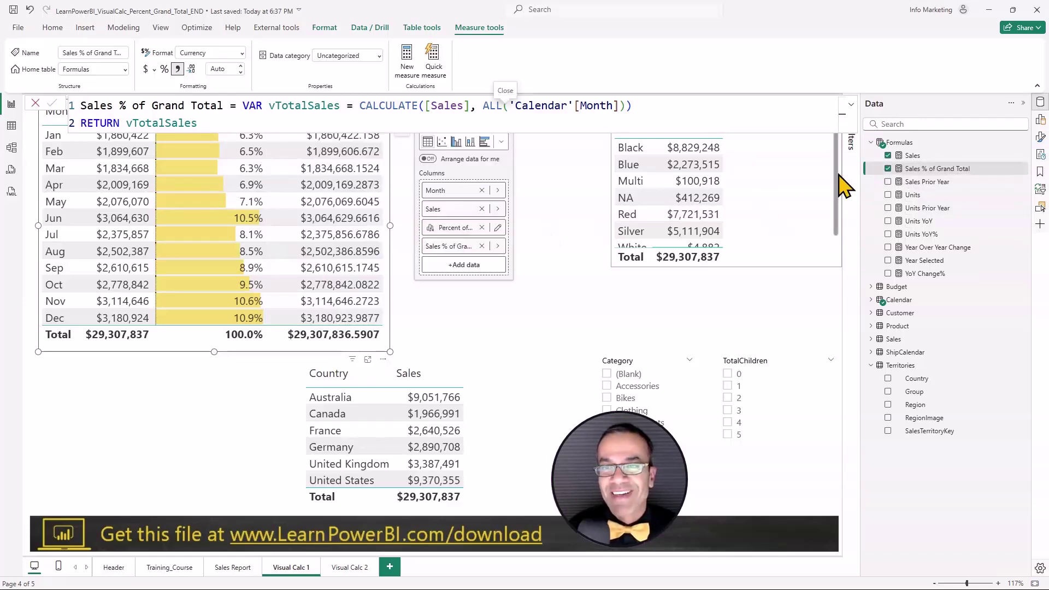
Add 'Calendar'[MonthNum] to the ALL filter alongside 'Calendar'[Month] and commit the measure
left_click(580, 259)
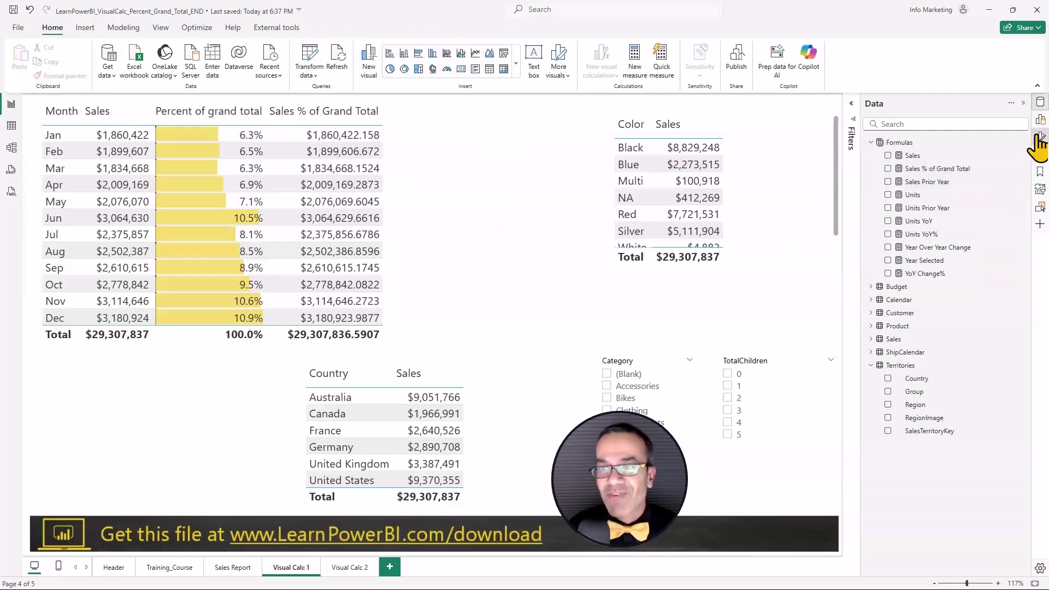
left_click(1039, 138)
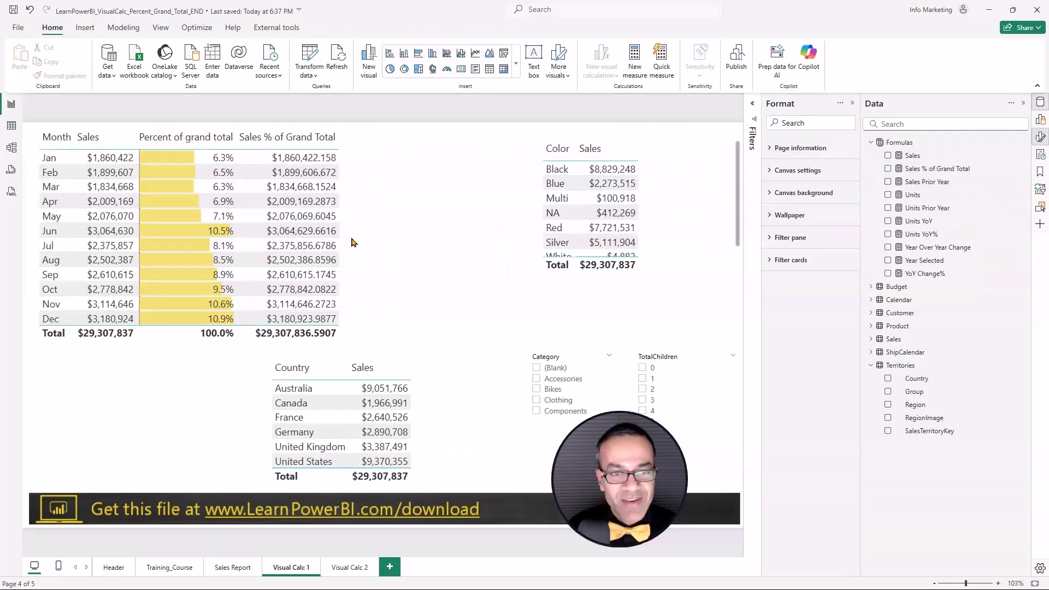
left_click(923, 169)
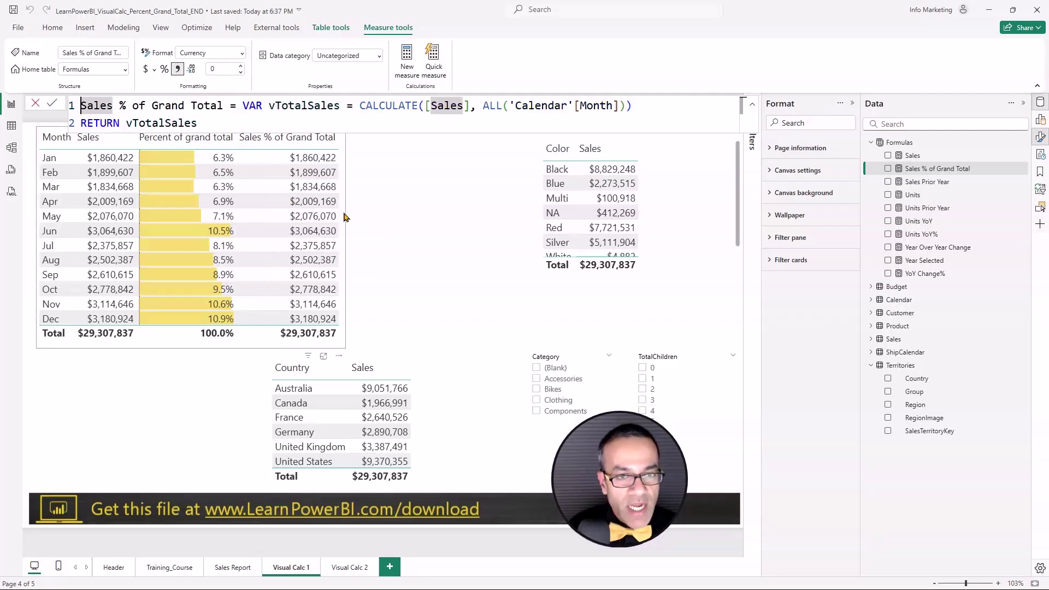
left_click(344, 217)
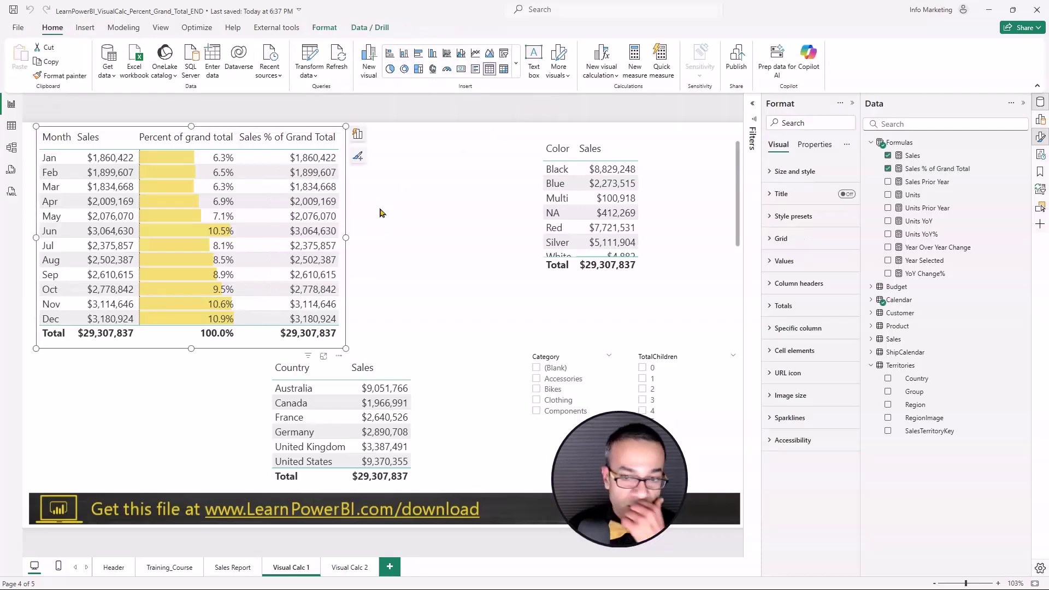
left_click(939, 169)
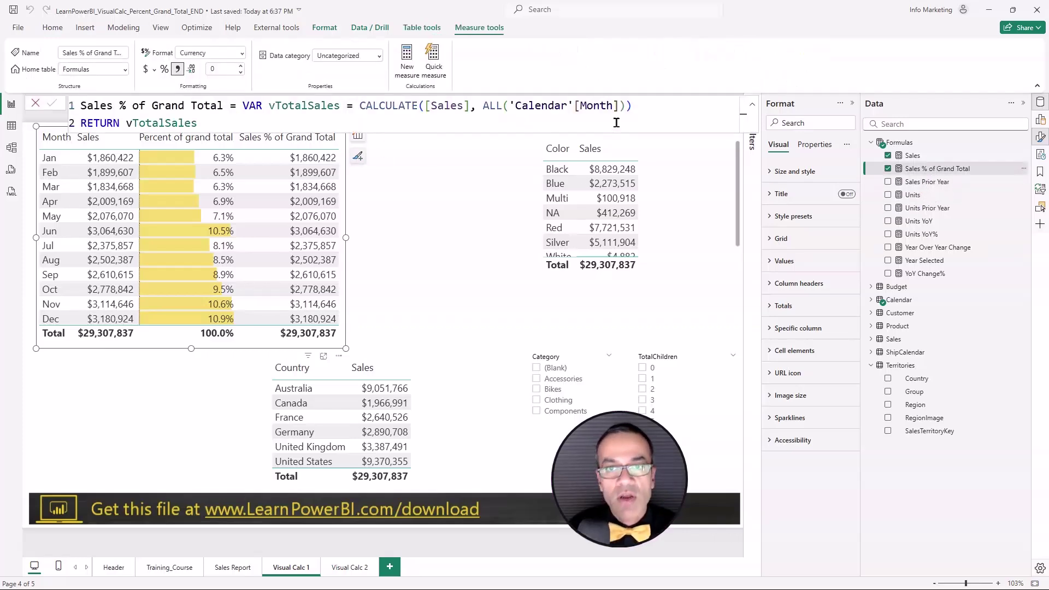
left_click(624, 106)
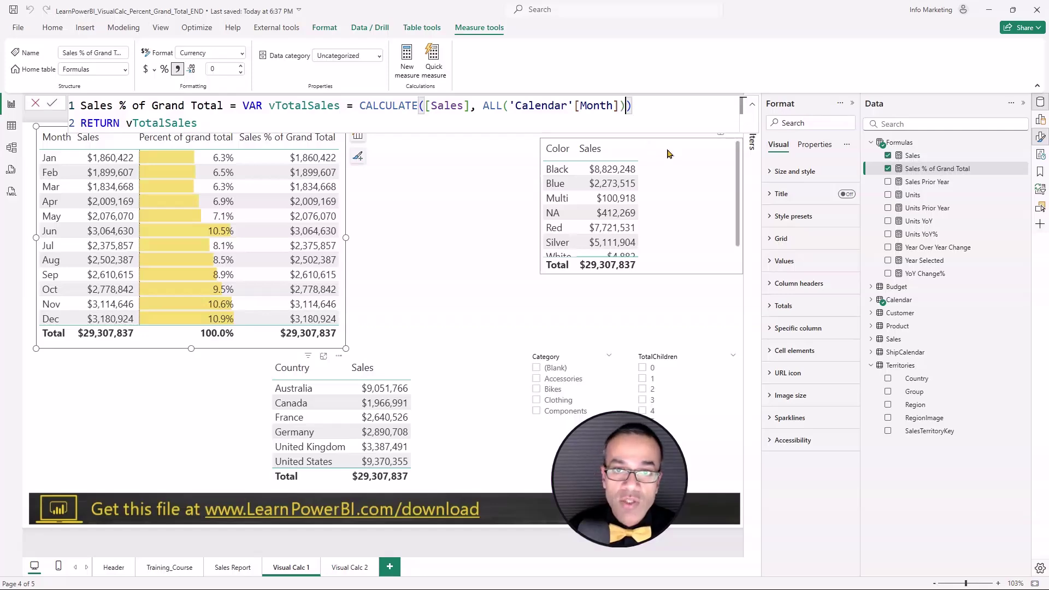
type(", ")
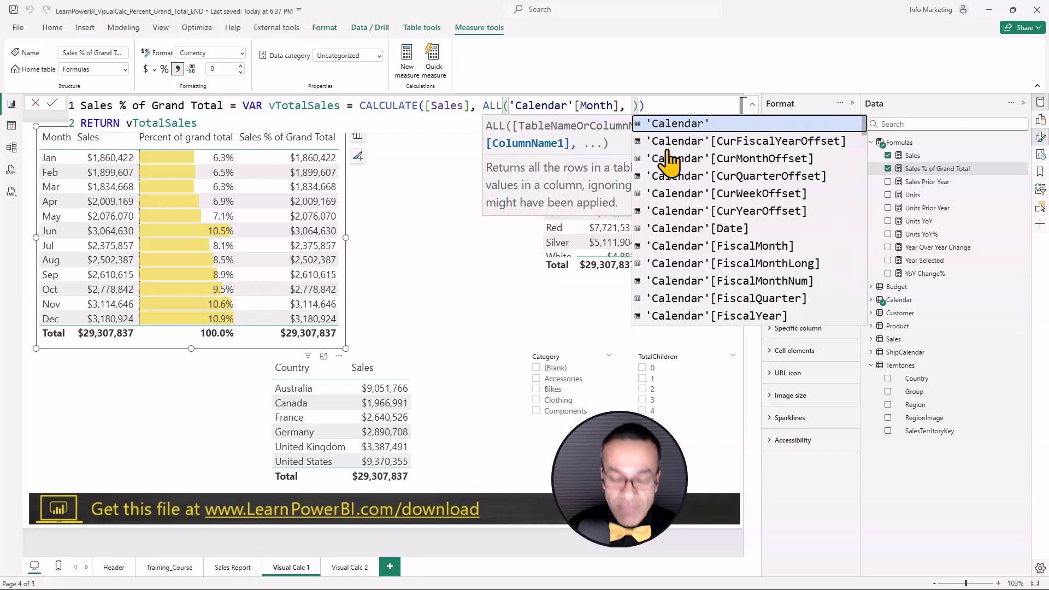
type("Month")
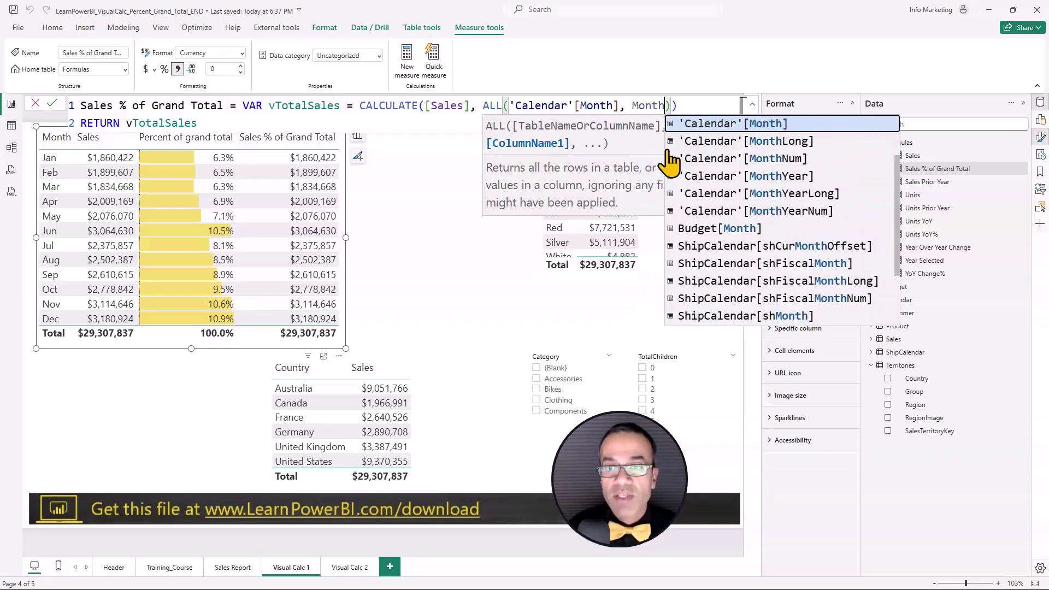
type("N")
key("Tab")
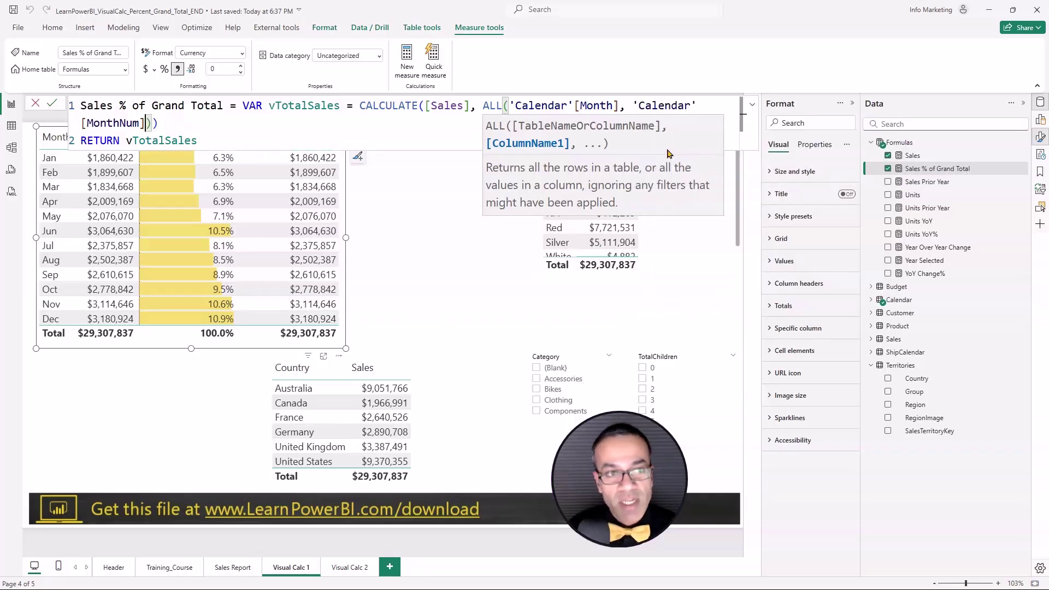
left_click(158, 123)
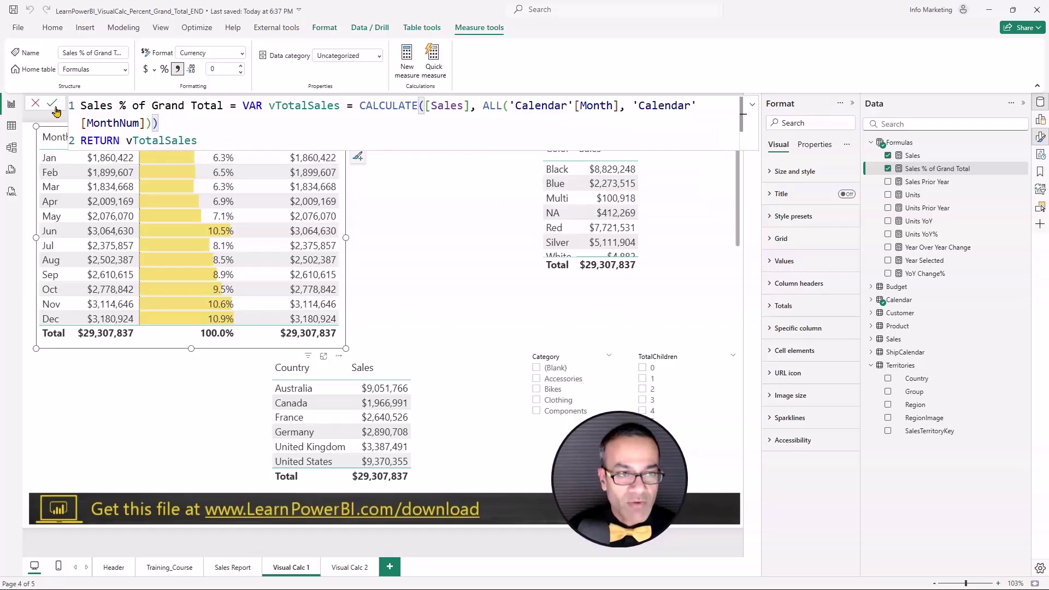
left_click(379, 231)
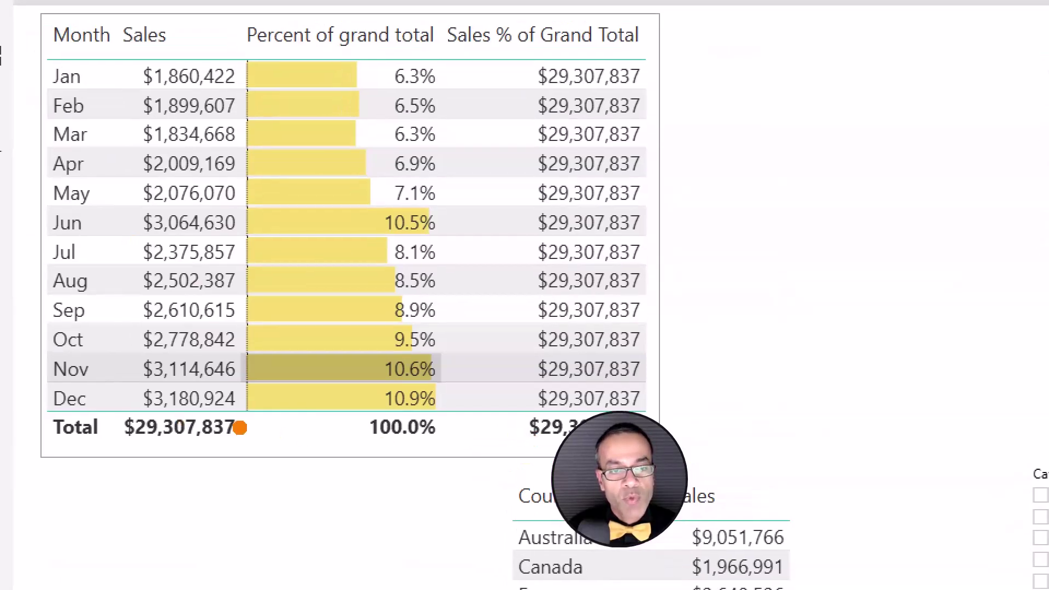
Try several drags on the screen, cancelling each with Escape
left_click_drag(240, 428, 552, 43)
mouse_move(559, 162)
left_mouse_down()
mouse_move(352, 387)
mouse_move(547, 309)
left_mouse_up()
key("Escape")
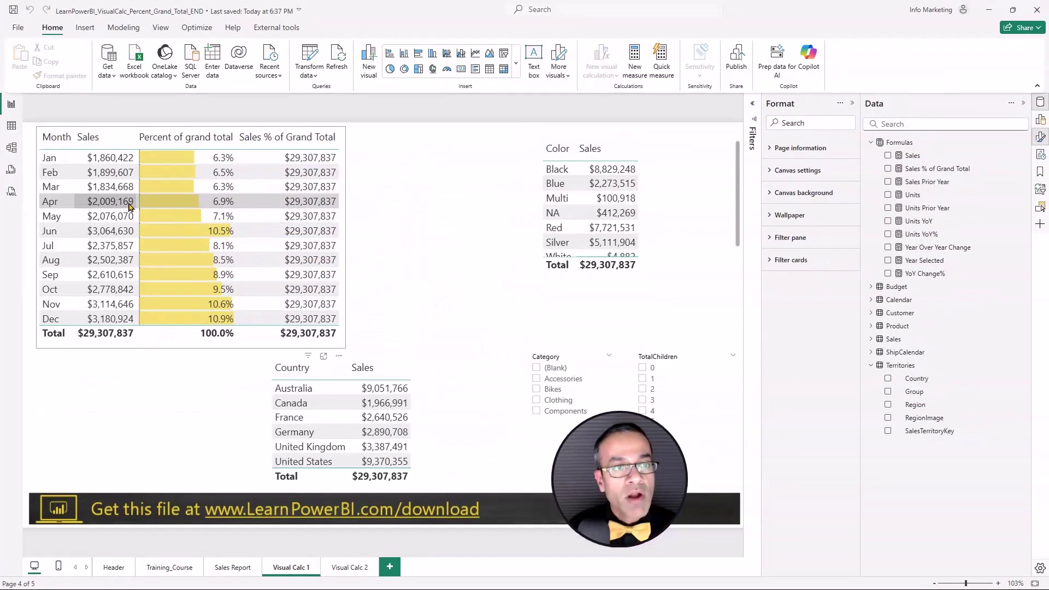
left_click_drag(70, 143, 150, 168)
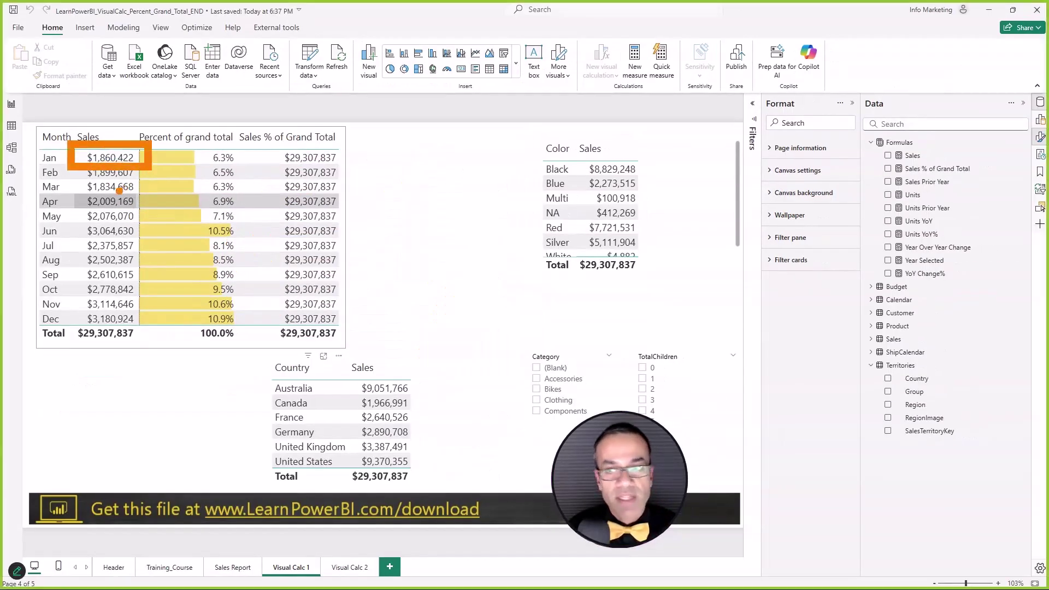
key("Escape")
Change the RETURN line to DIVIDE([Sales], vTotalSales) and commit the measure
left_click(1021, 169)
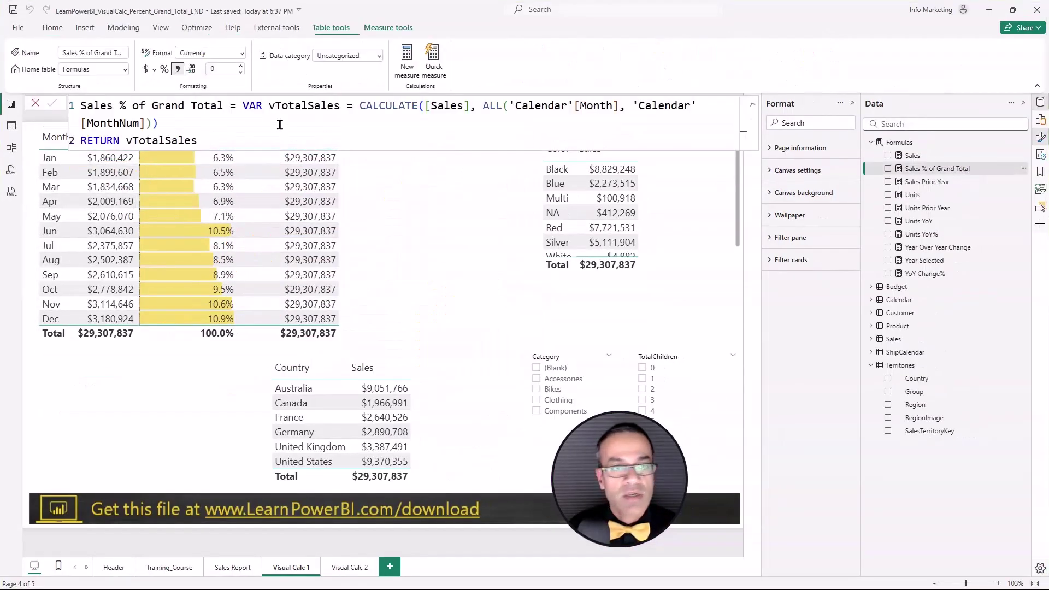
left_click(208, 138)
key("ctrl+Left")
type("DIVIDE(")
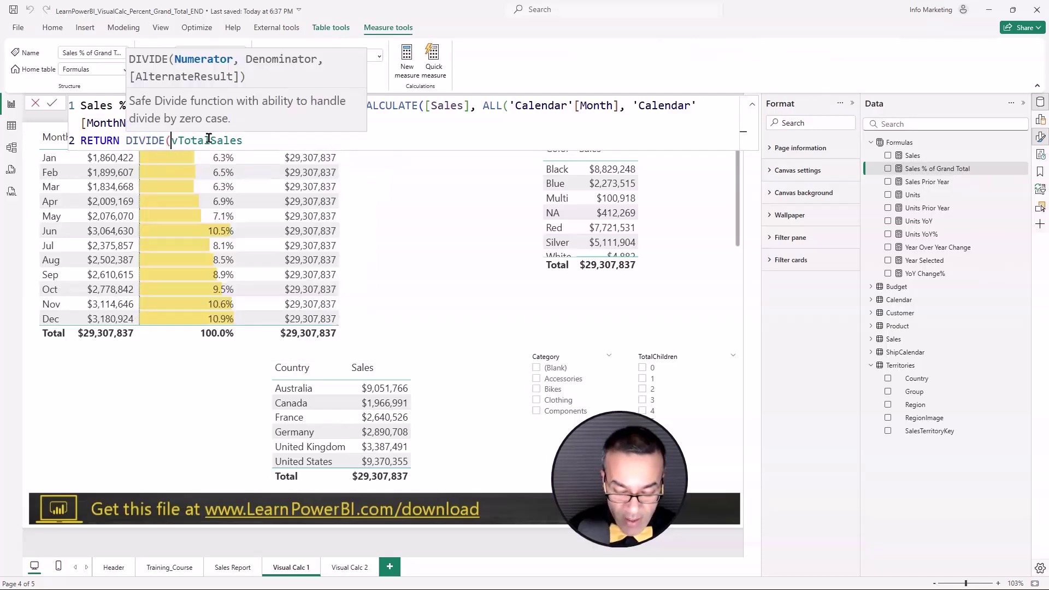
type("[Sales,")
key("BackSpace")
key("Down")
key("Tab")
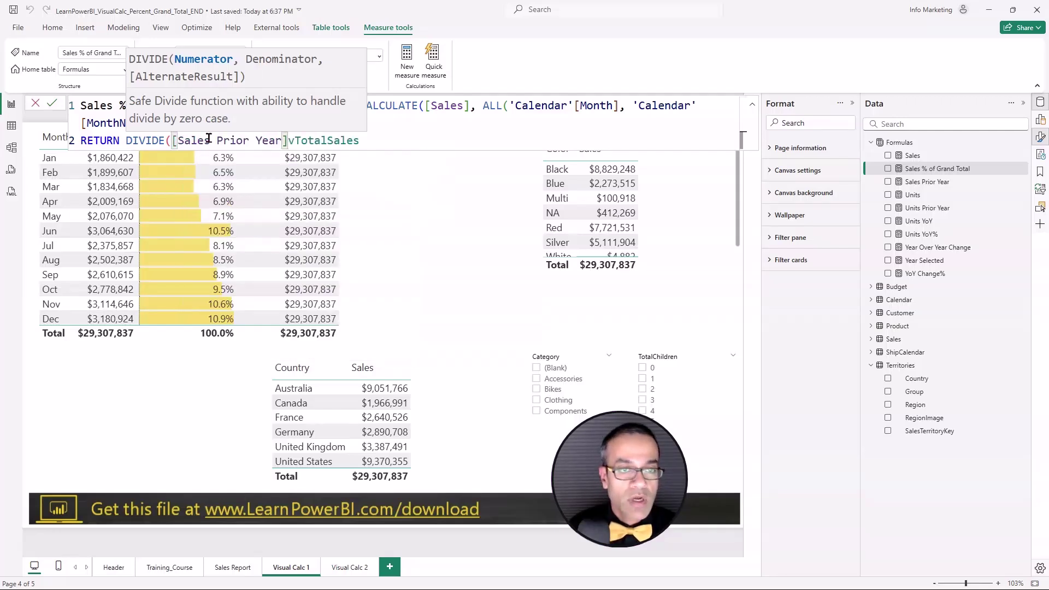
key("BackSpace")
key("BackSpace")
key("BackSpace")
key("BackSpace")
key("BackSpace")
key("BackSpace")
key("BackSpace")
key("BackSpace")
key("BackSpace")
key("BackSpace")
key("BackSpace")
key("BackSpace")
type("],")
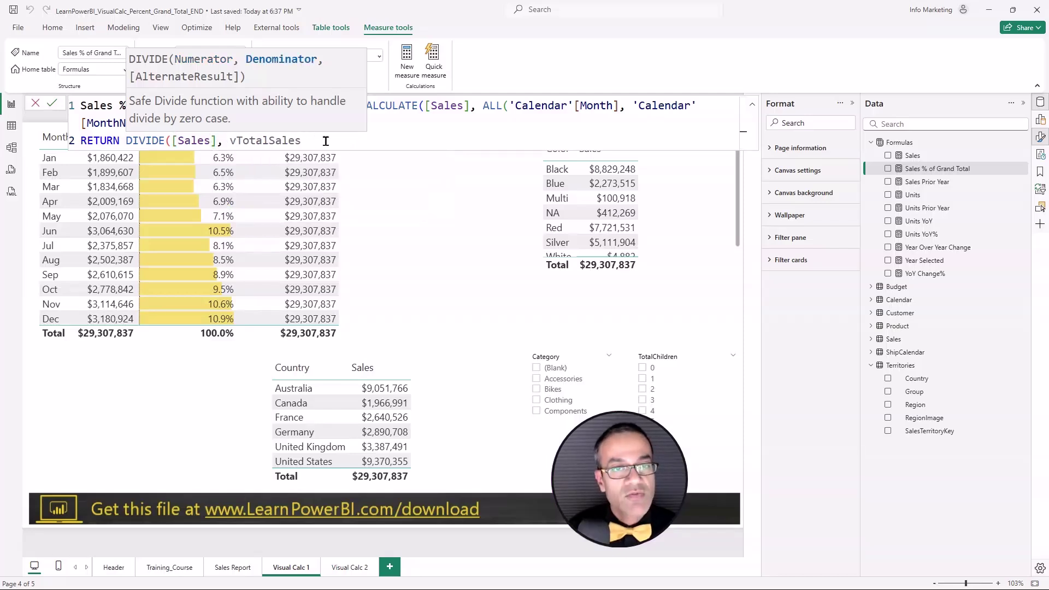
left_click(326, 141)
type(")")
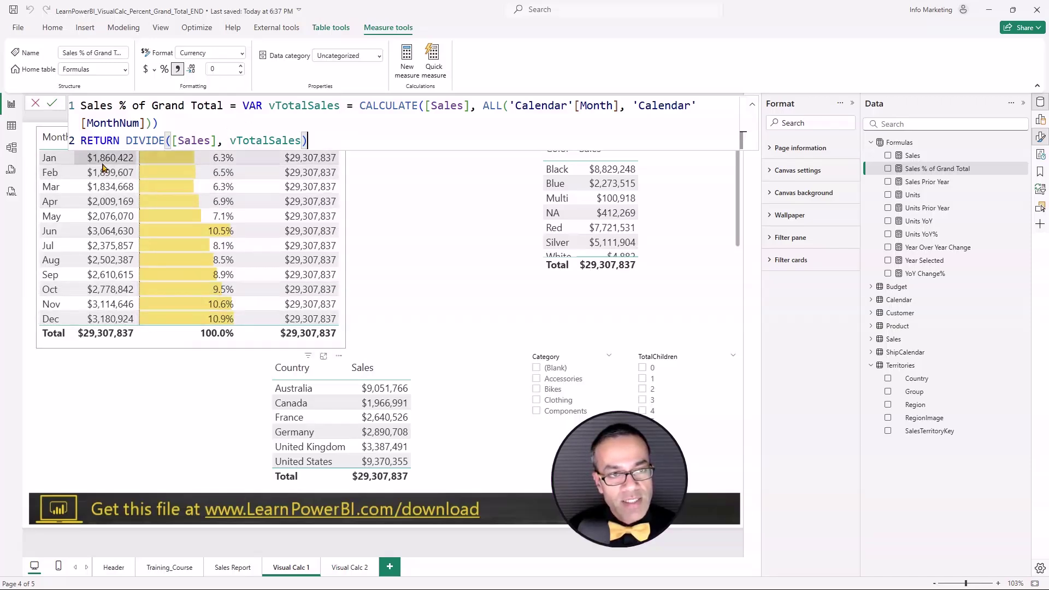
left_click(51, 103)
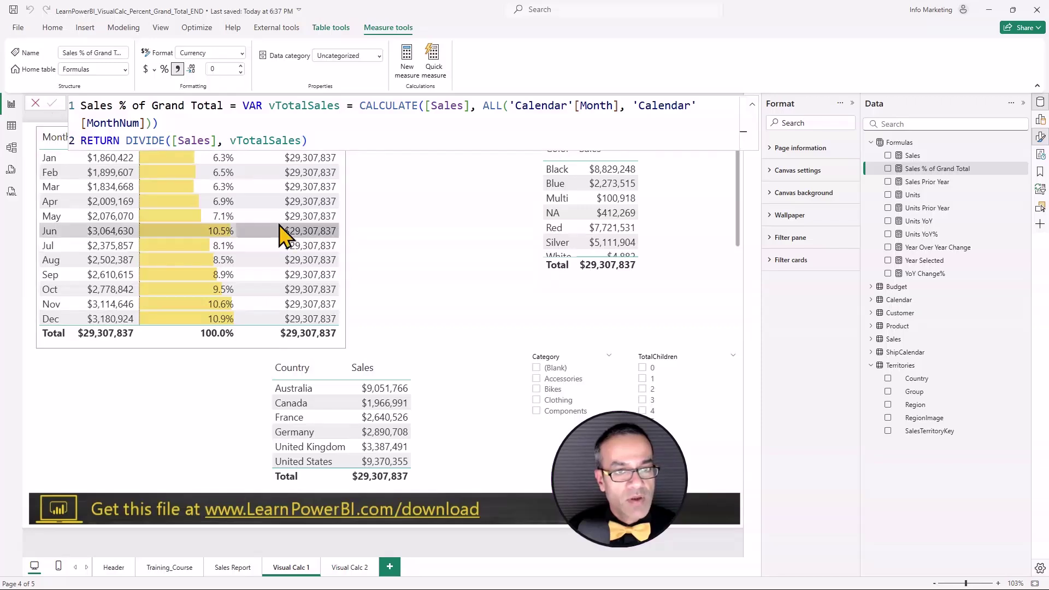
Format Sales % of Grand Total as Percentage with one decimal place
left_click(241, 53)
left_click(200, 128)
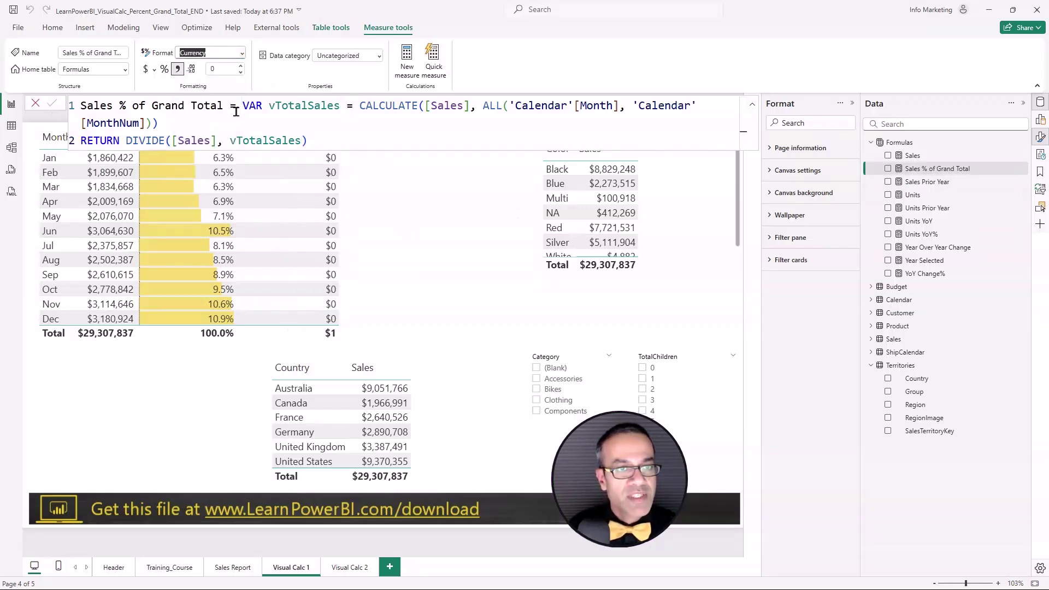
left_click(240, 66)
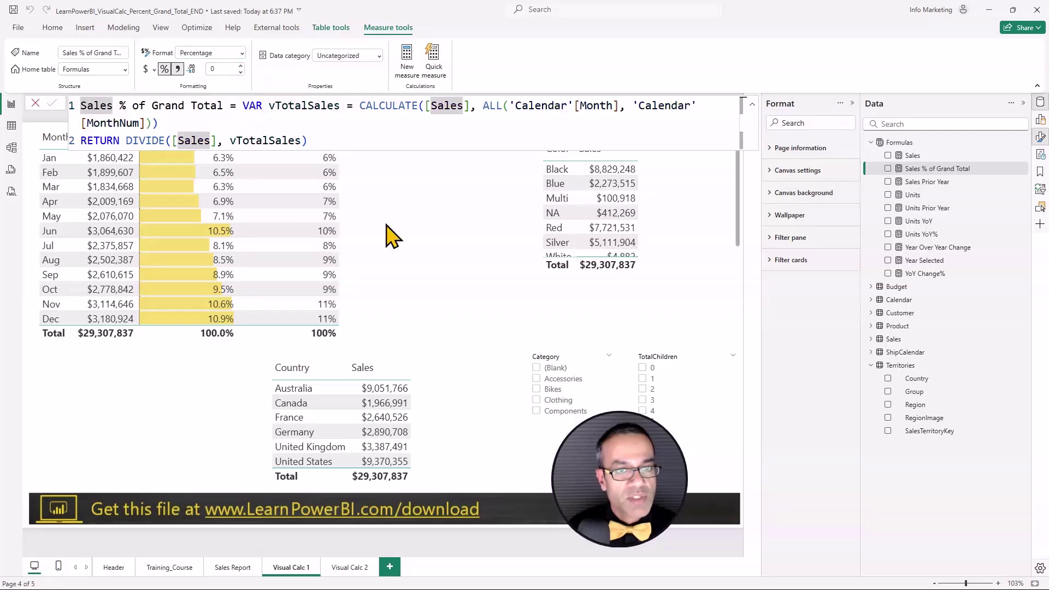
left_click(460, 207)
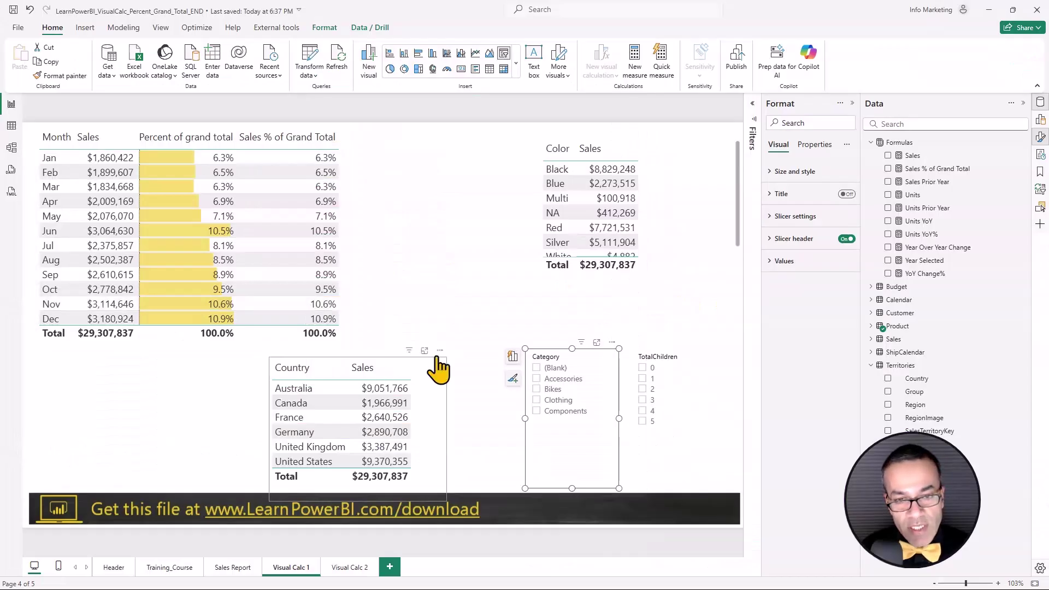
Move the Country table up, narrow the TotalChildren slicer and place the Category slicer beside it
left_click_drag(448, 352, 526, 143)
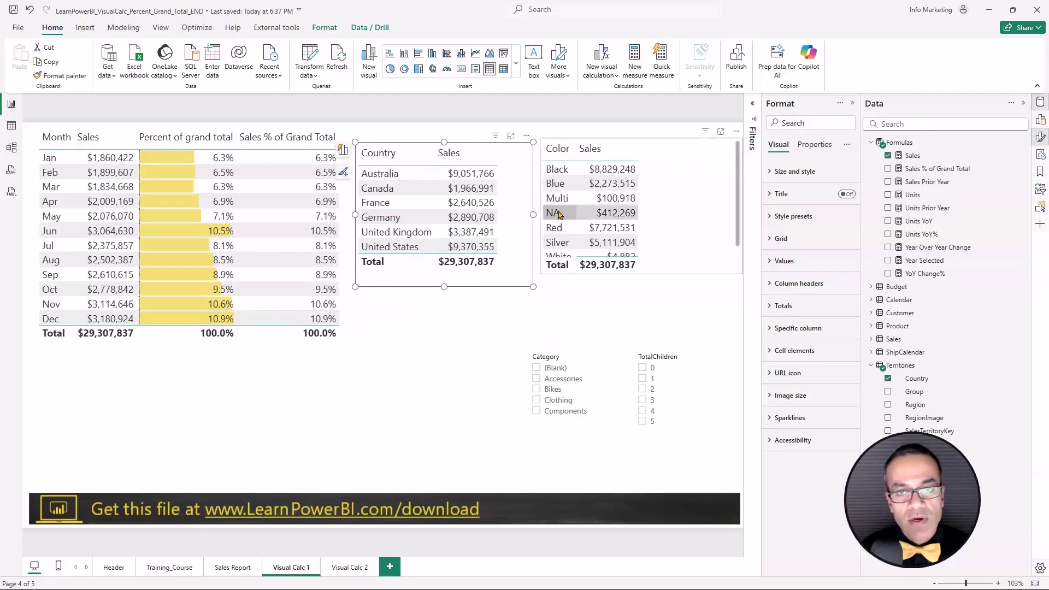
left_click(641, 358)
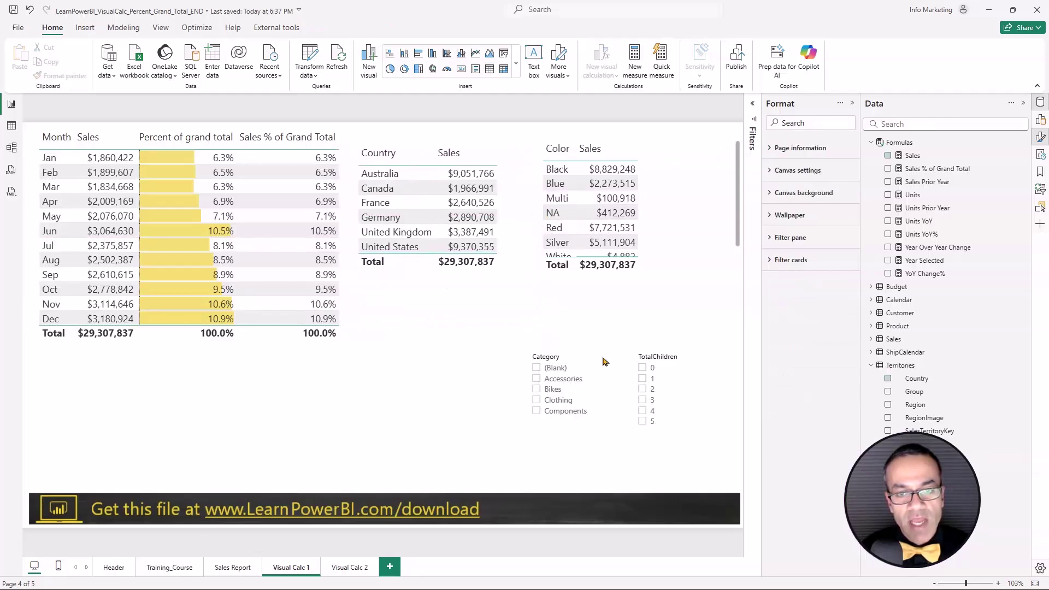
left_click(628, 431)
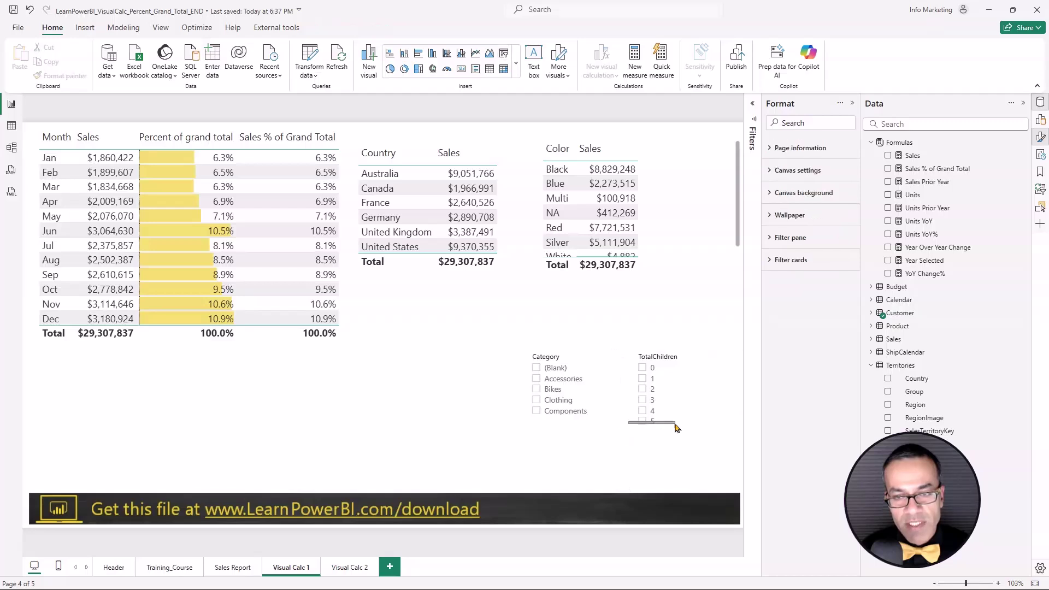
left_click(629, 418)
left_click_drag(629, 418, 688, 418)
left_click_drag(617, 361, 694, 362)
left_click(539, 335)
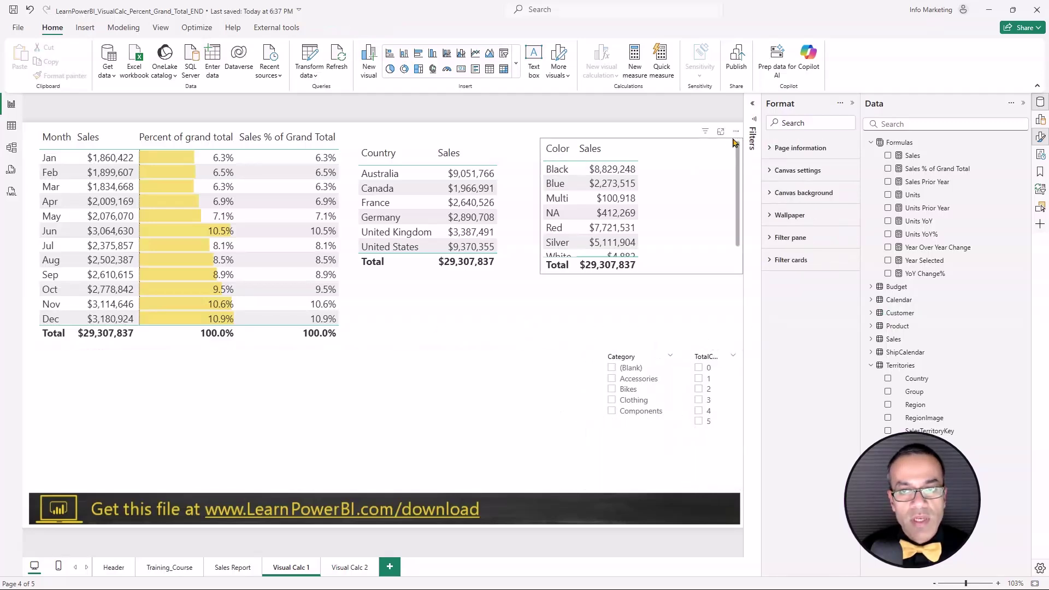
Move the Color table to the lower left and set the Country table beside the Month table
left_click_drag(737, 138, 223, 365)
left_click_drag(526, 151, 544, 126)
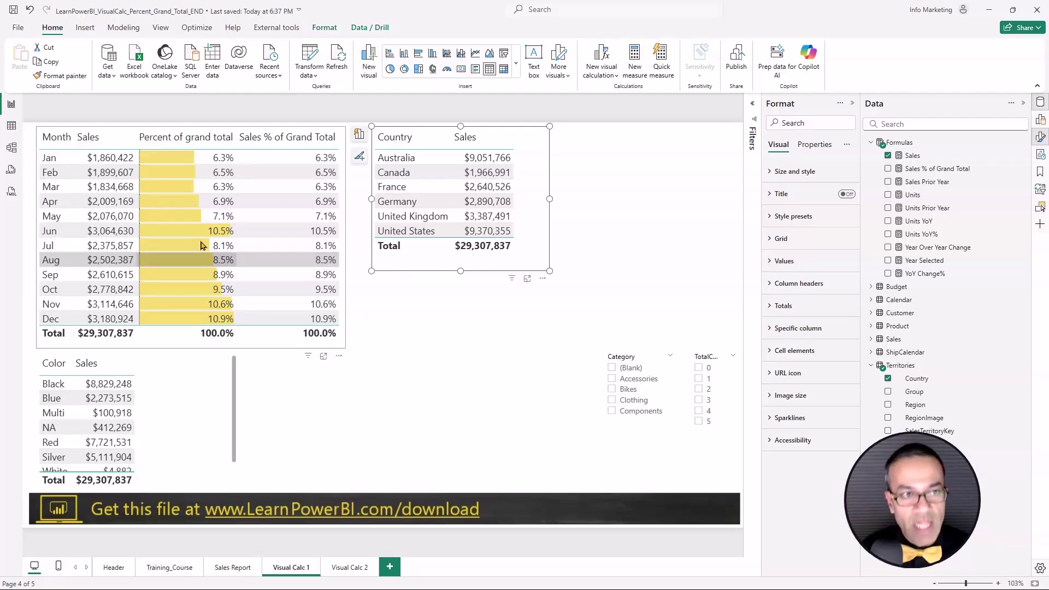
key("ctrl+2")
mouse_move(34, 125)
left_mouse_down()
mouse_move(136, 244)
mouse_move(348, 355)
left_mouse_up()
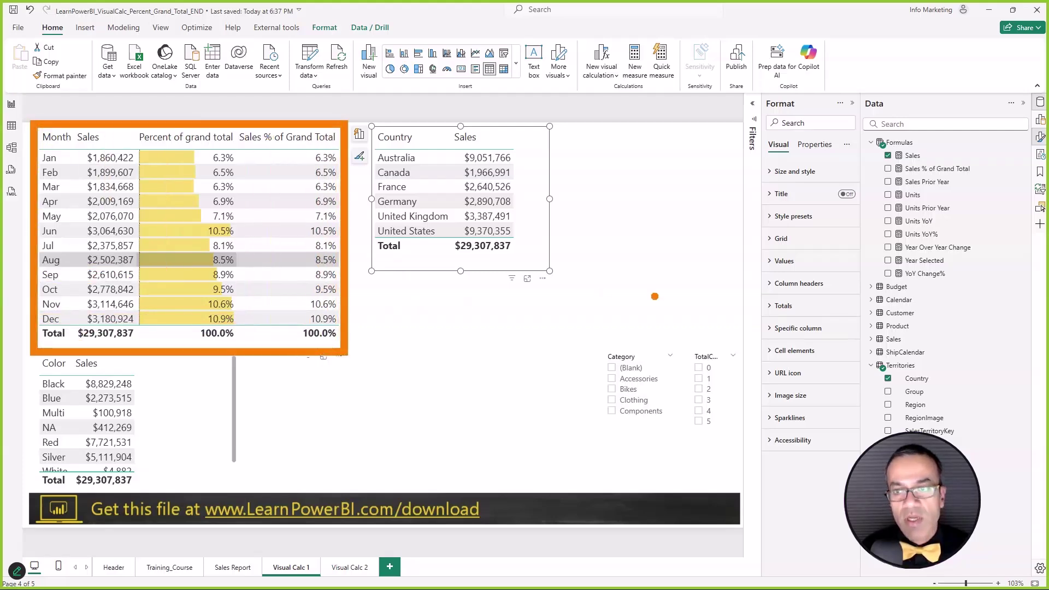
key("Escape")
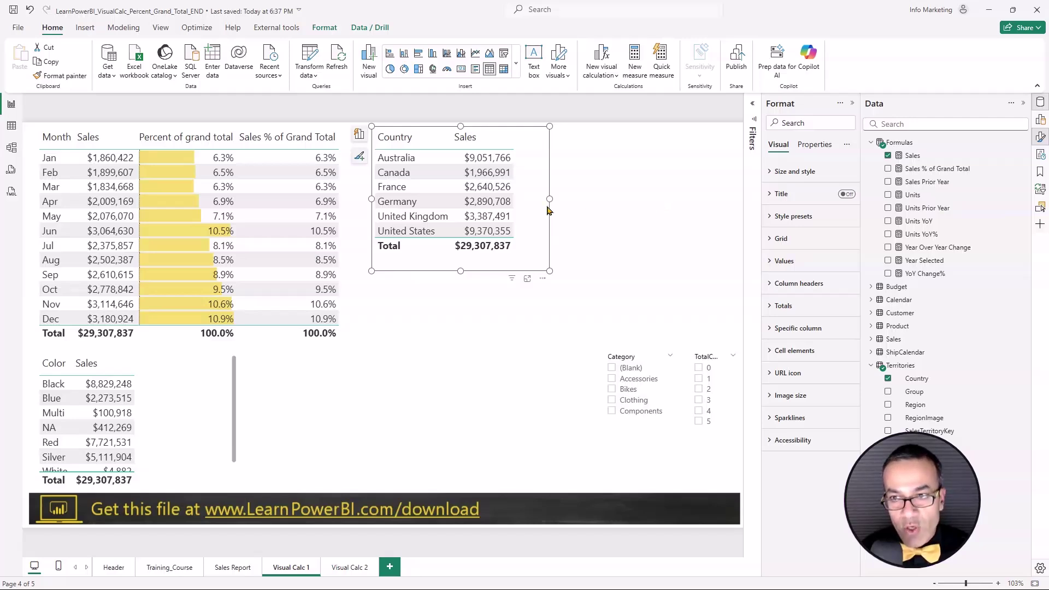
Add Sales % of Grand Total to the Country table, widen the table, and open the measure's formula for editing
left_click(888, 168)
left_click_drag(550, 199, 632, 207)
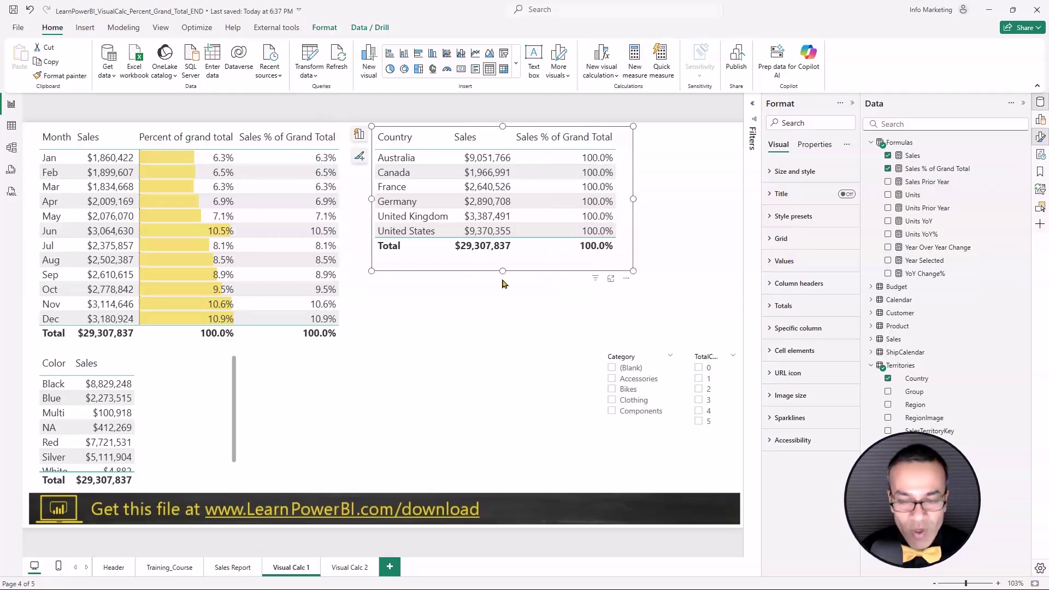
left_click(345, 238)
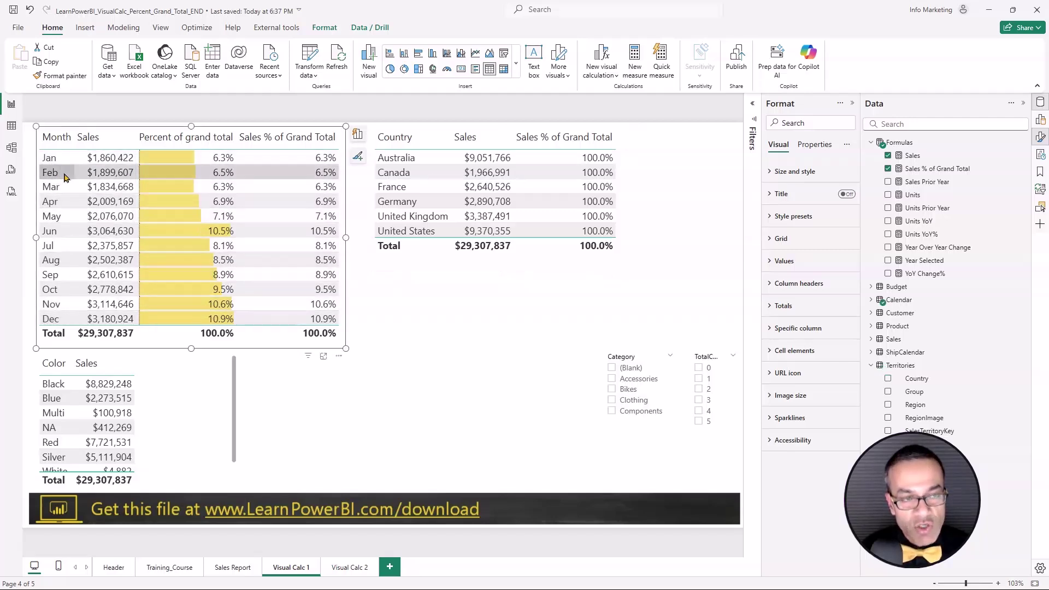
left_click(925, 171)
left_click(366, 121)
Put VAR on its own line and add Territories[Country] as another CALCULATE filter argument
scroll(366, 121, "down", 2)
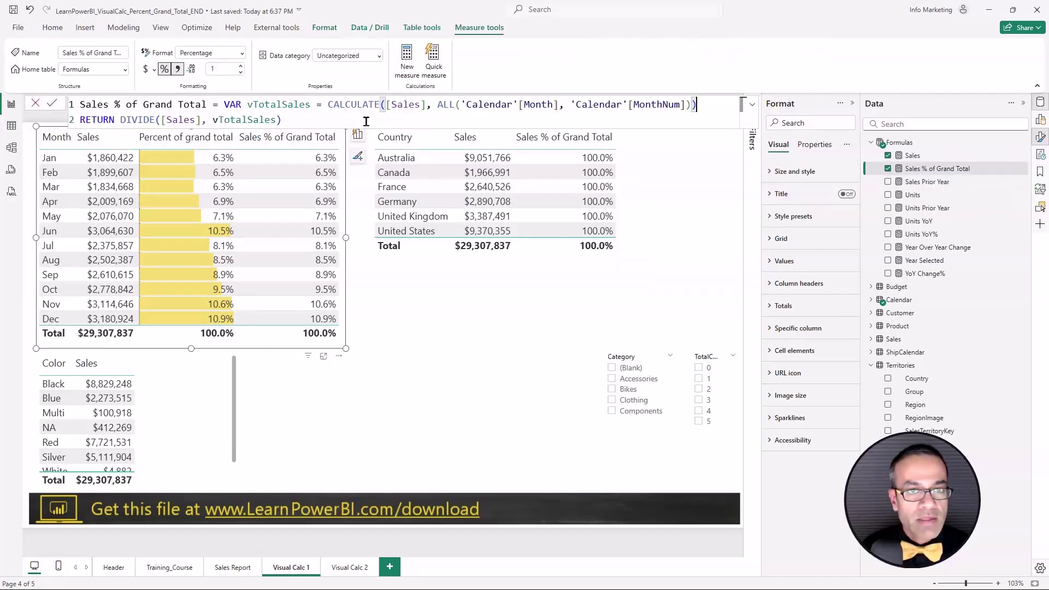
left_click(216, 103)
key("shift+Return")
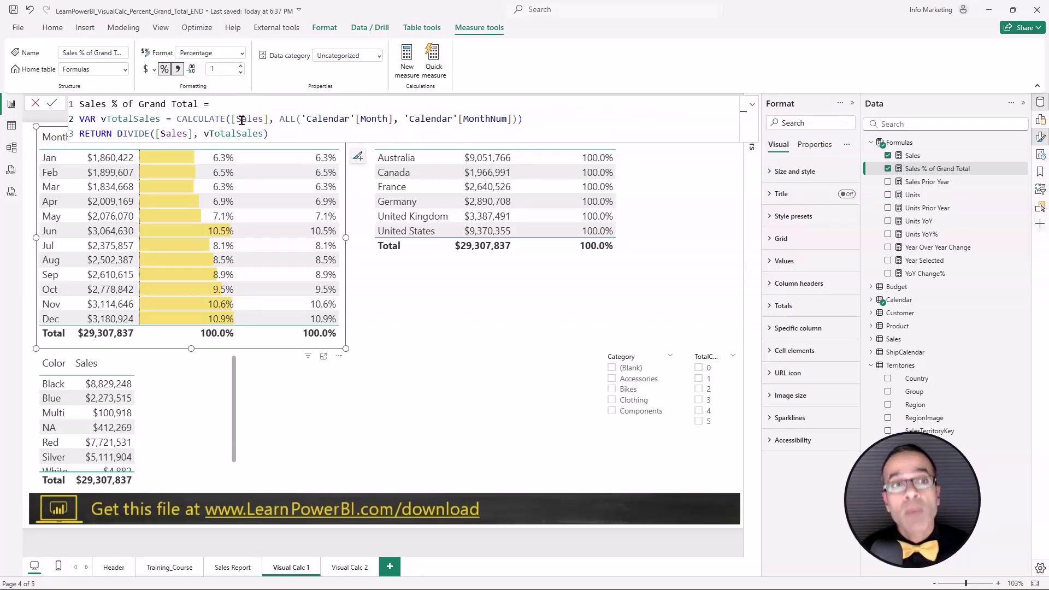
left_click(242, 120)
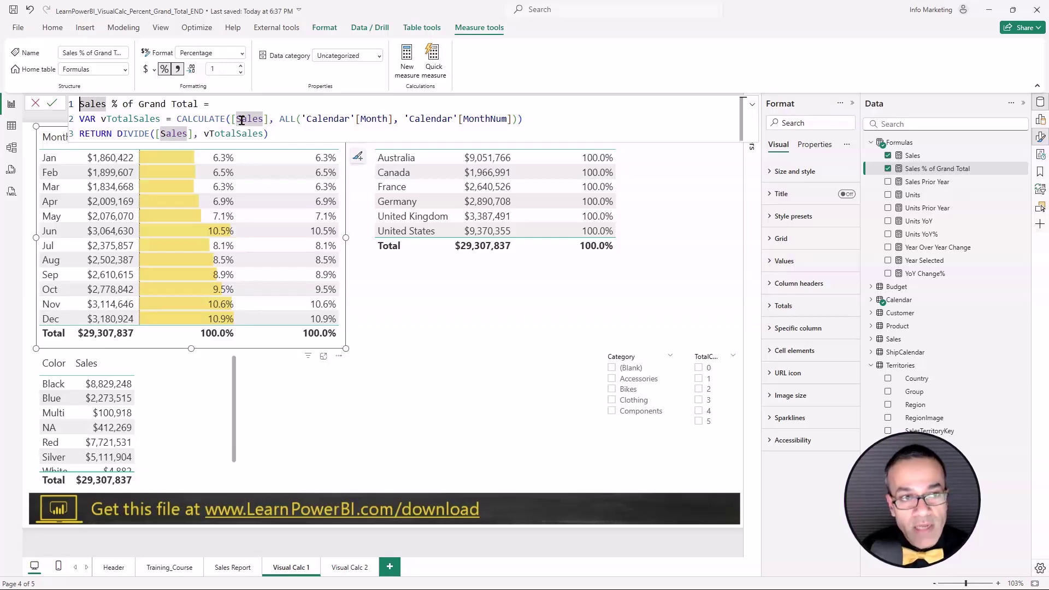
key("Down")
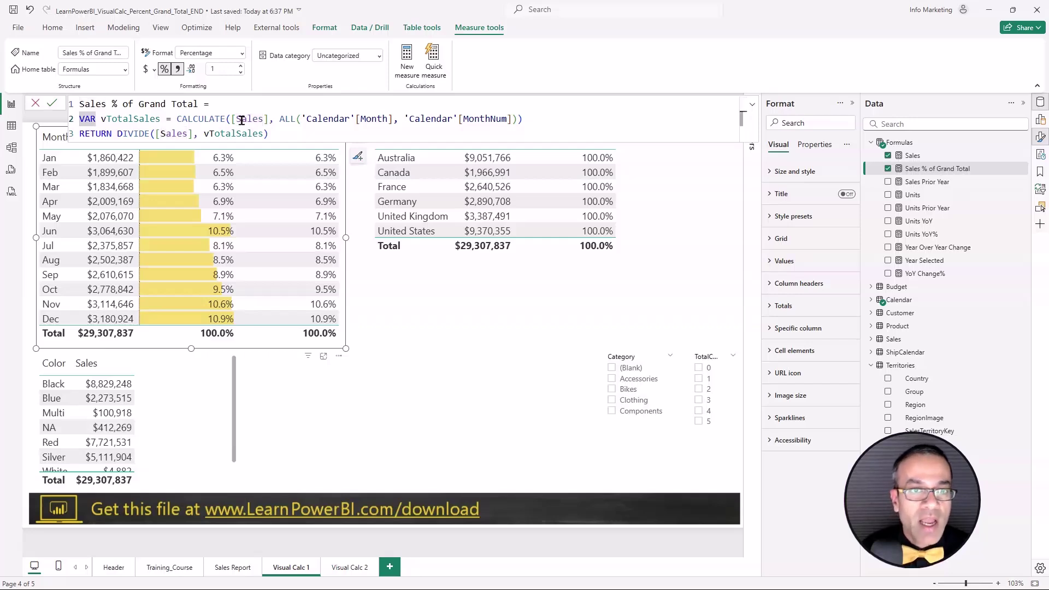
key("End")
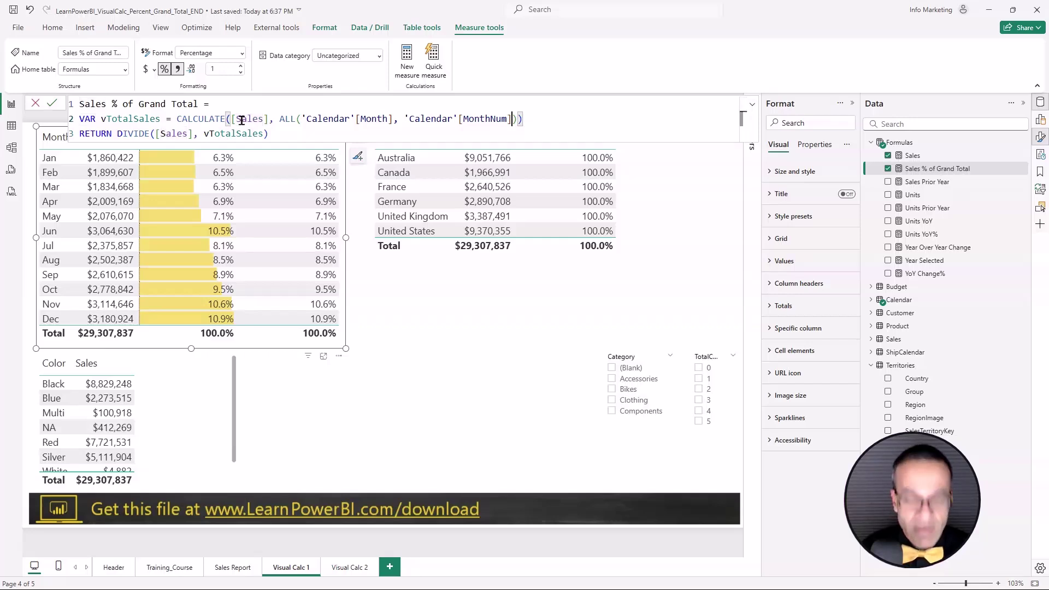
type(", ")
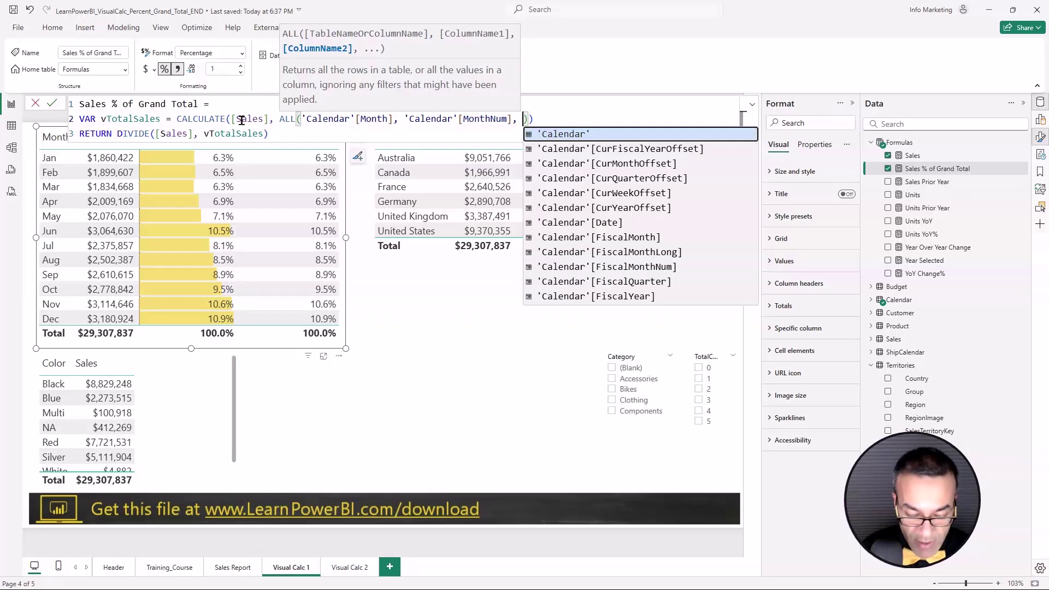
type("Countr")
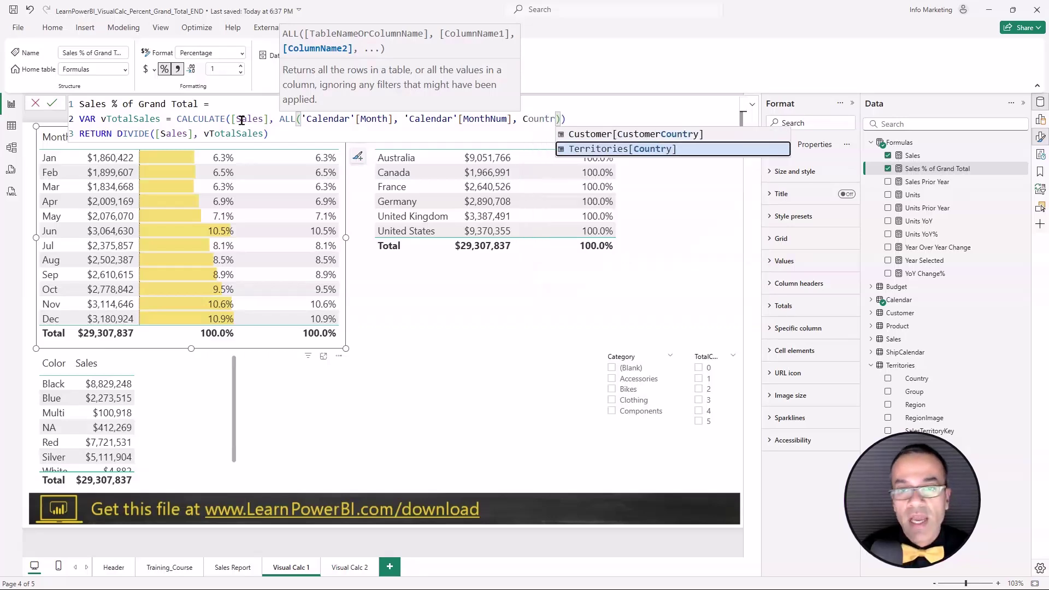
key("Tab")
left_click(51, 103)
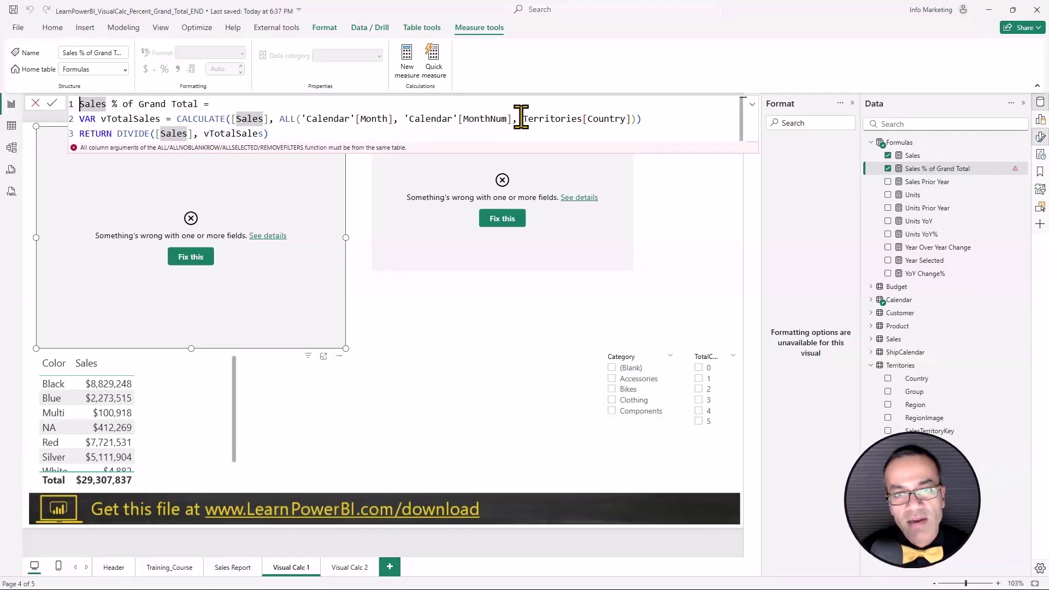
Wrap Territories[Country] in its own ALL() and commit the measure
left_click(533, 117)
key("Left")
key("Left")
key("Left")
key("Left")
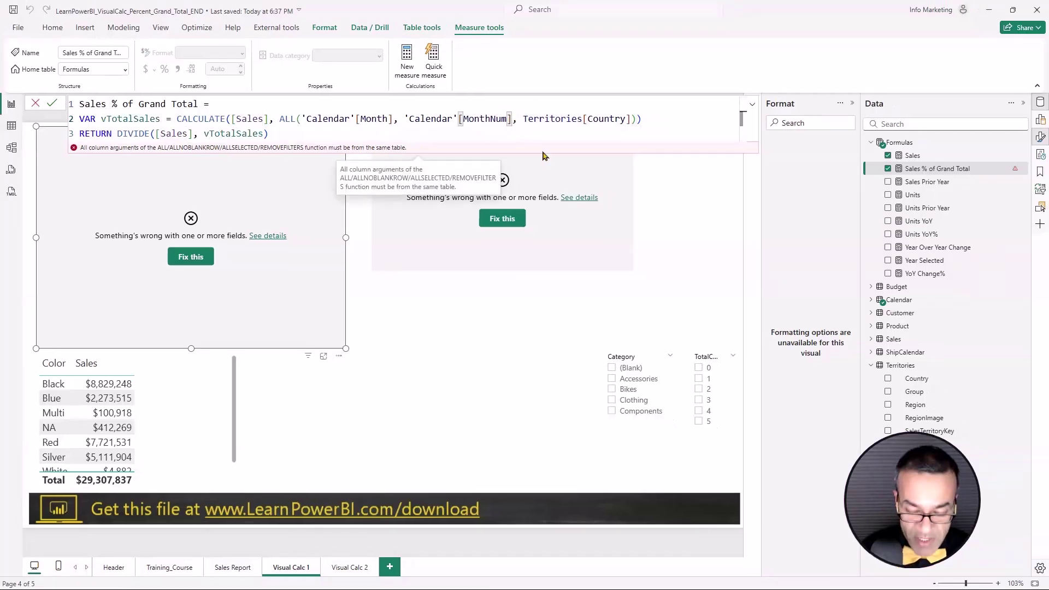
type(")")
key("Right")
key("Right")
type("ALL")
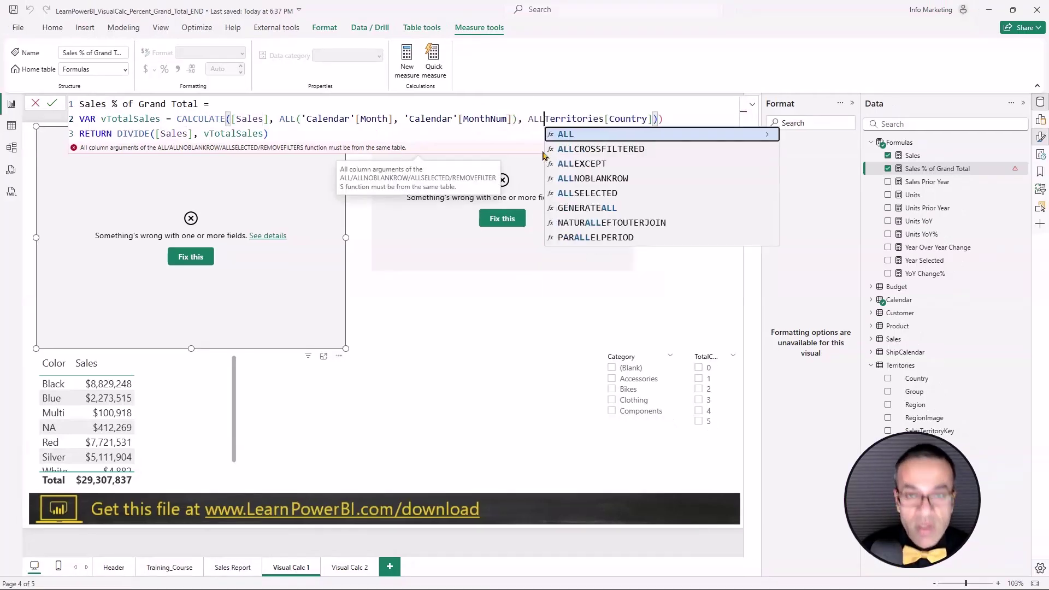
type("(")
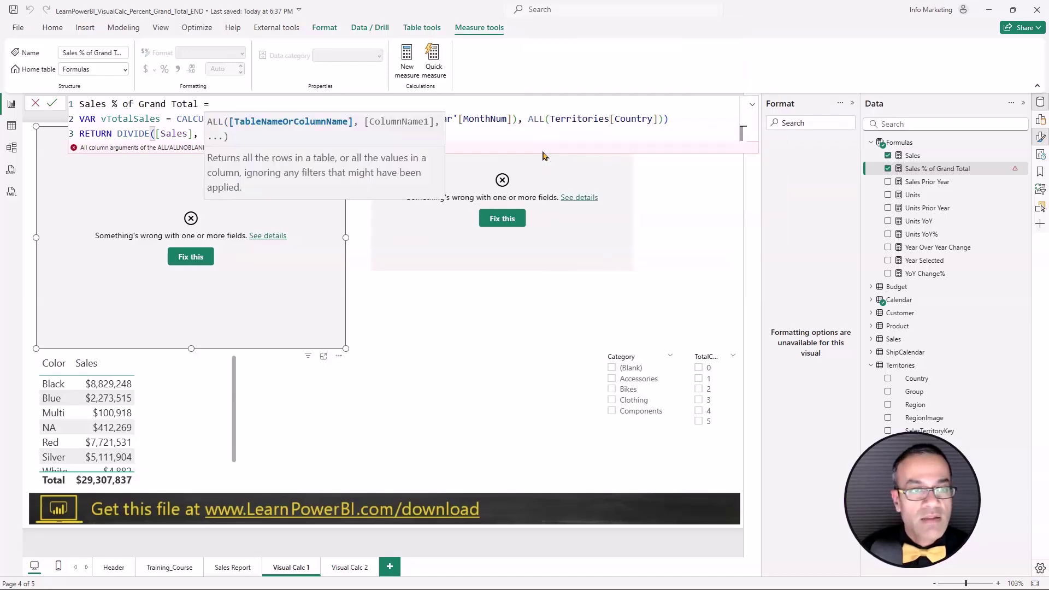
key("Return")
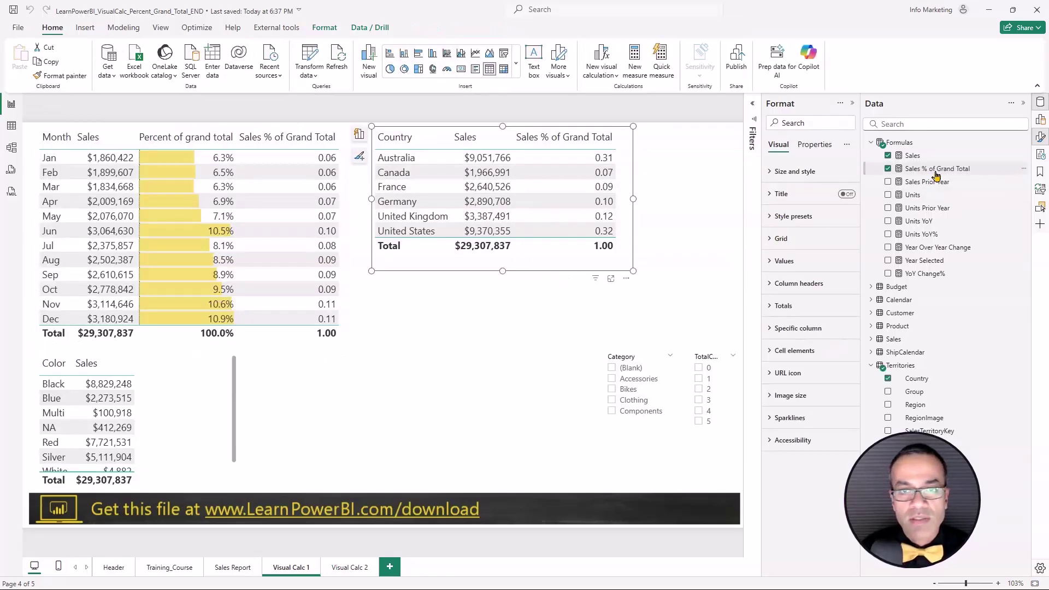
Format the Sales % of Grand Total measure as Percentage and review the reformatted Country table
left_click(935, 172)
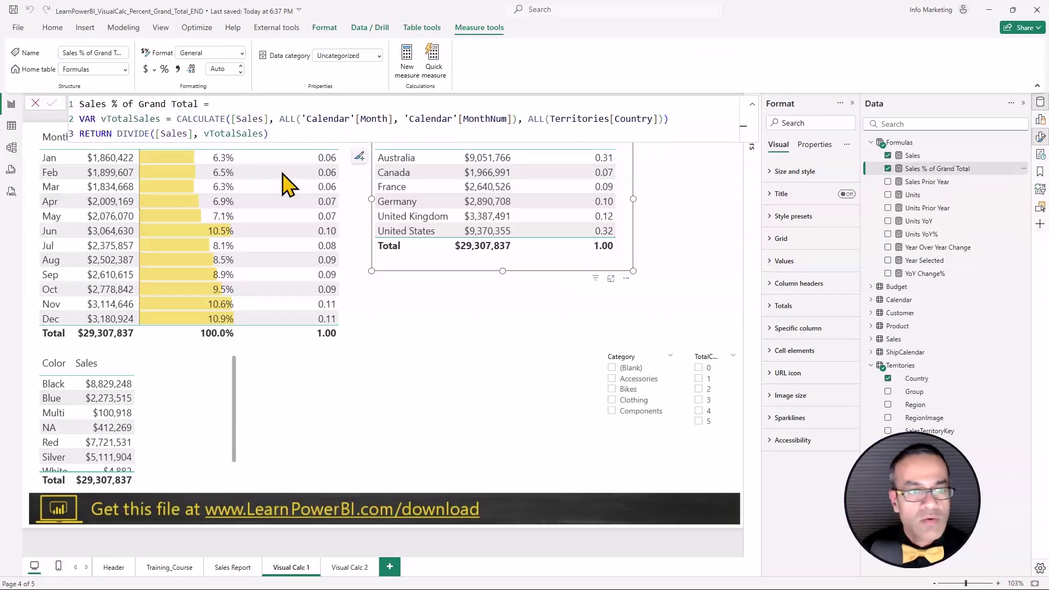
left_click(240, 57)
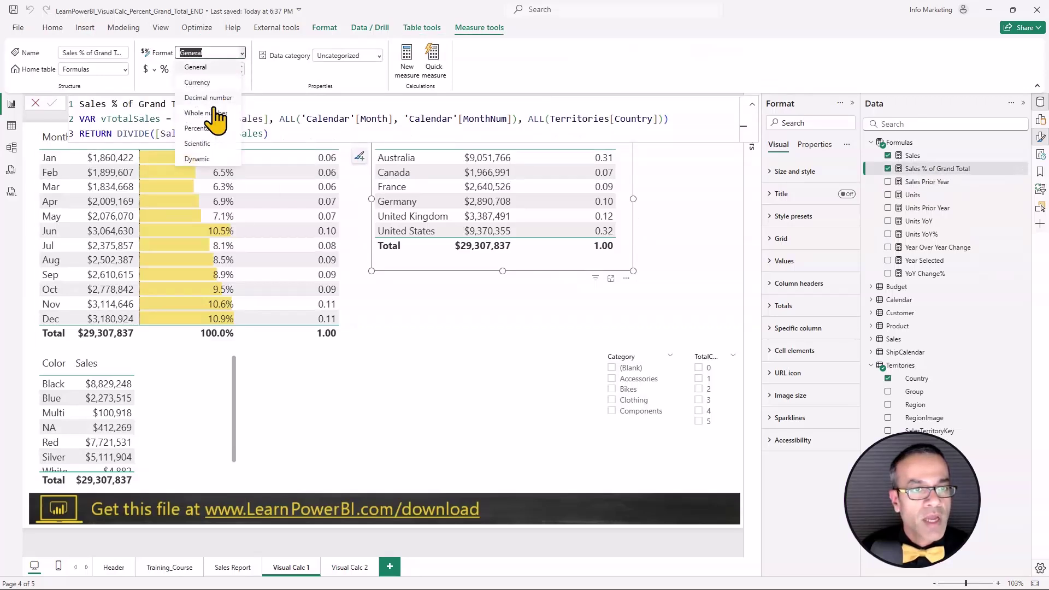
left_click(233, 80)
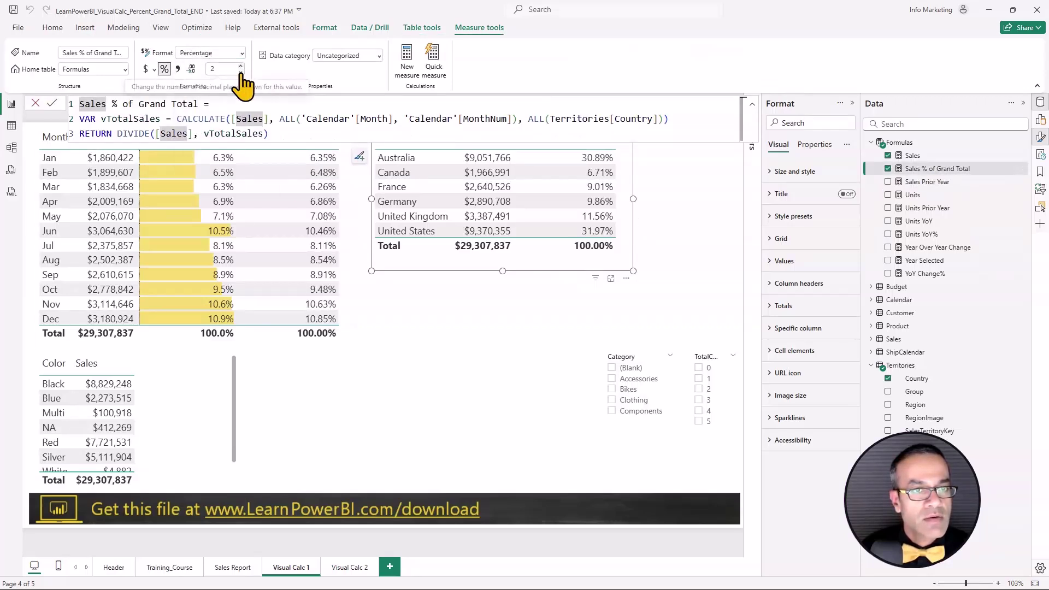
left_click(241, 73)
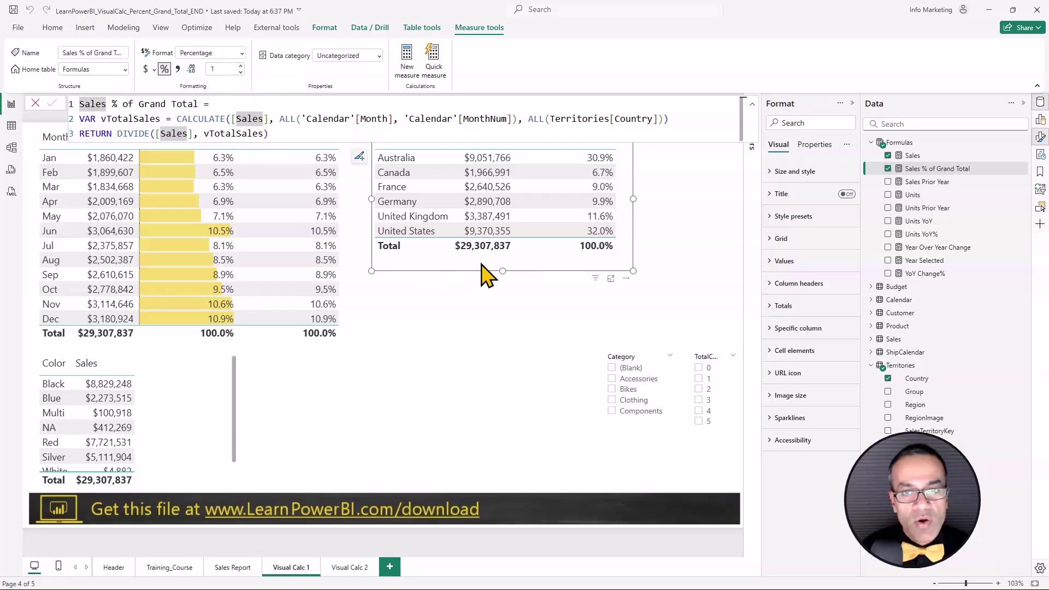
left_click(502, 327)
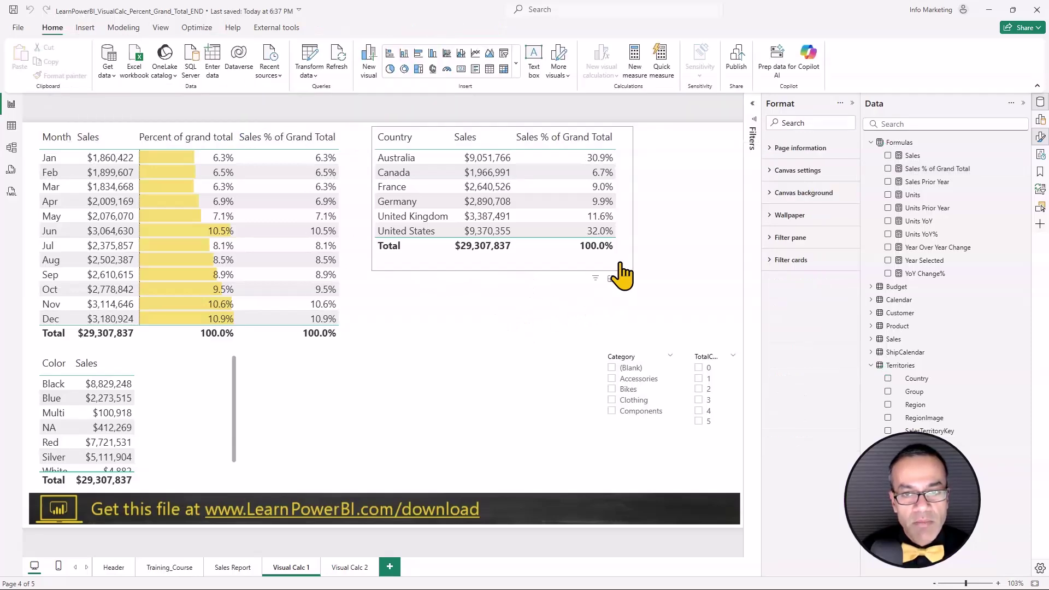
left_click(623, 278)
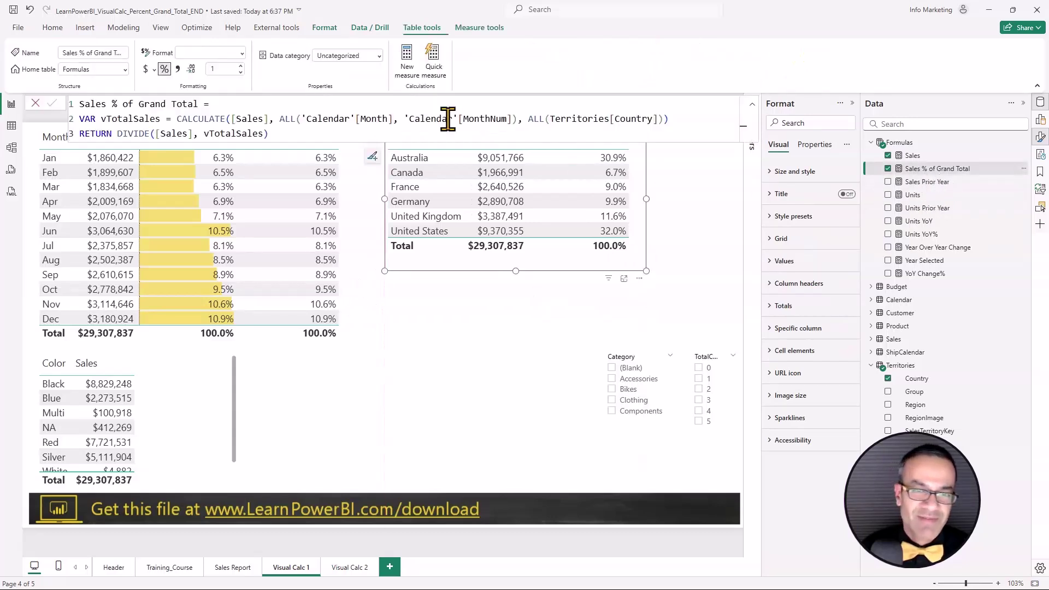
Shrink the Color table and check the Country table's options menu without adding a calculation
left_click(398, 290)
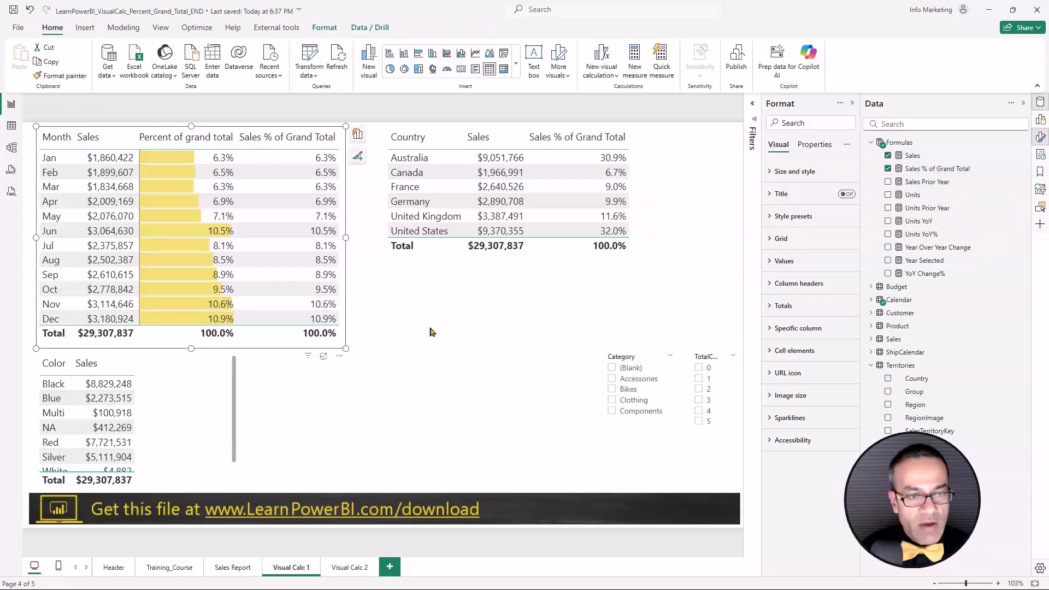
left_click(235, 377)
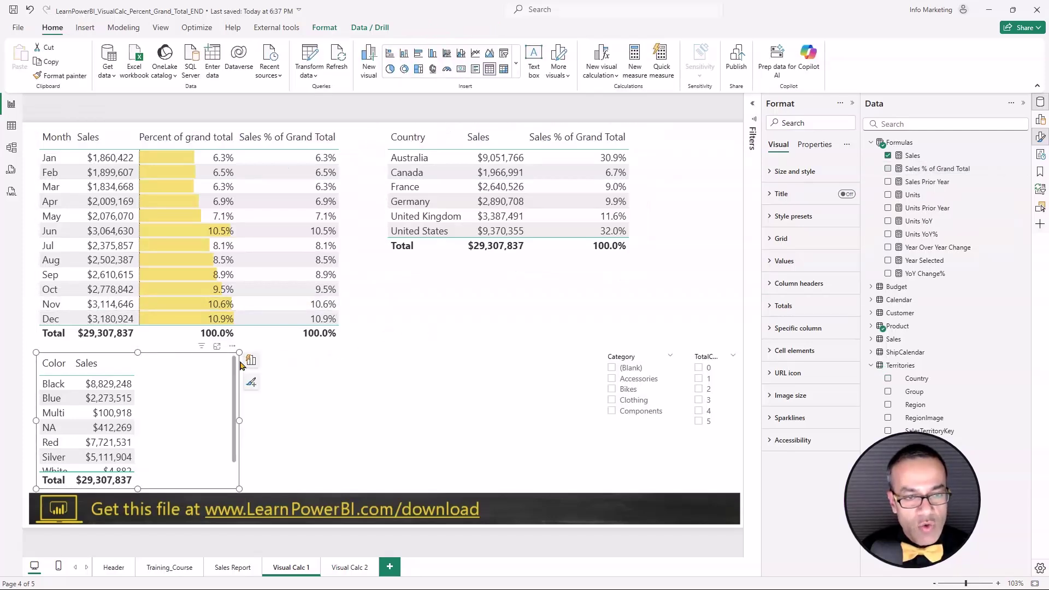
left_click_drag(239, 354, 176, 381)
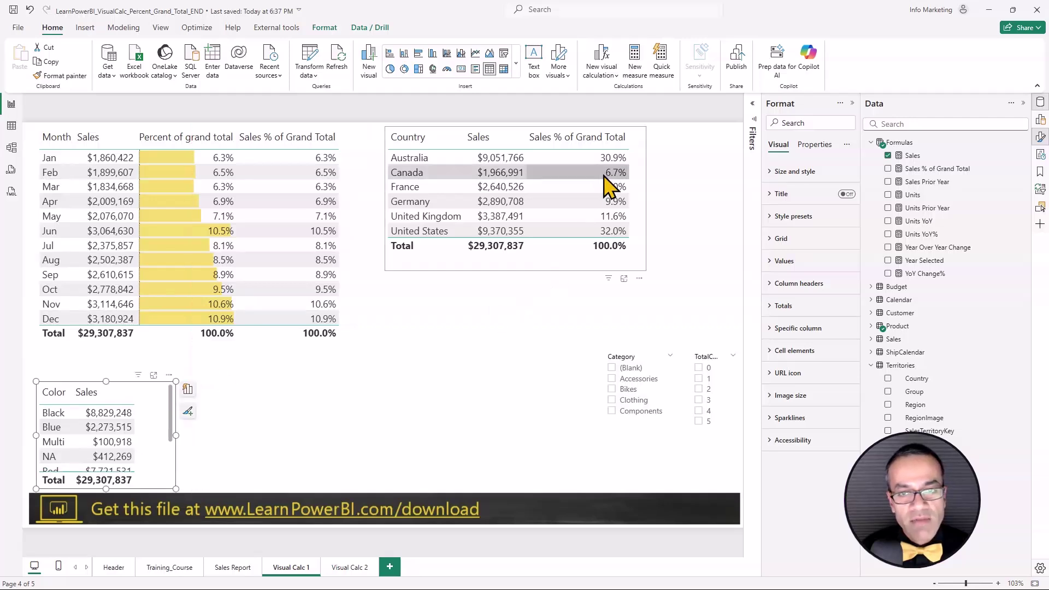
left_click(644, 249)
left_click(640, 278)
mouse_move(691, 410)
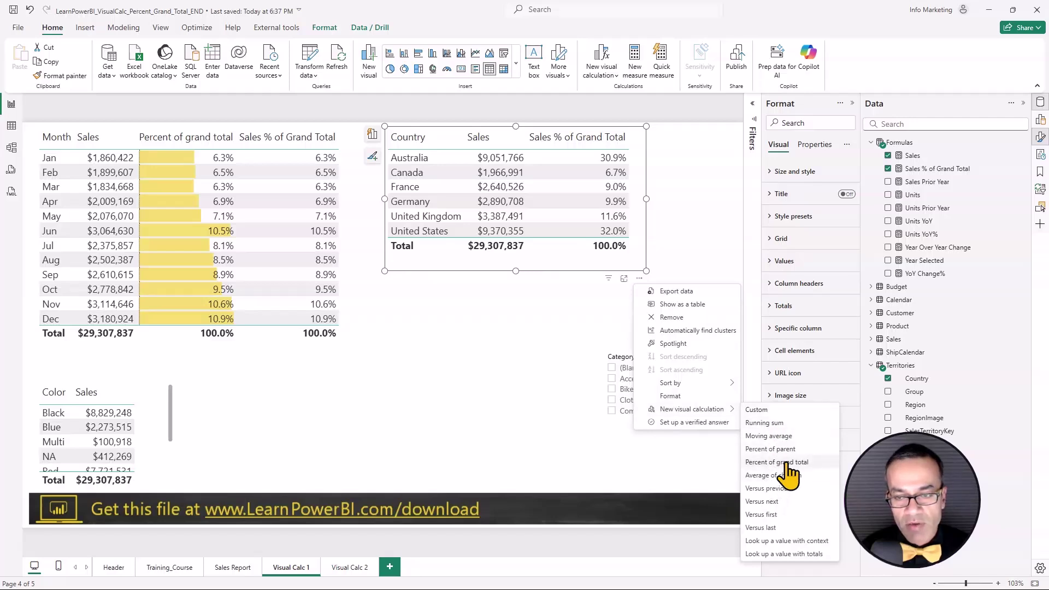
left_click(415, 388)
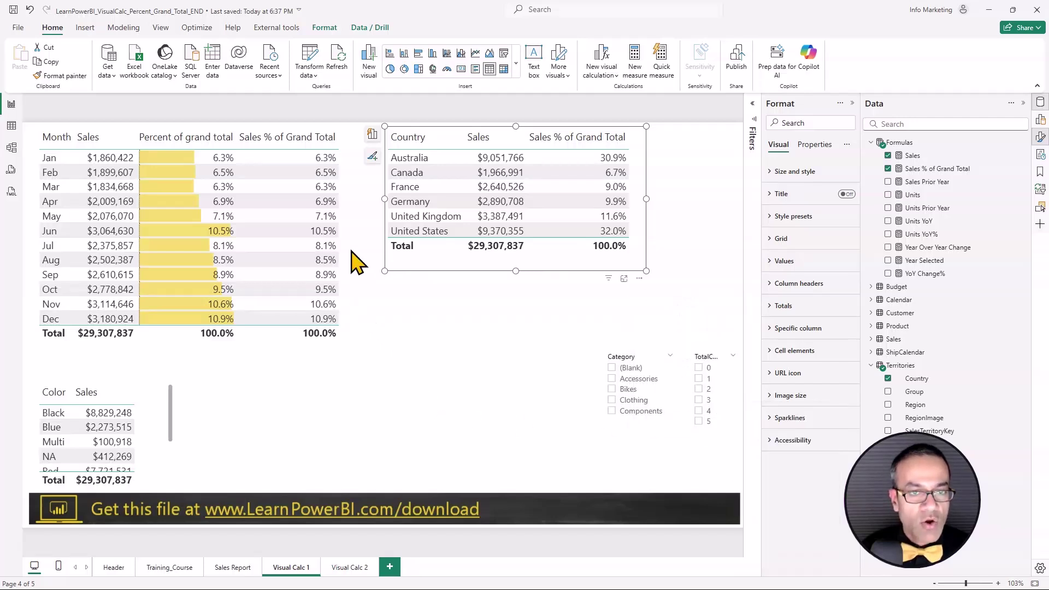
Duplicate the Month table, delete the old Country table, and place the copy at top right
left_click(347, 230)
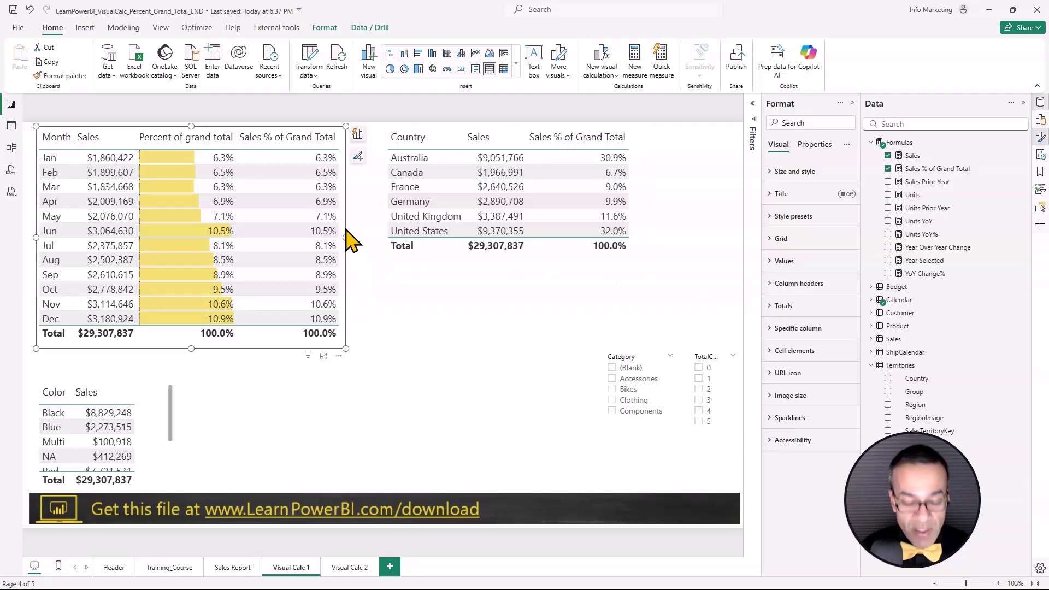
left_click_drag(346, 241, 356, 236)
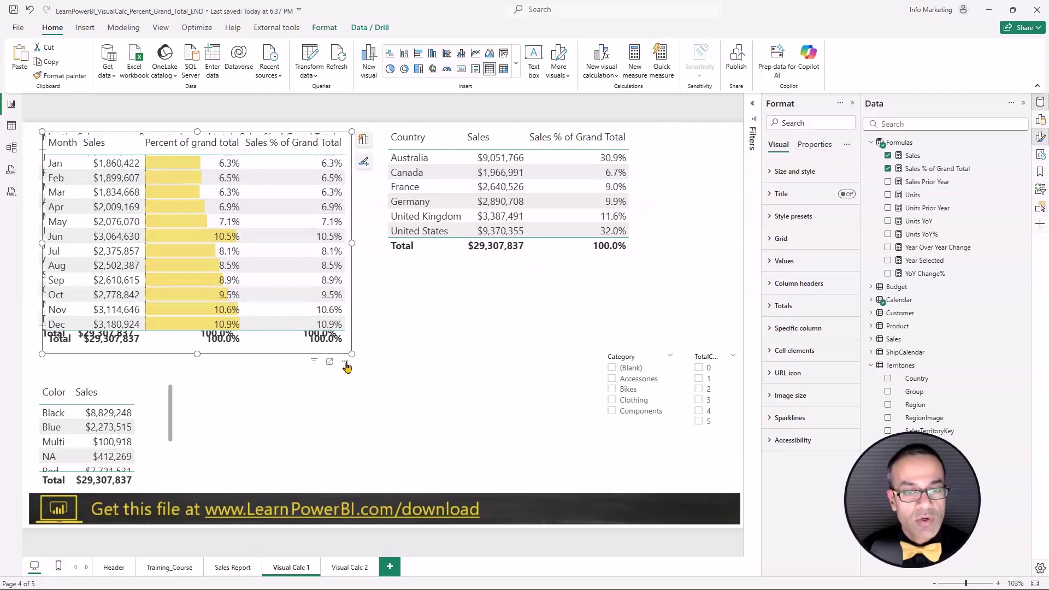
left_click_drag(346, 367, 647, 202)
left_click(644, 194)
key("Delete")
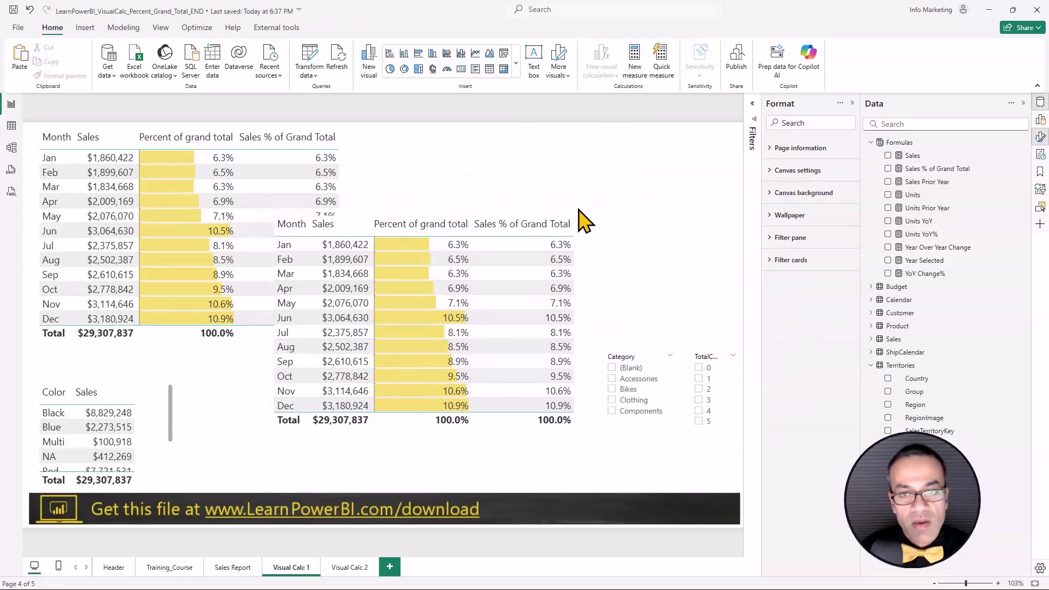
left_click_drag(576, 224, 657, 133)
Replace Month with Territories Country in the copied table and resize it to show every column
left_click(852, 105)
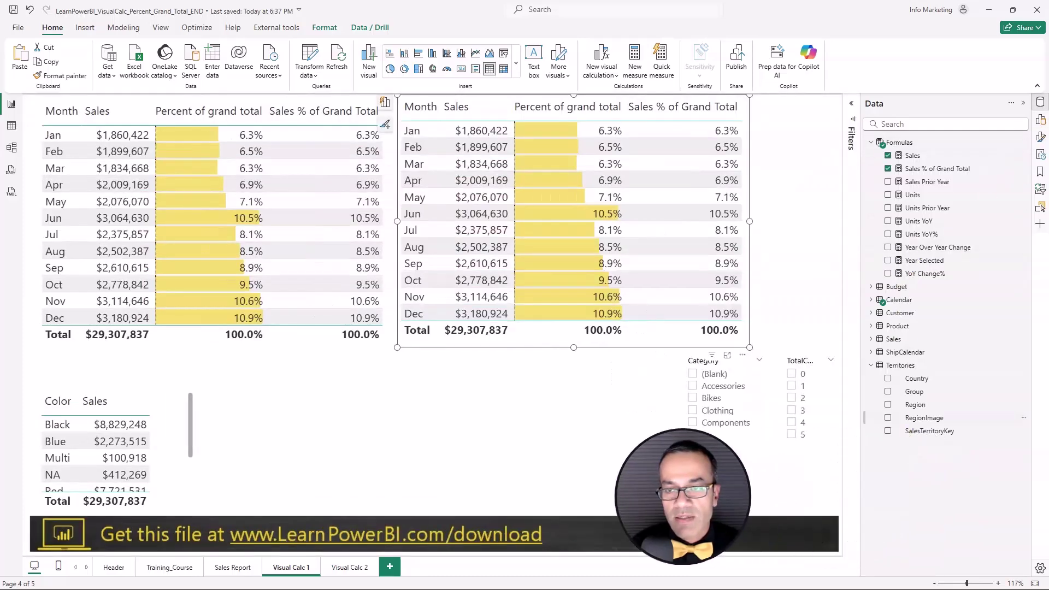
left_click(1040, 120)
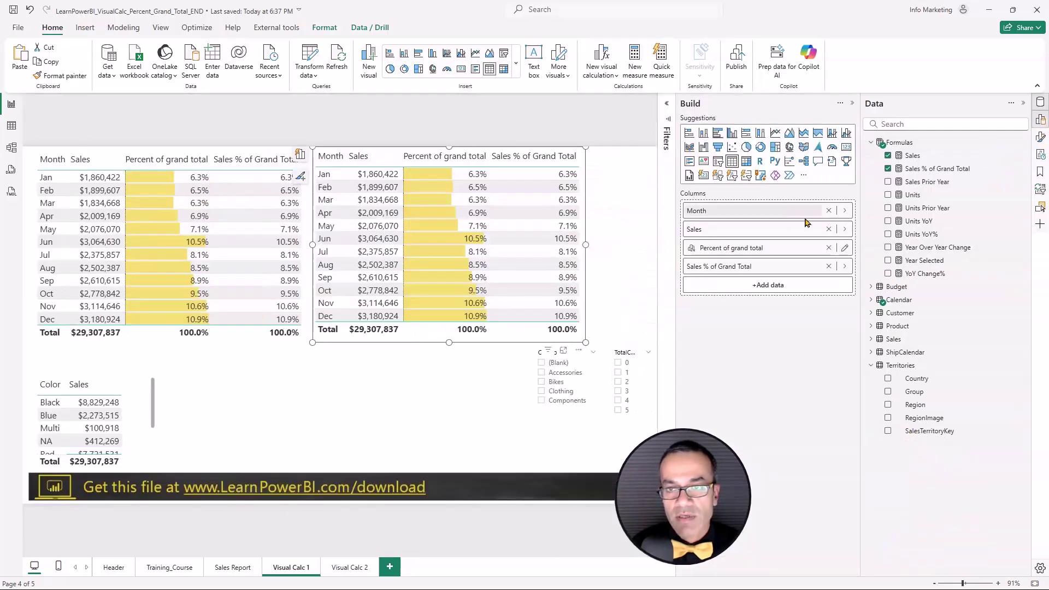
left_click(844, 211)
left_click(898, 209)
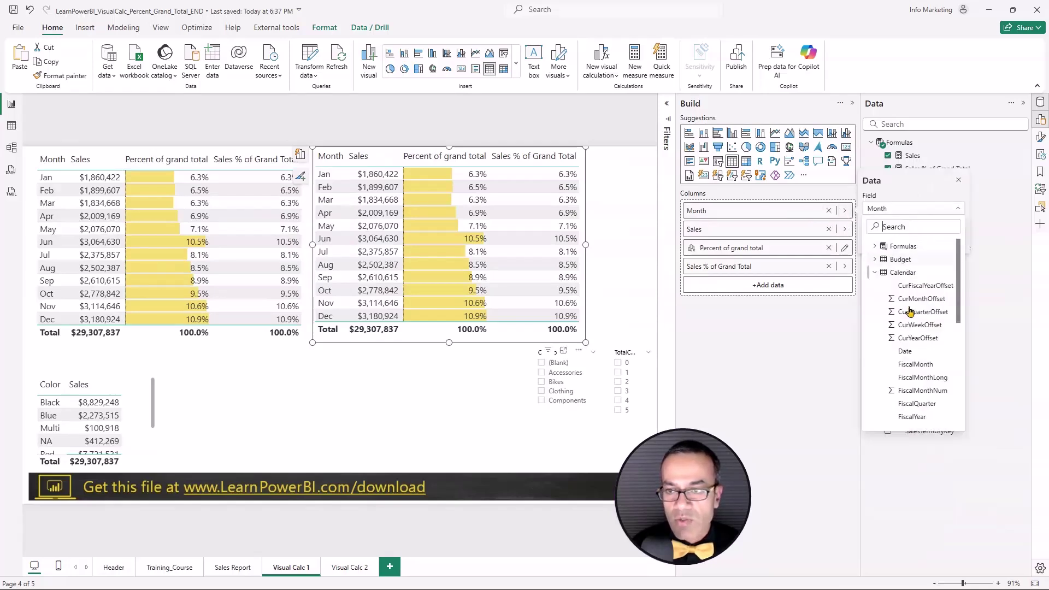
left_click(874, 272)
left_click(877, 342)
left_click(877, 352)
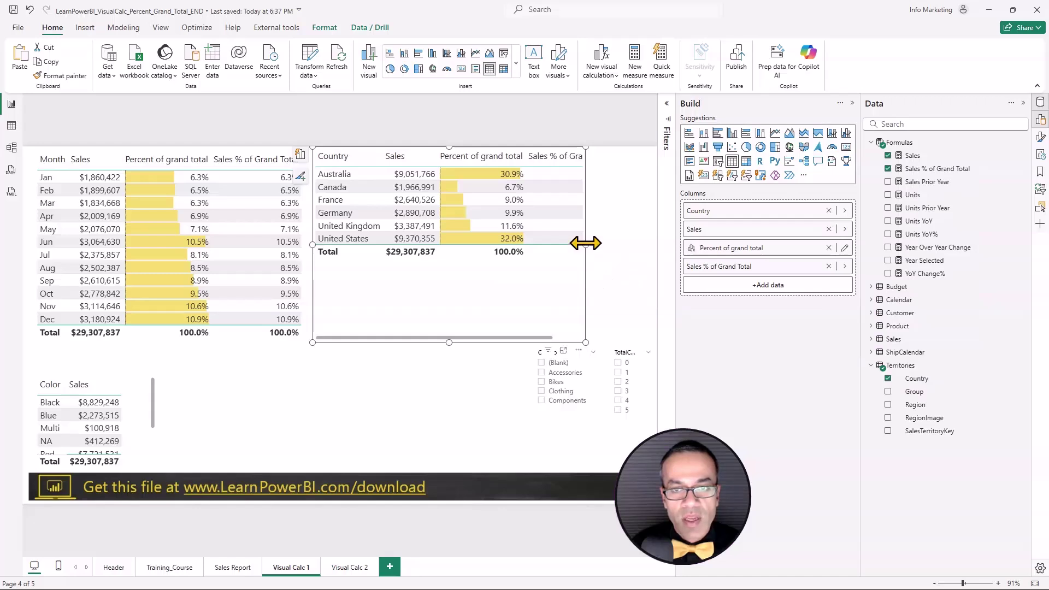
left_click_drag(586, 245, 658, 245)
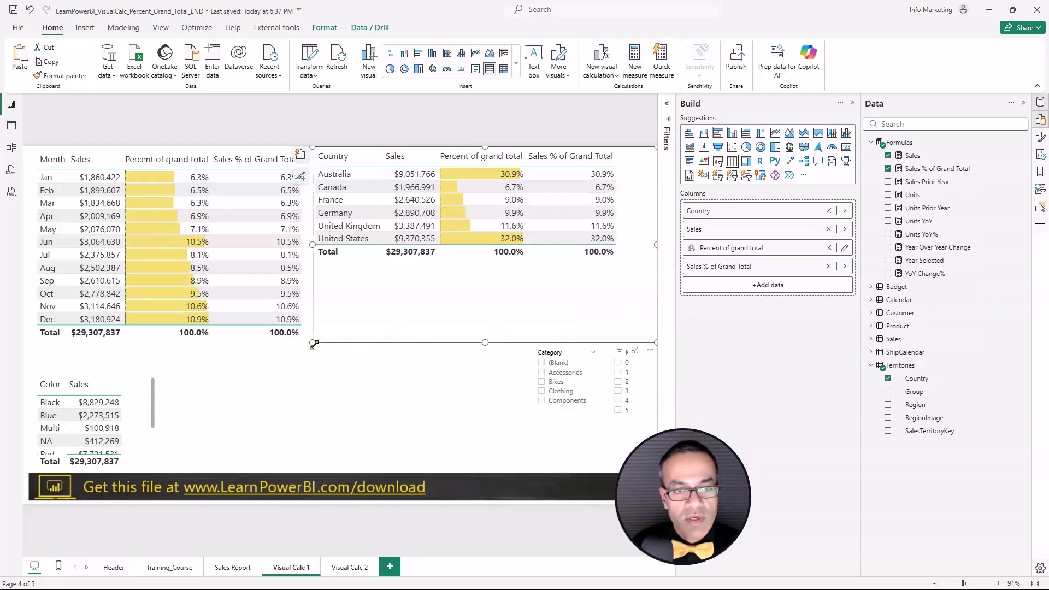
left_click_drag(312, 342, 327, 279)
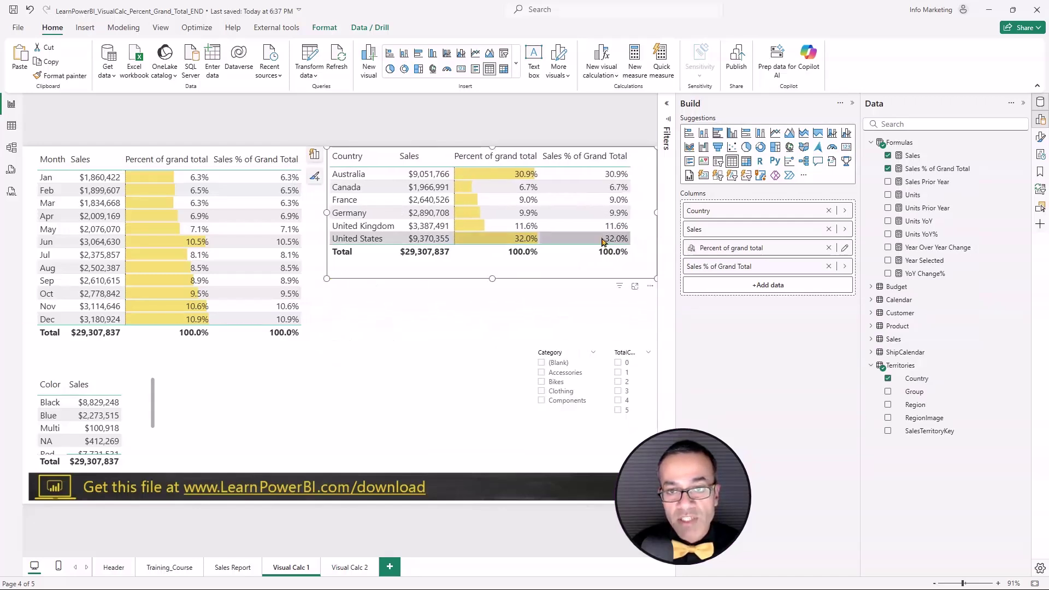
left_click(934, 169)
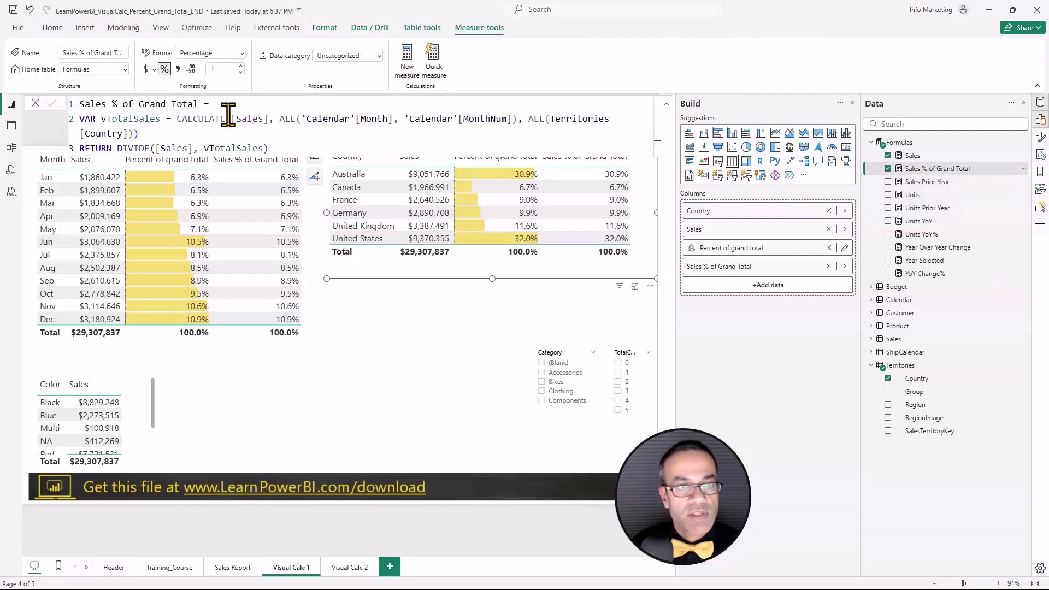
left_click(346, 304)
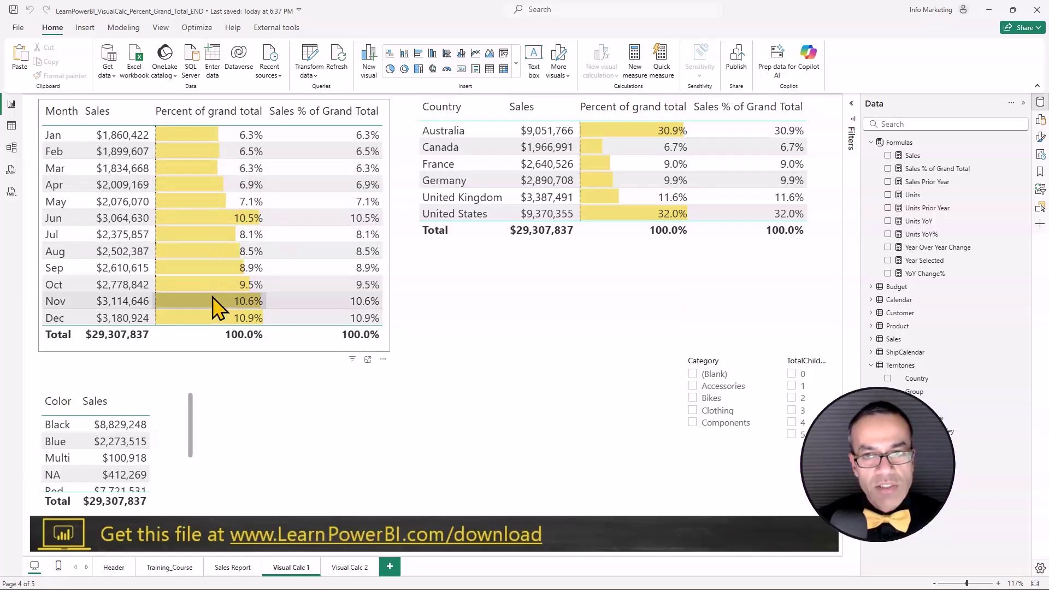
left_click(947, 169)
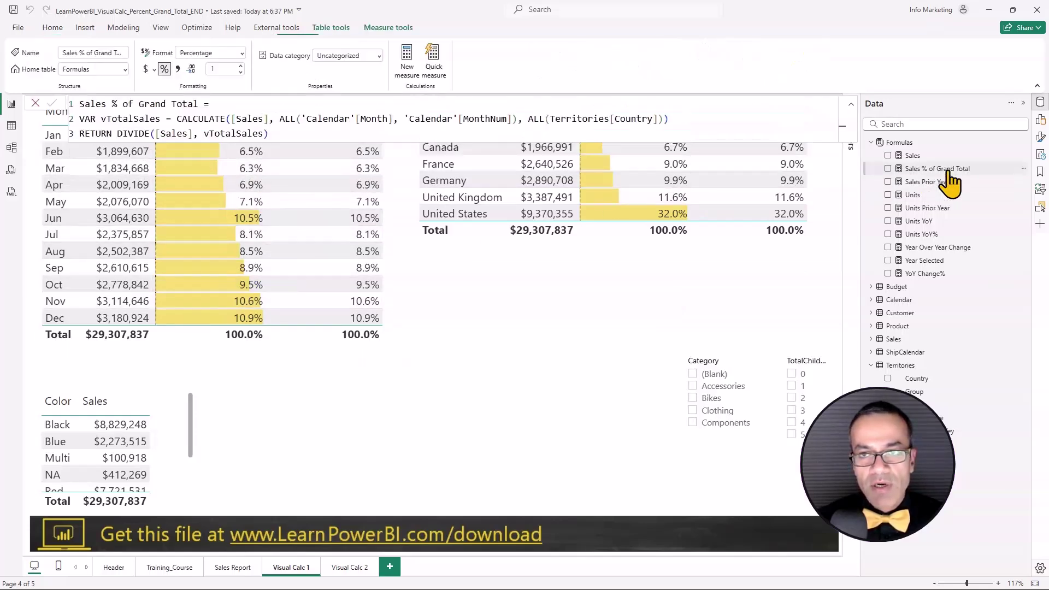
left_click(667, 252)
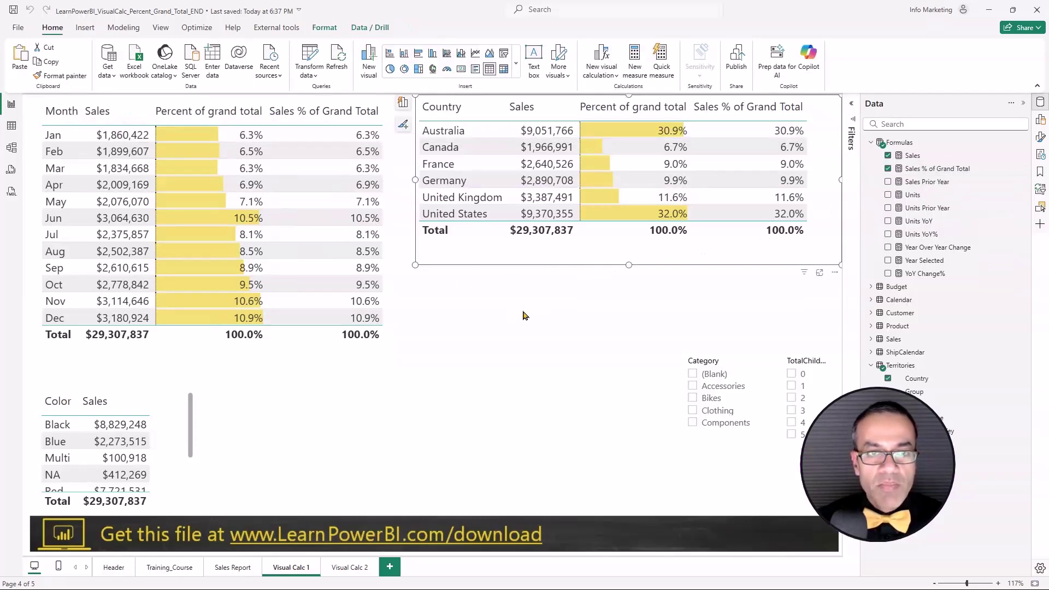
left_click(948, 169)
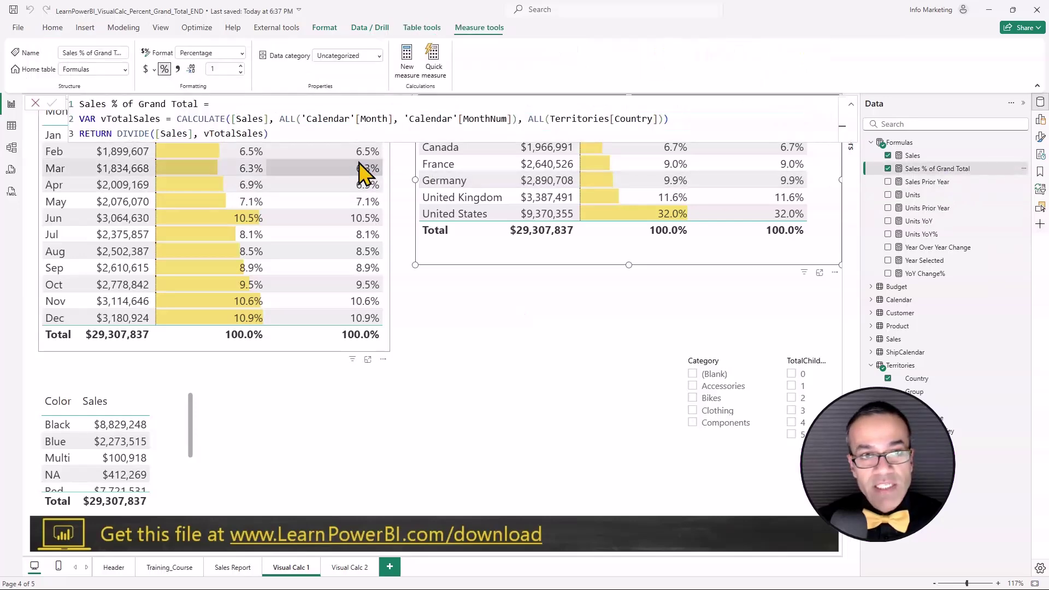
left_click(481, 302)
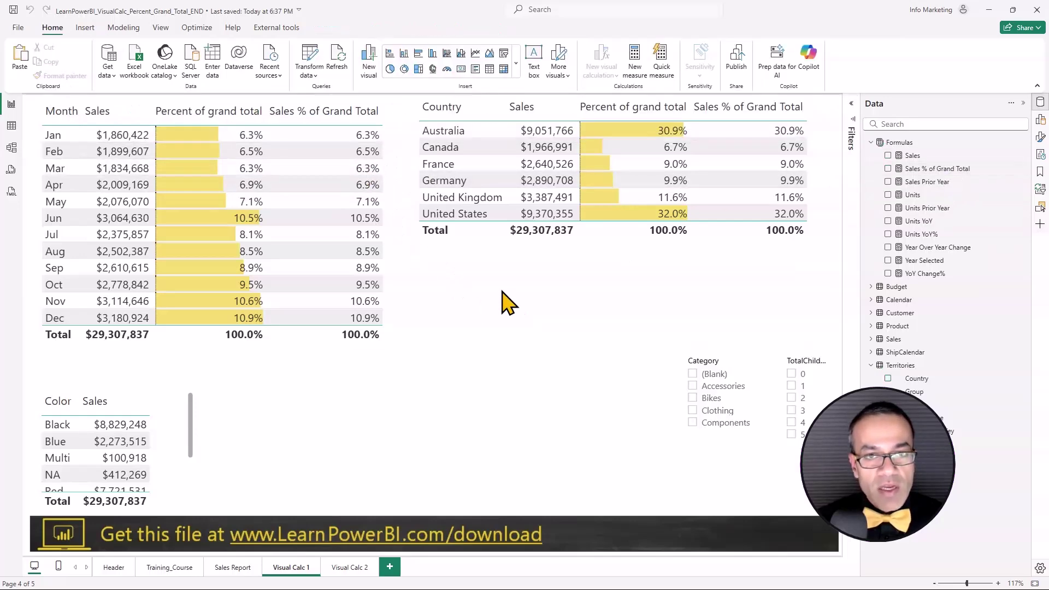
Filter the report to United States and compare the percent columns
left_click(452, 215)
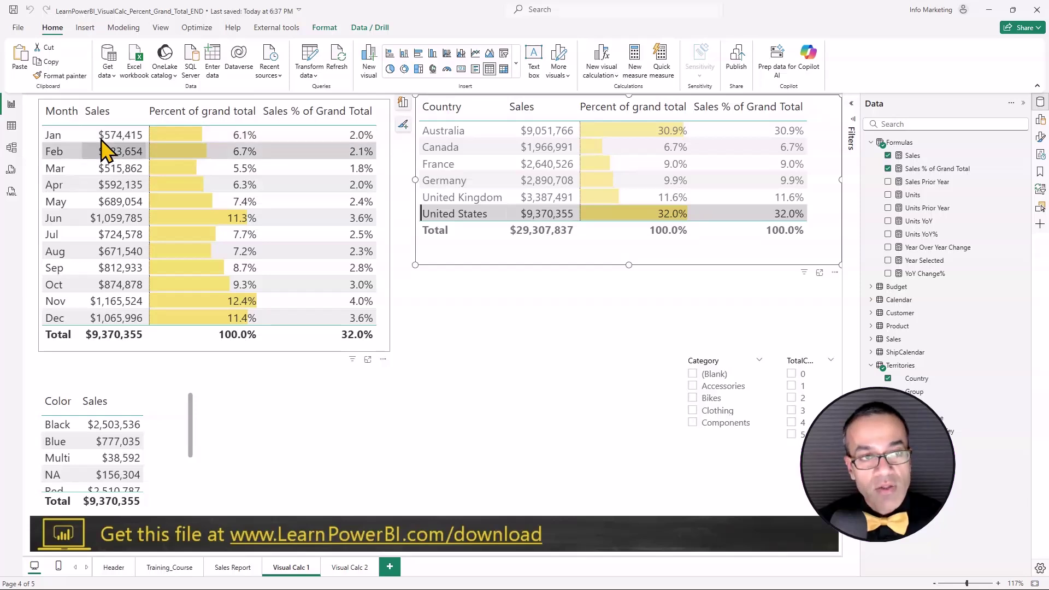
mouse_move(76, 98)
left_mouse_down()
mouse_move(152, 350)
mouse_move(148, 328)
mouse_move(155, 335)
left_mouse_up()
key("ctrl+z")
key("Escape")
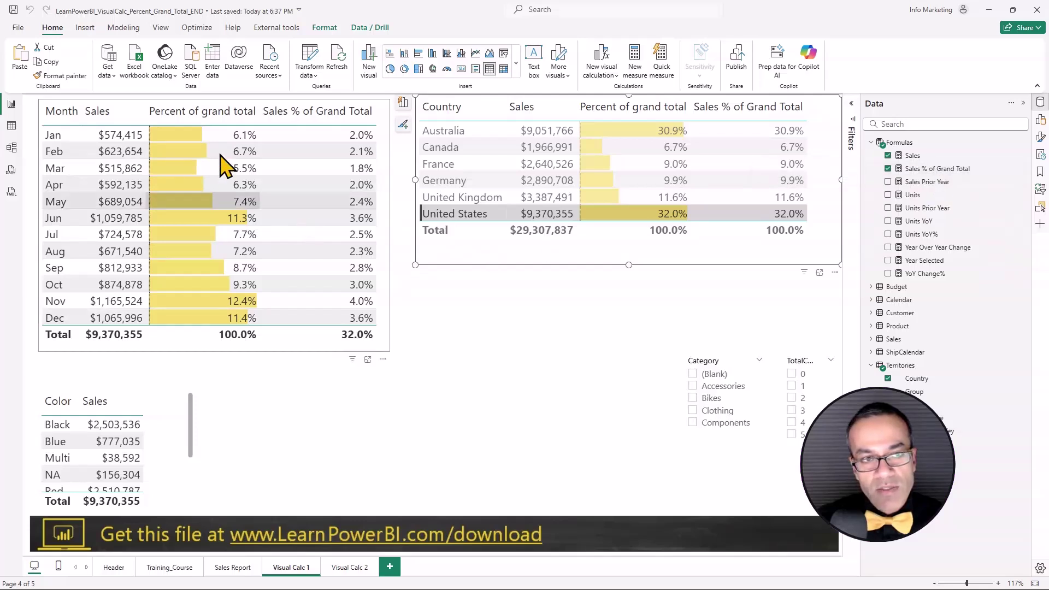
key("ctrl+2")
mouse_move(422, 178)
left_mouse_down()
mouse_move(149, 135)
mouse_move(185, 139)
left_mouse_up()
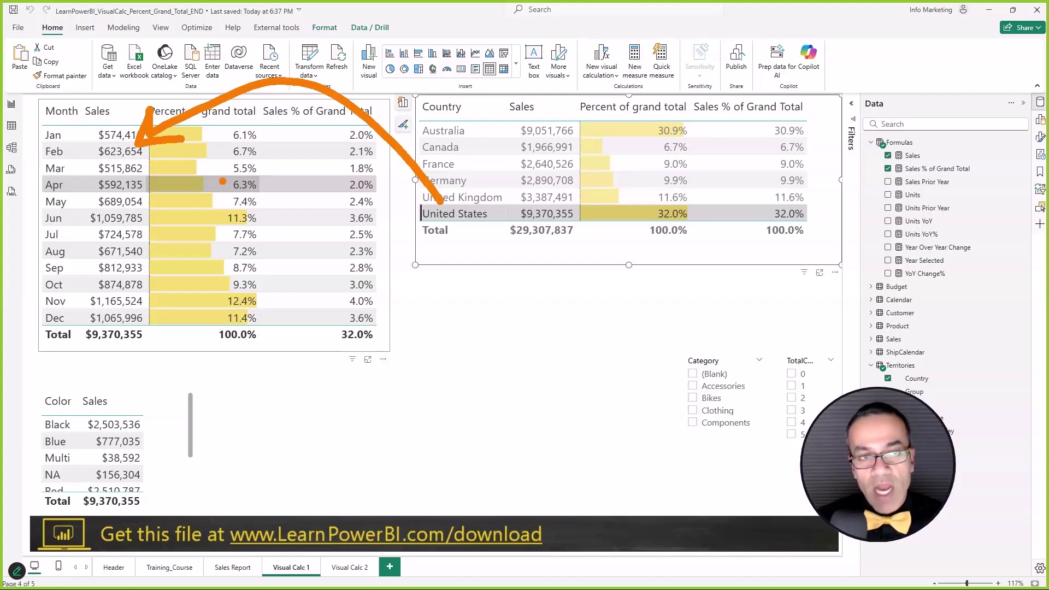
key("Escape")
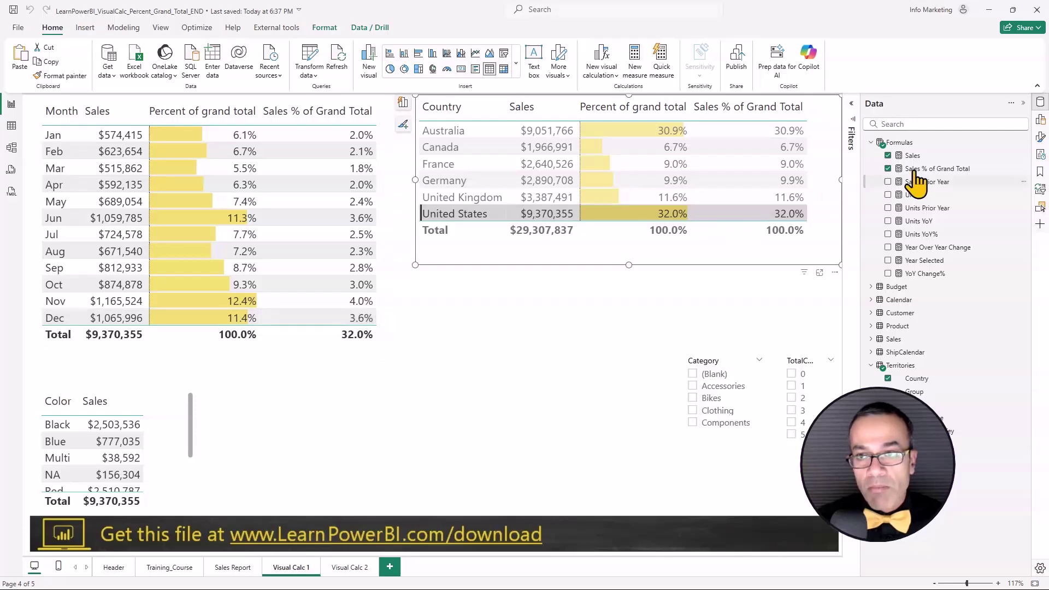
Open the measure's formula and mark up how the country ALL affects month percentages
left_click(935, 169)
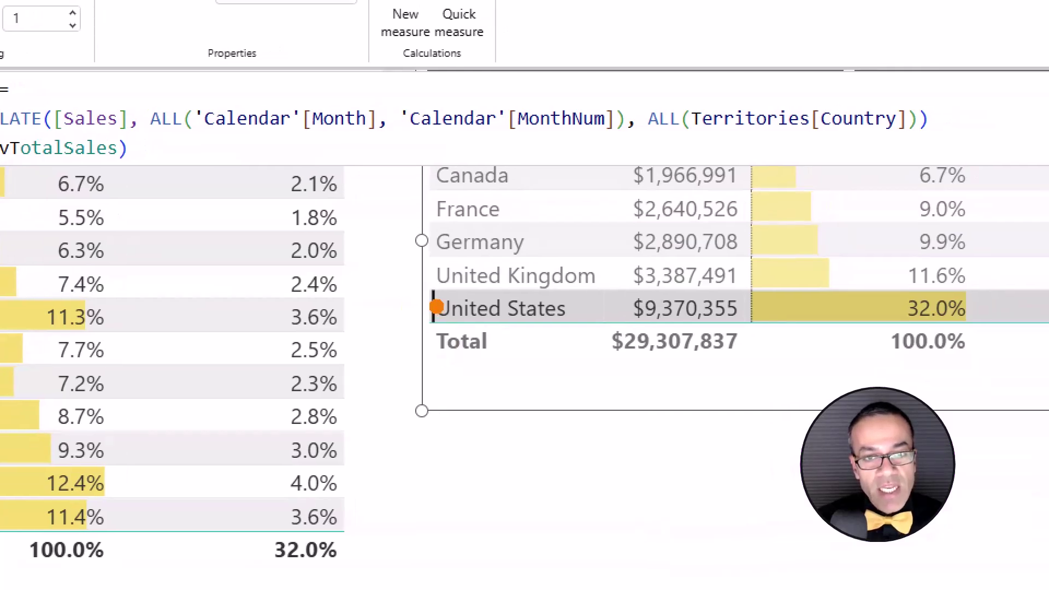
mouse_move(434, 308)
left_mouse_down()
mouse_move(328, 206)
mouse_move(312, 254)
left_mouse_up()
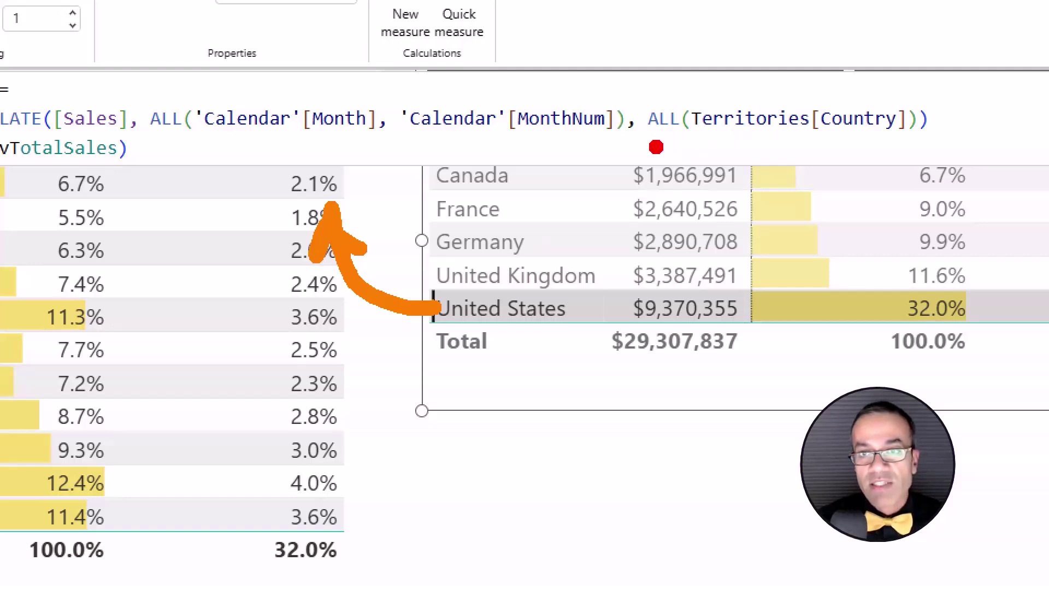
left_click_drag(620, 141, 916, 143)
left_click_drag(458, 247, 342, 364)
left_click_drag(340, 274, 440, 374)
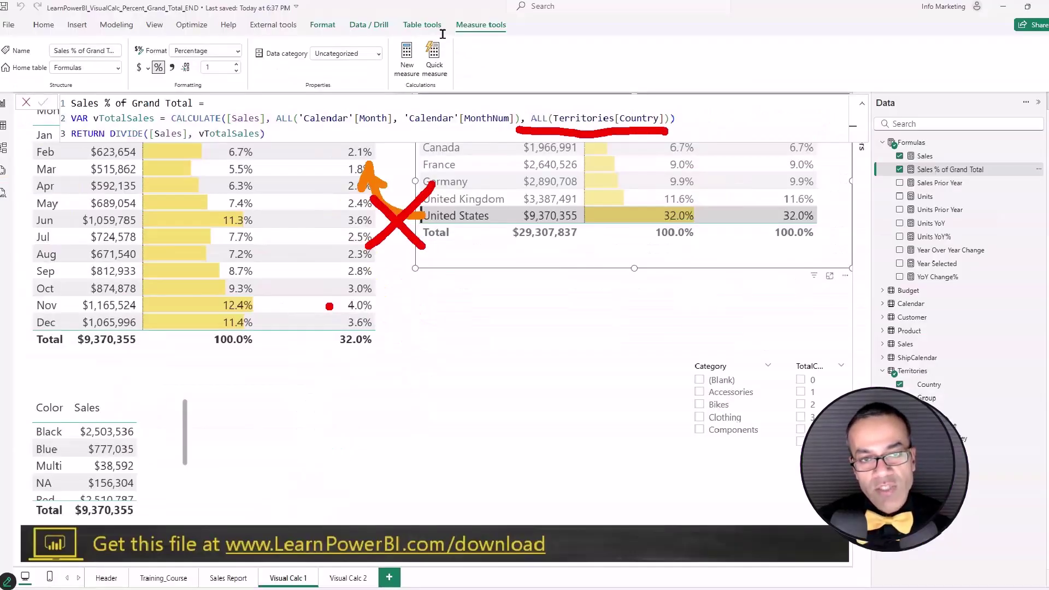
key("Escape")
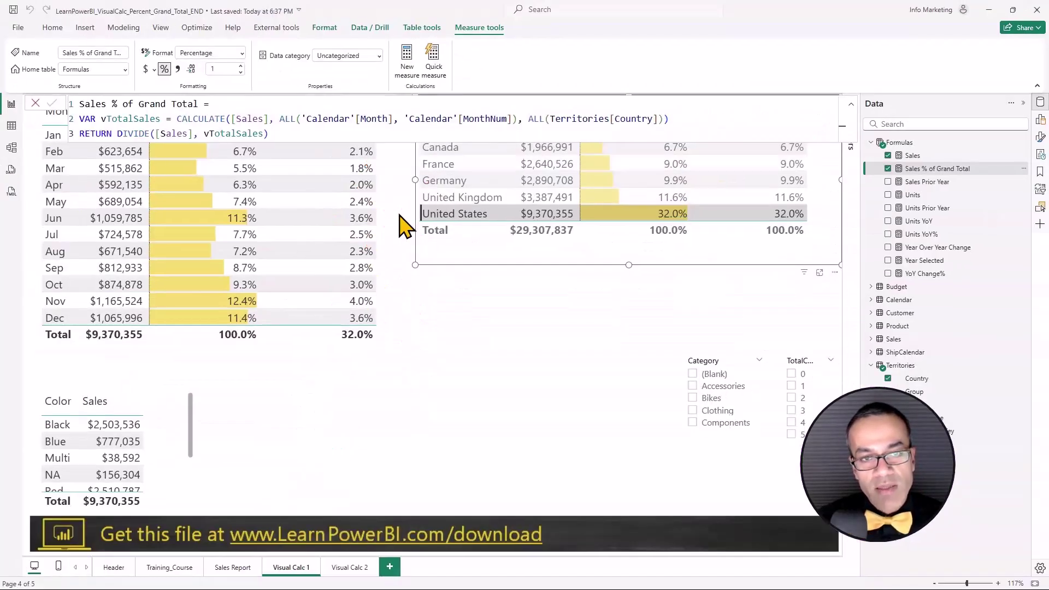
left_click(398, 193)
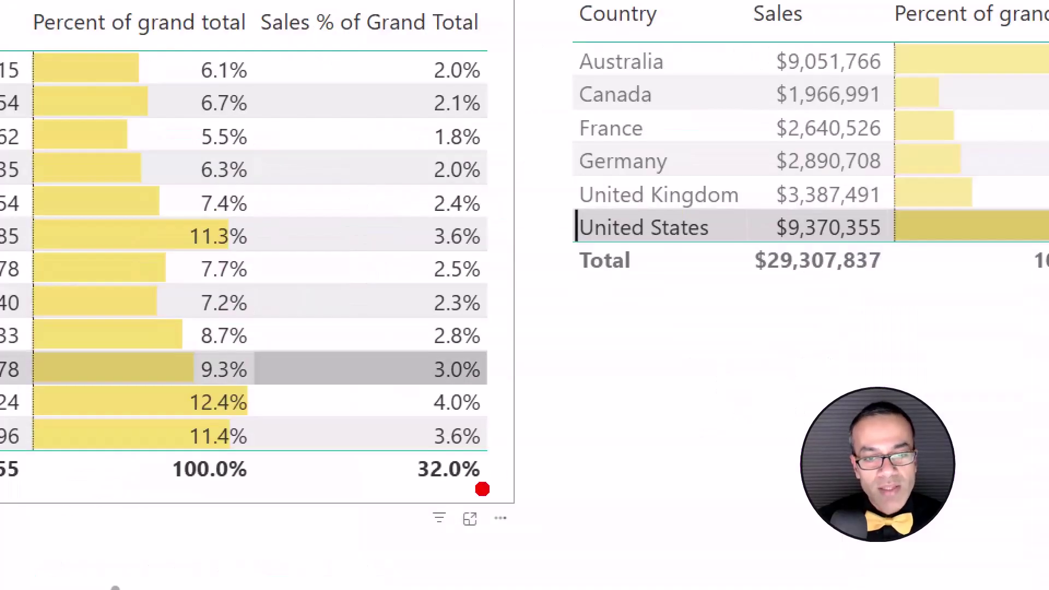
Point out the 32.0% month total, then filter to Canada and clear the filter
left_click_drag(383, 333, 459, 333)
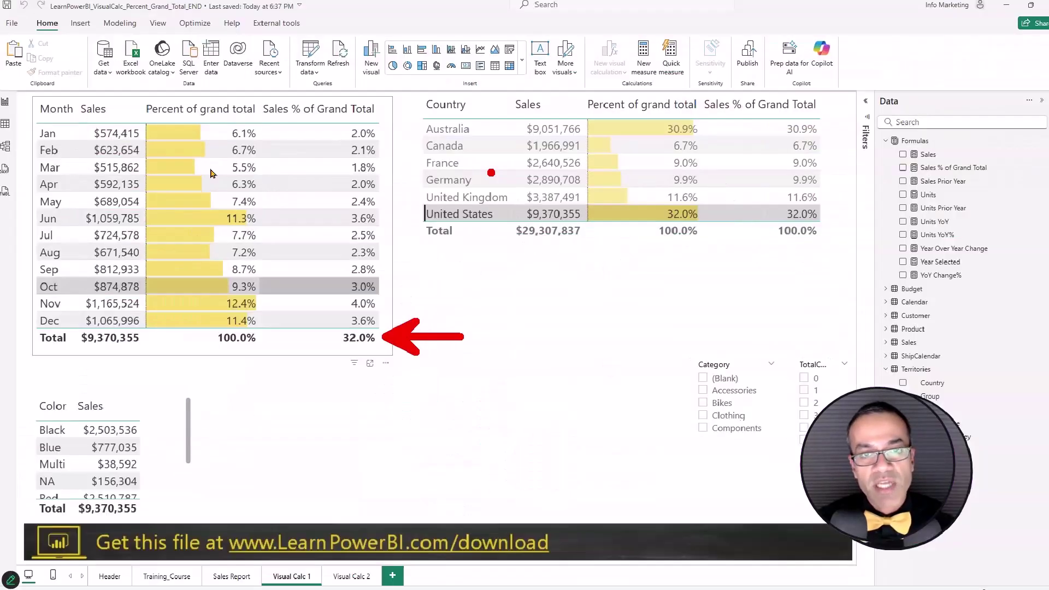
key("Escape")
left_click(601, 94)
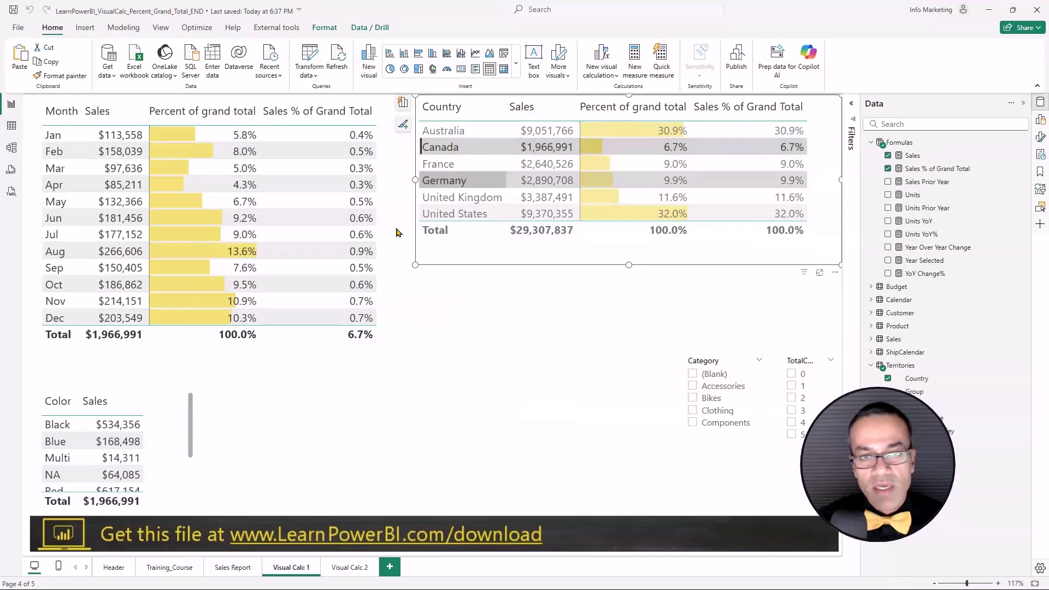
left_click(428, 246)
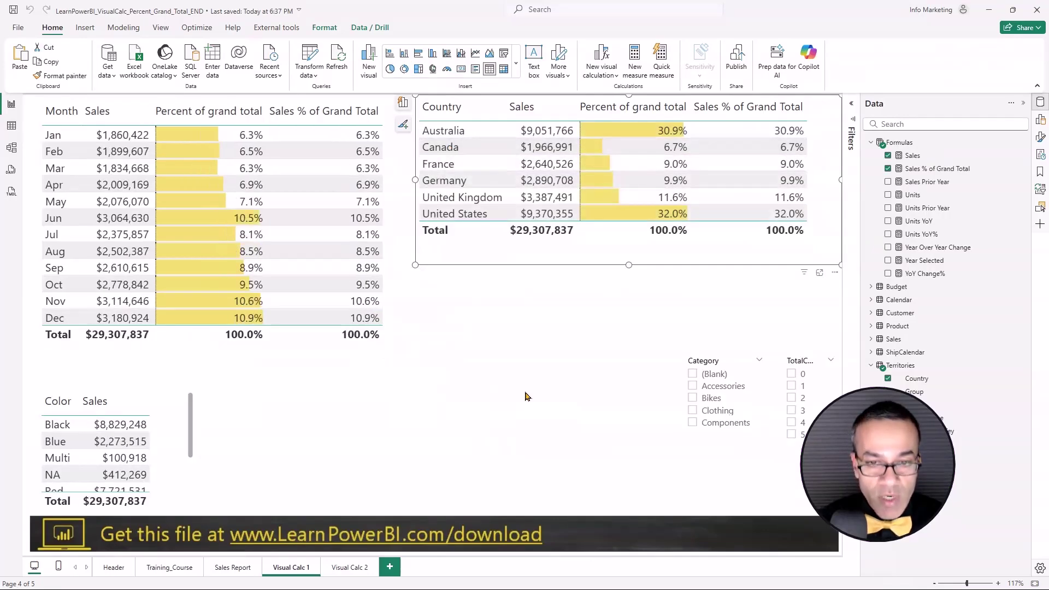
Change both ALL functions in Sales % of Grand Total to ALLSELECTED and commit
left_click(497, 333)
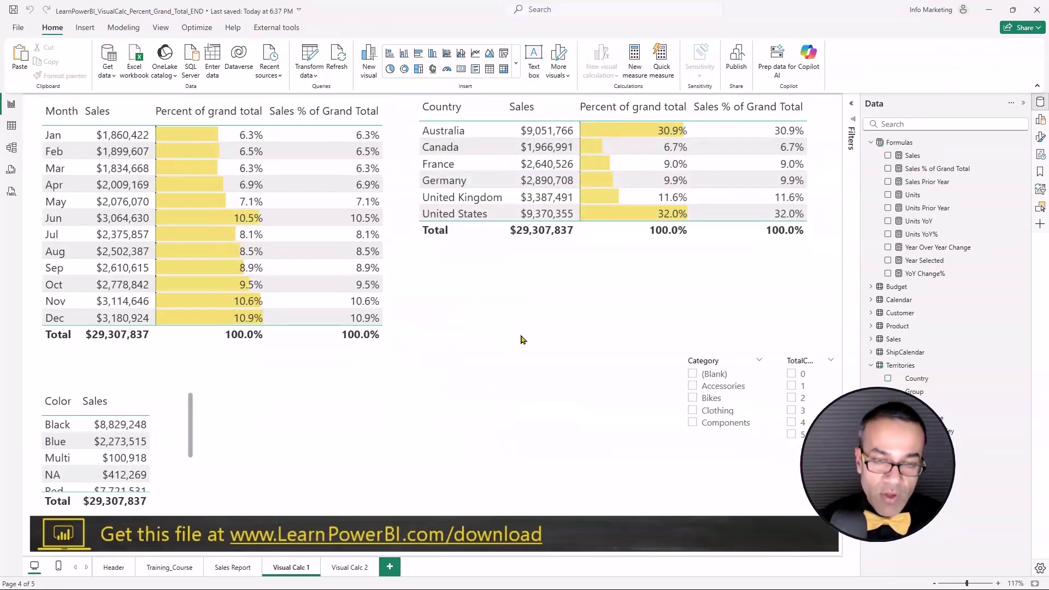
left_click(935, 170)
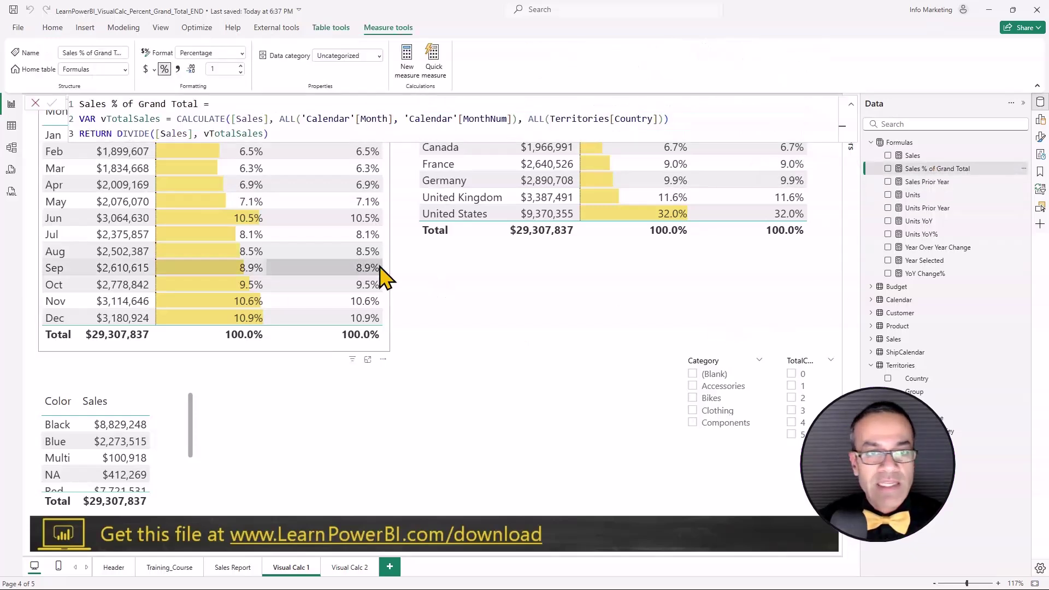
left_click(294, 119)
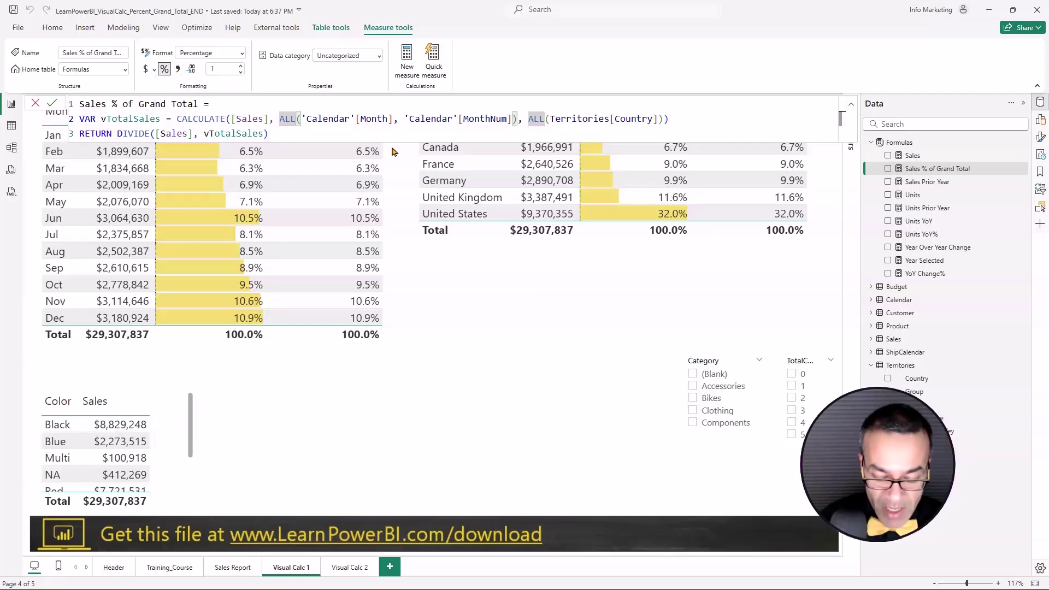
type("SE")
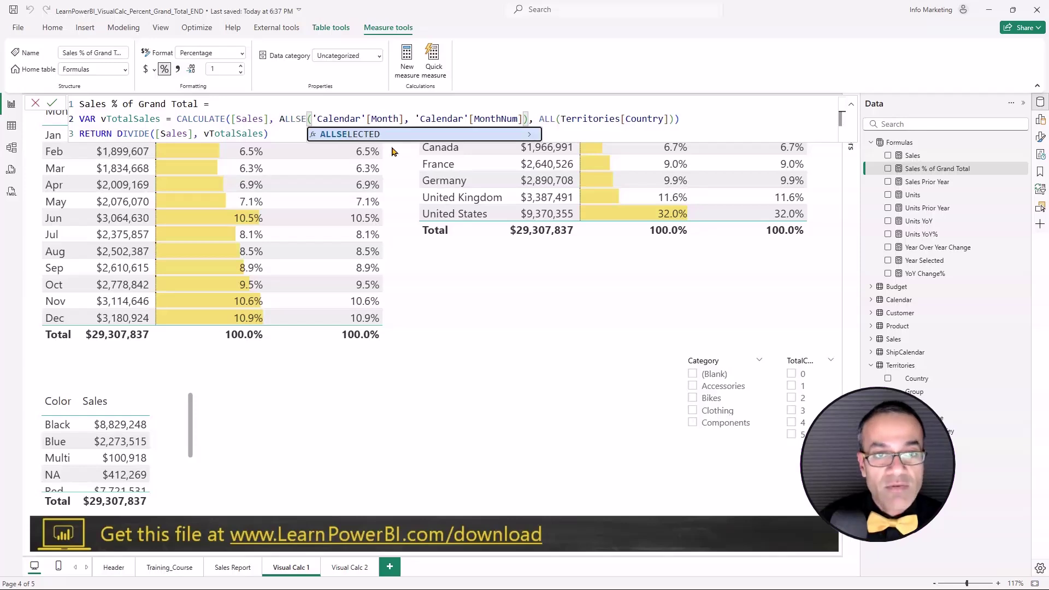
key("Tab")
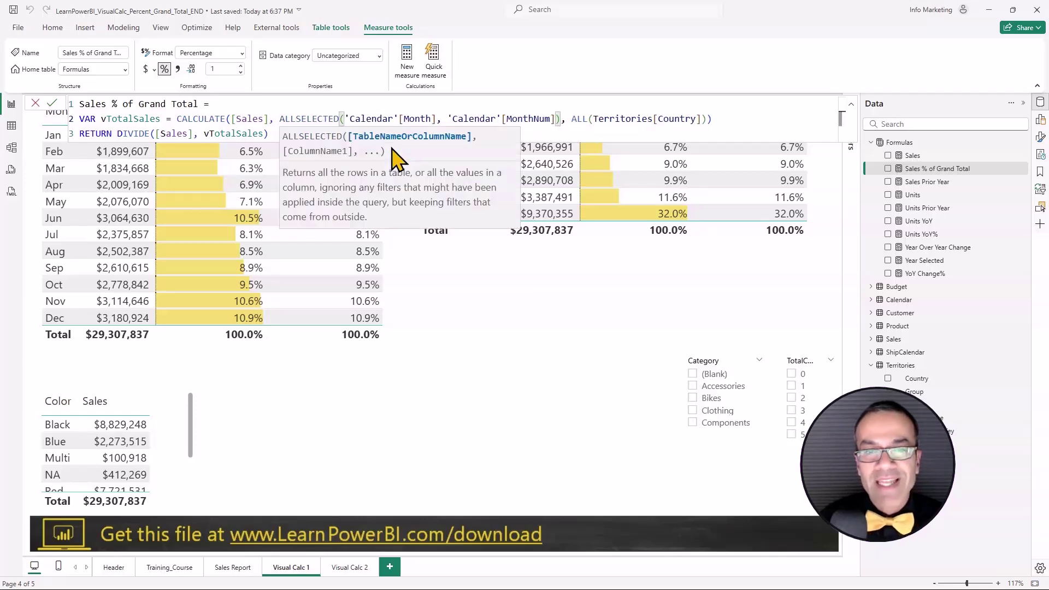
left_click(587, 119)
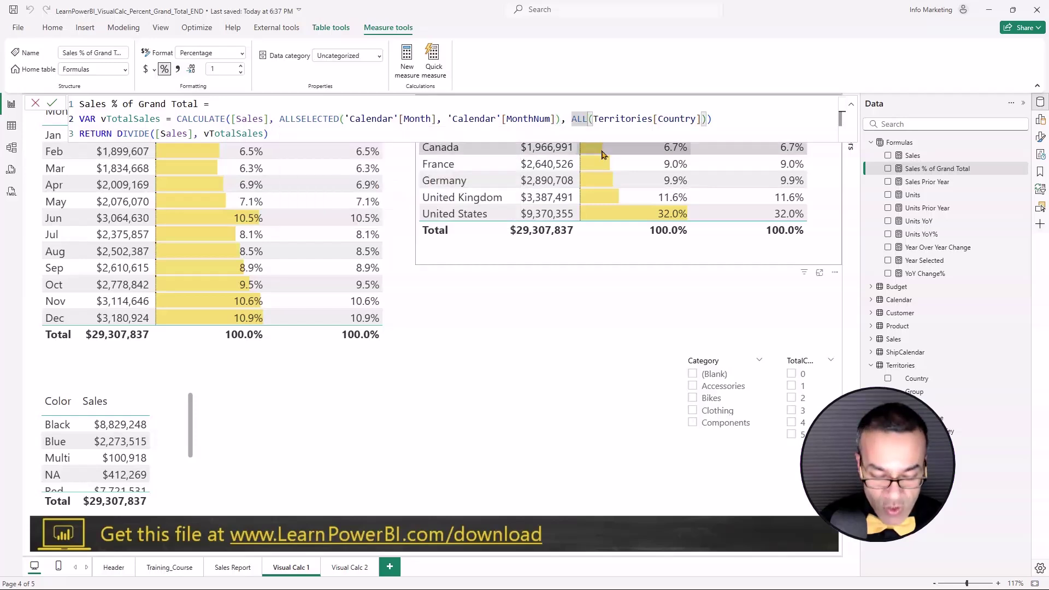
type("SEL")
key("Tab")
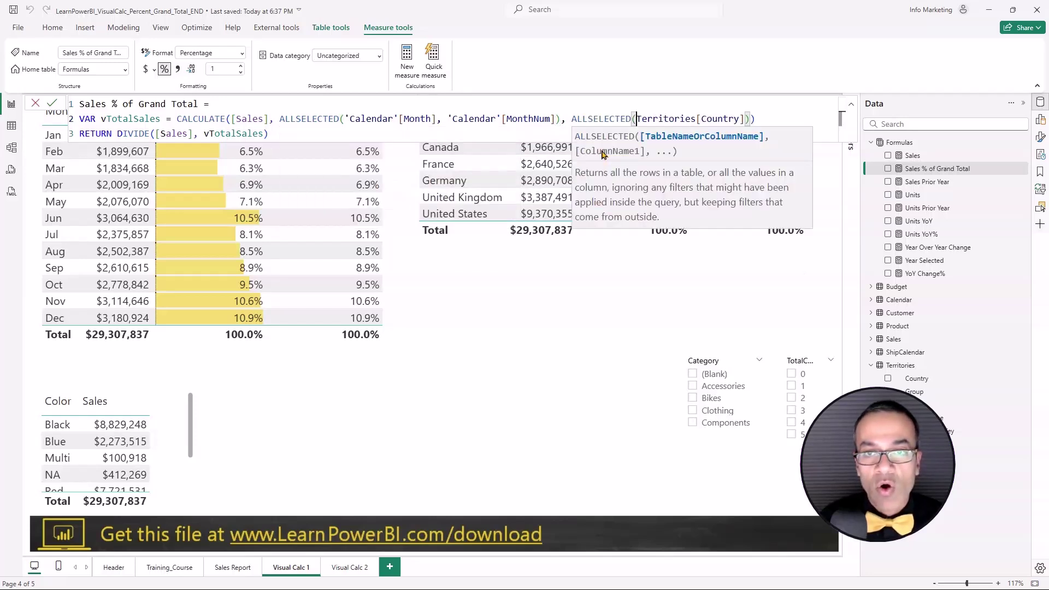
left_click(52, 103)
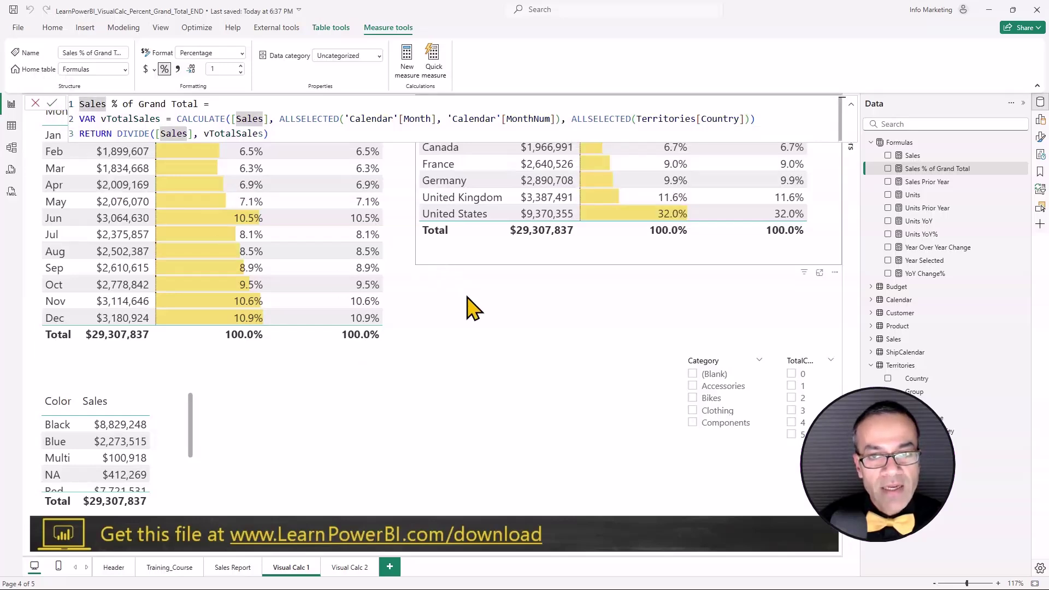
Close the formula and draw arrows from the slicer toward the month percentages
left_click(449, 273)
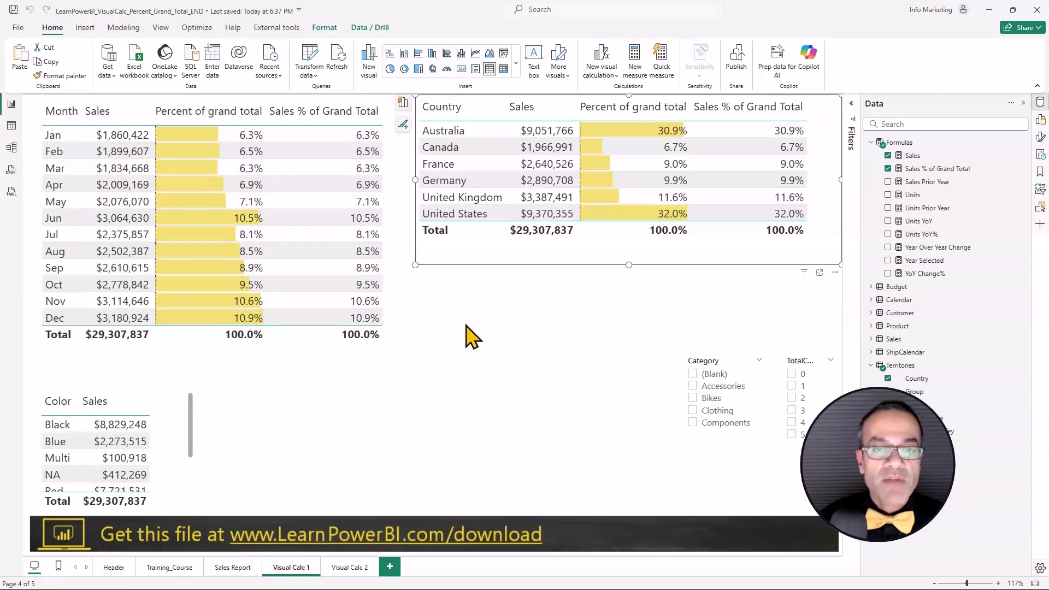
key("ctrl+2")
mouse_move(438, 227)
left_mouse_down()
mouse_move(350, 277)
mouse_move(377, 305)
left_mouse_up()
mouse_move(672, 378)
left_mouse_down()
mouse_move(549, 356)
mouse_move(441, 311)
left_mouse_up()
mouse_move(753, 340)
left_mouse_down()
mouse_move(623, 298)
mouse_move(508, 299)
left_mouse_up()
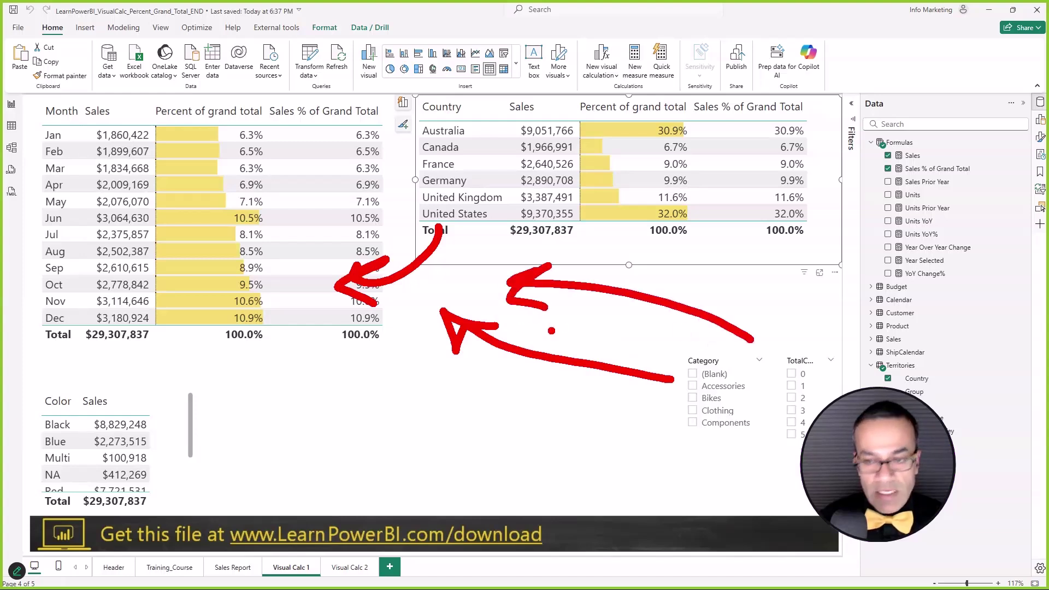
key("Escape")
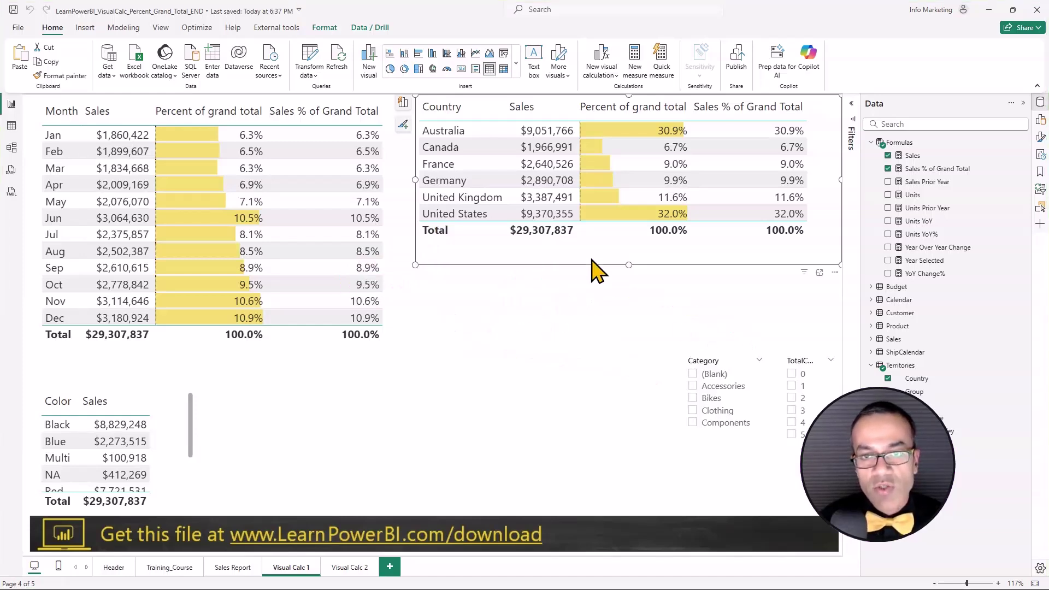
Cross-filter to United States and back to verify the columns match, then select the Color and Sales table
left_click(937, 170)
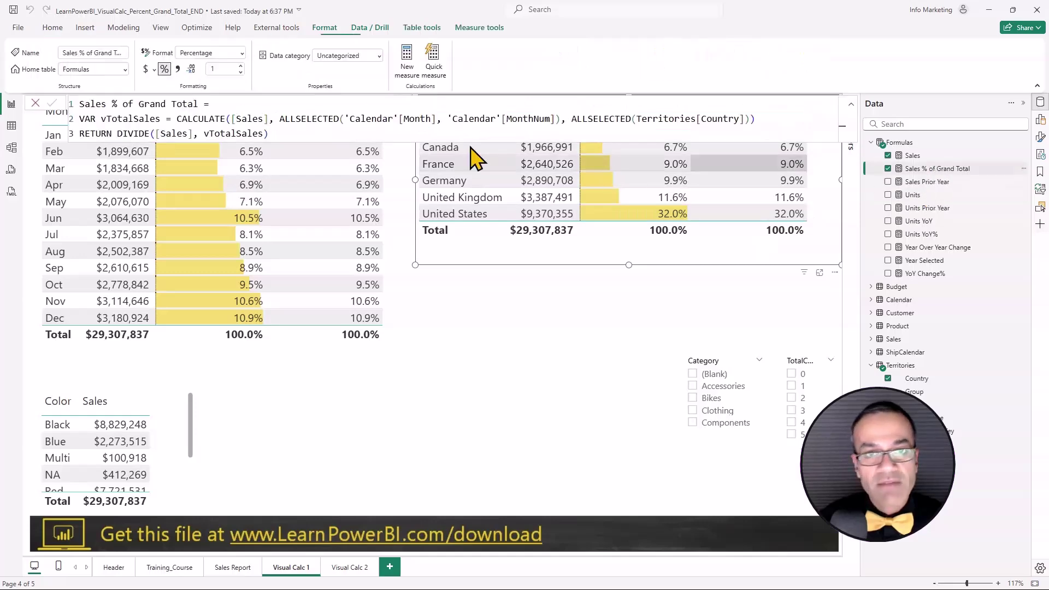
left_click(508, 342)
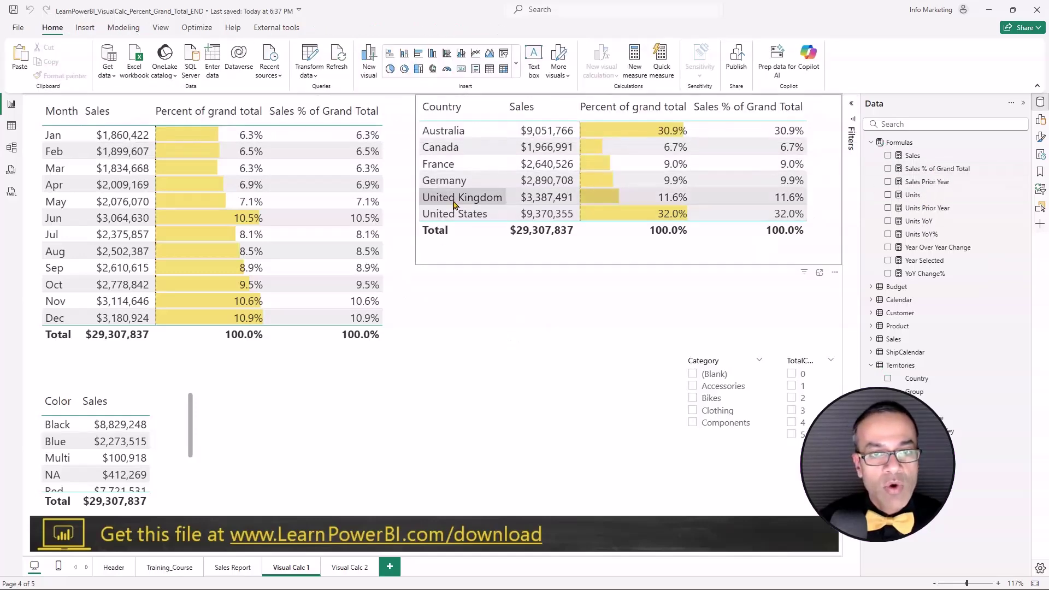
left_click(447, 217)
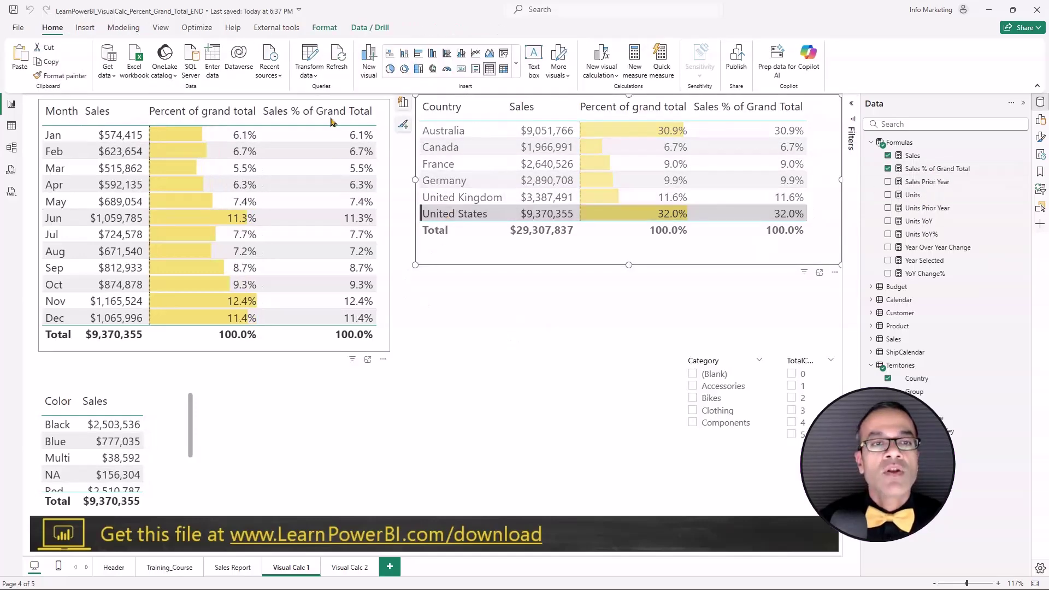
left_click(474, 214)
left_click(945, 169)
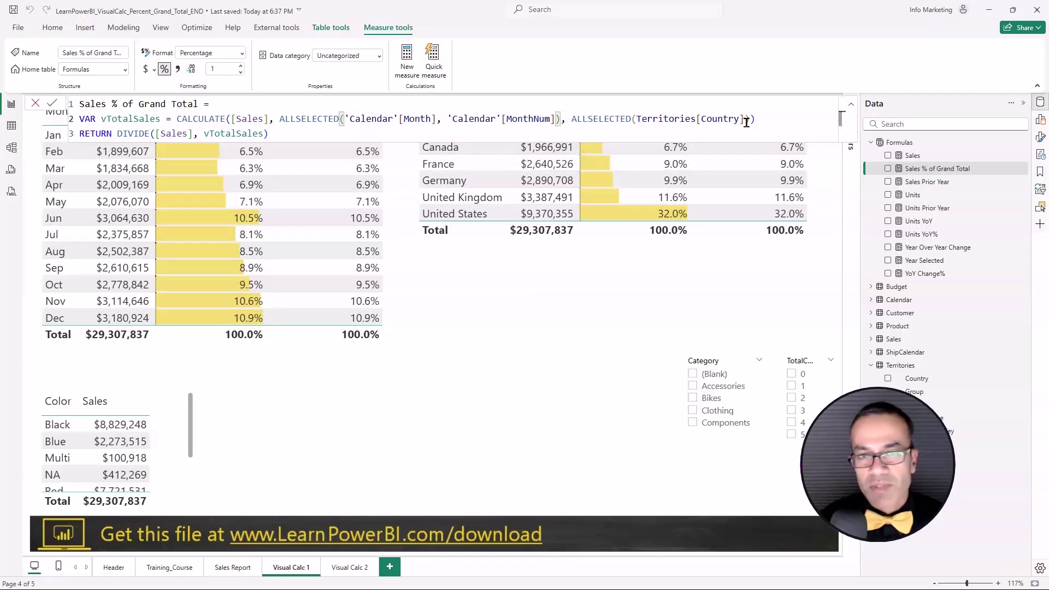
left_click(445, 288)
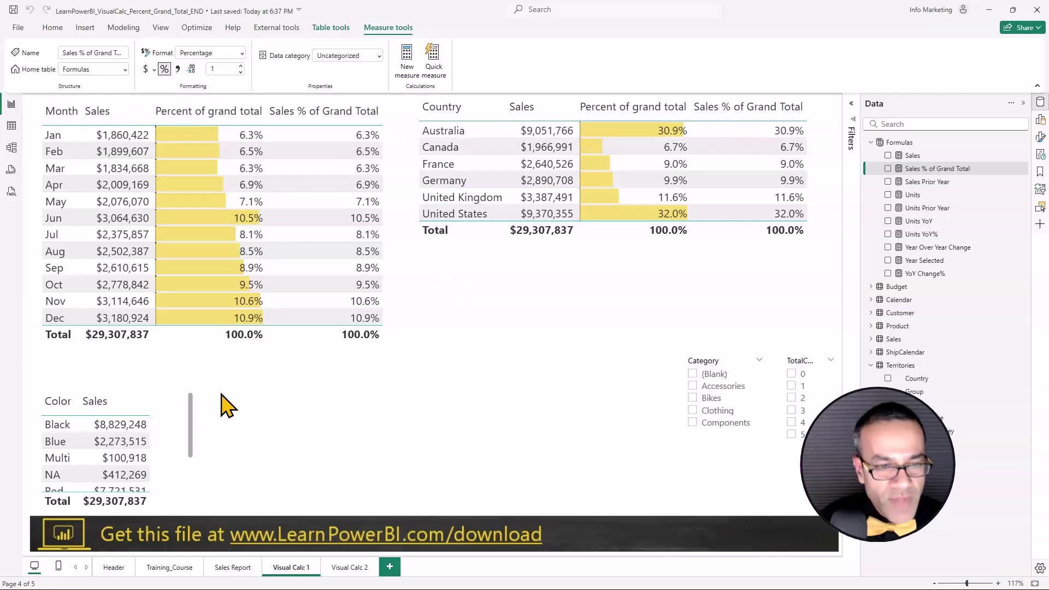
left_click(194, 401)
Replace the Color table with a pasted copy of the Country table below the Month table
left_click_drag(197, 390, 316, 370)
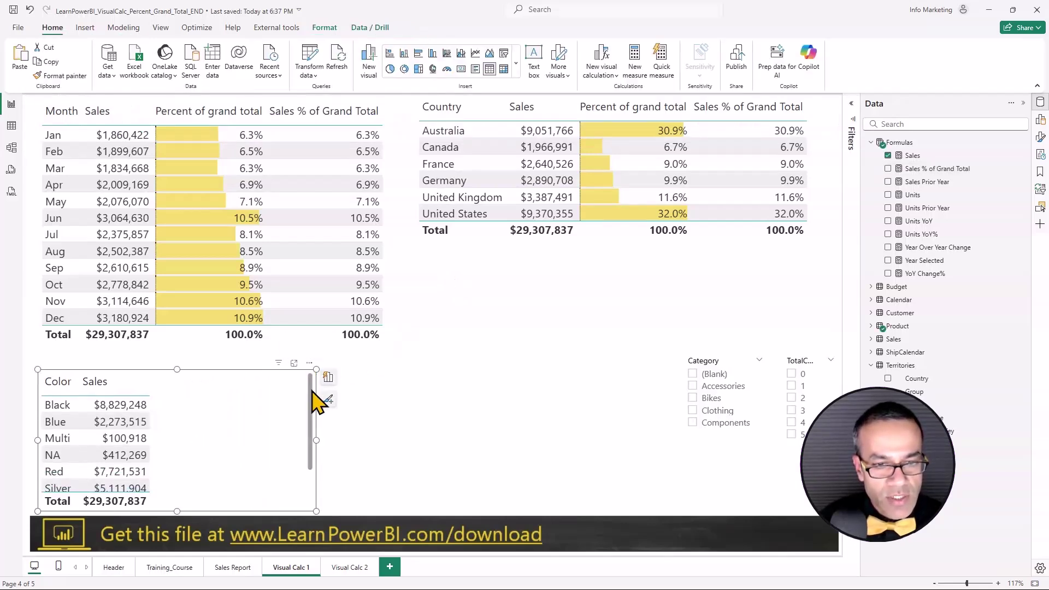
key("Delete")
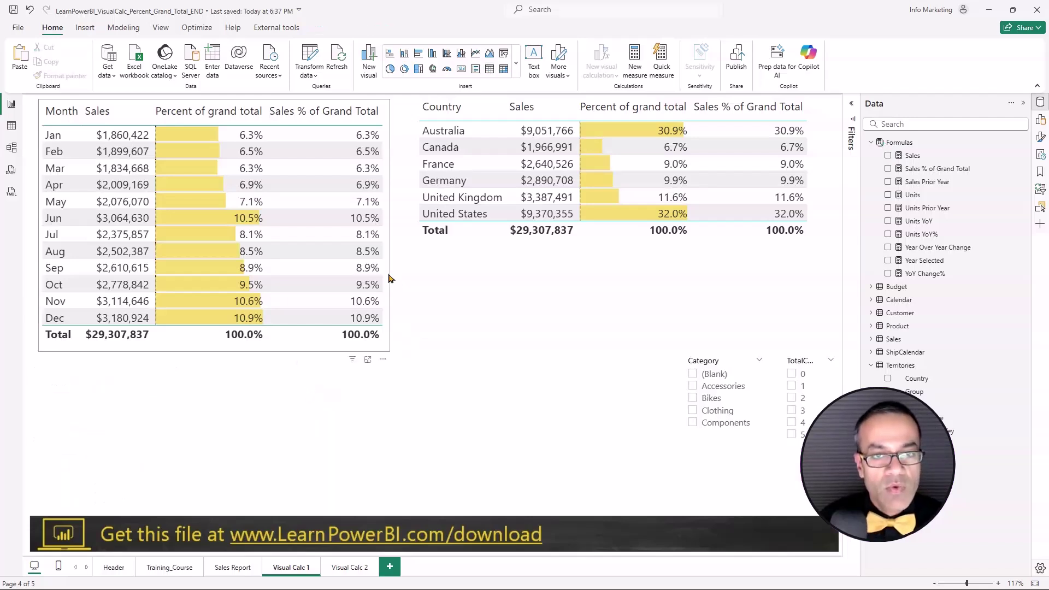
left_click(454, 256)
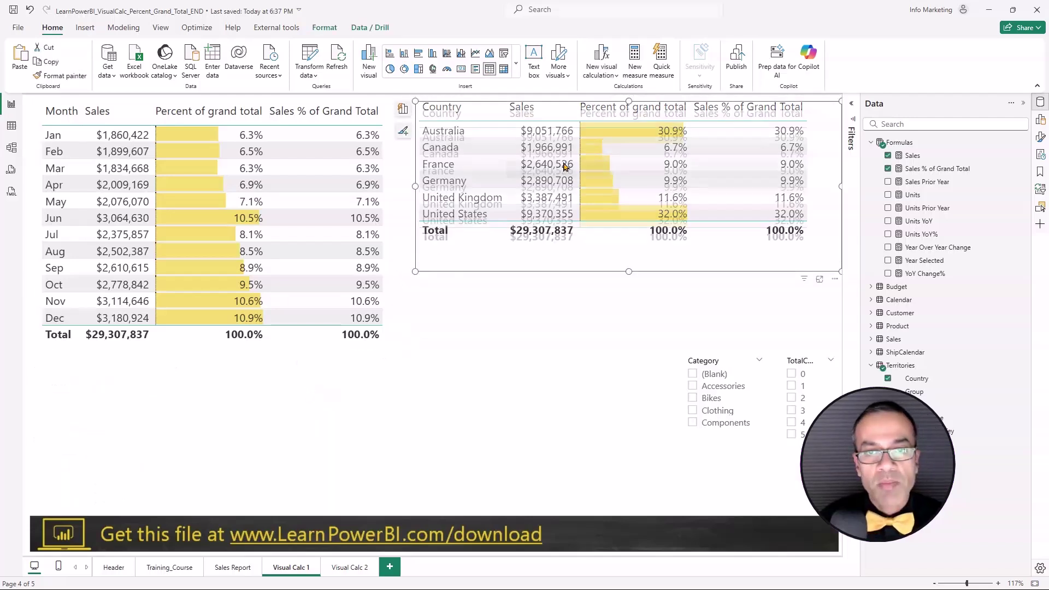
key("ctrl+v")
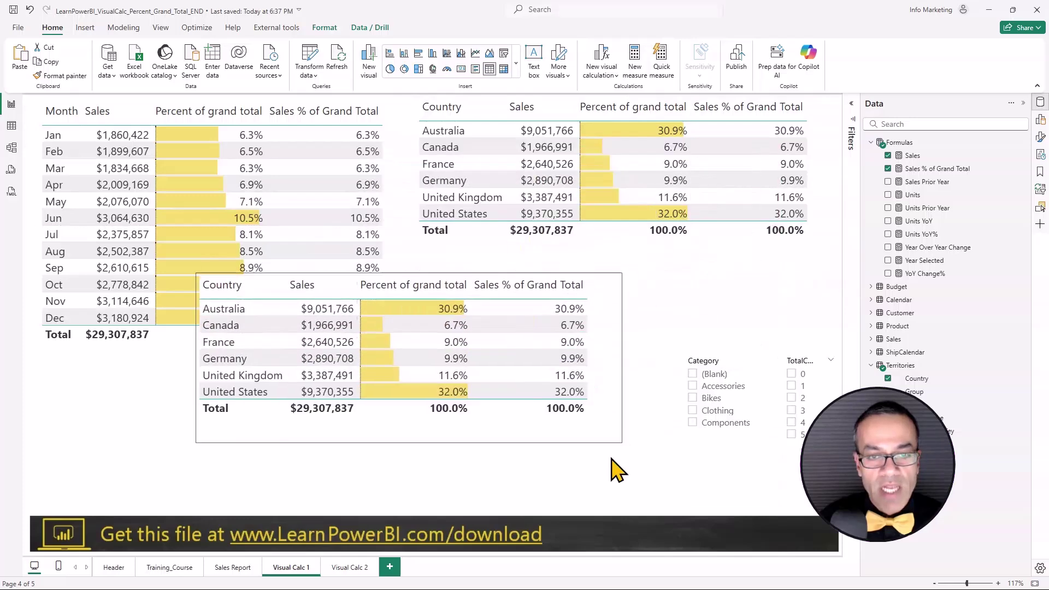
left_click_drag(601, 432, 443, 505)
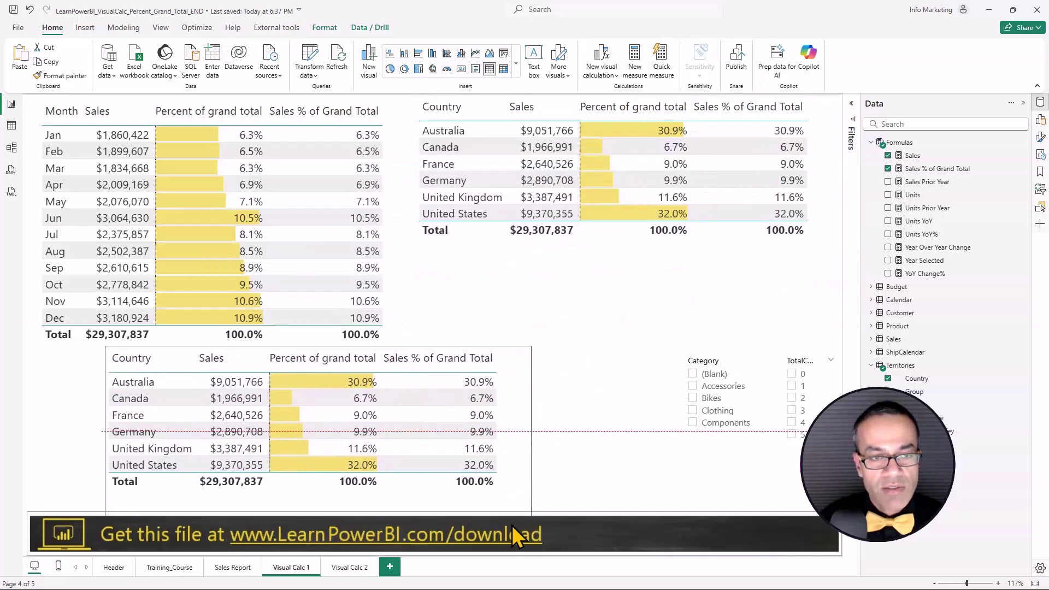
Swap the copy's Country field for Product Color and enlarge the table to inspect it
left_click(1040, 140)
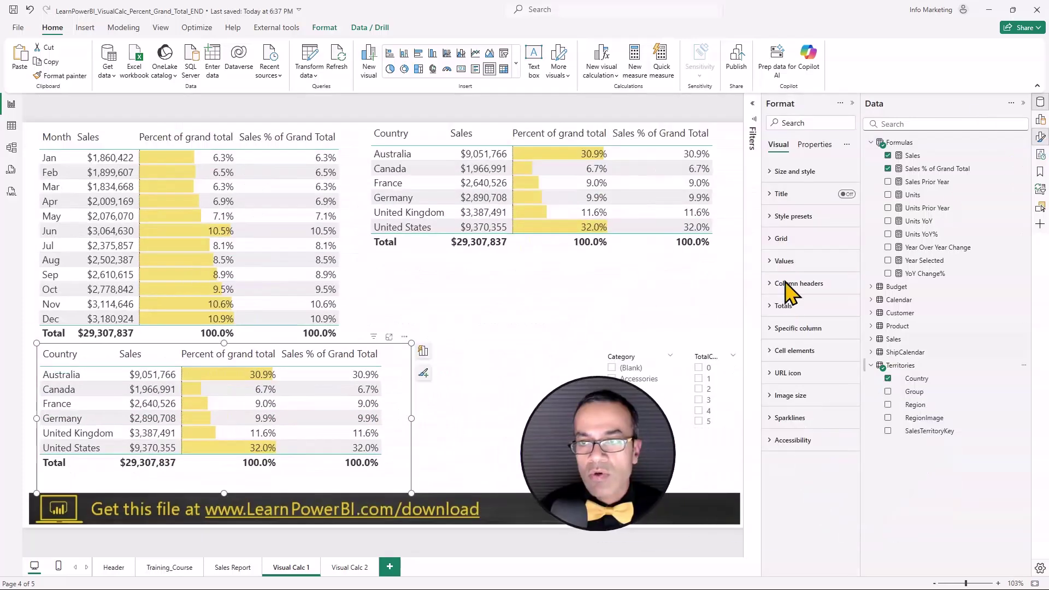
left_click(1041, 120)
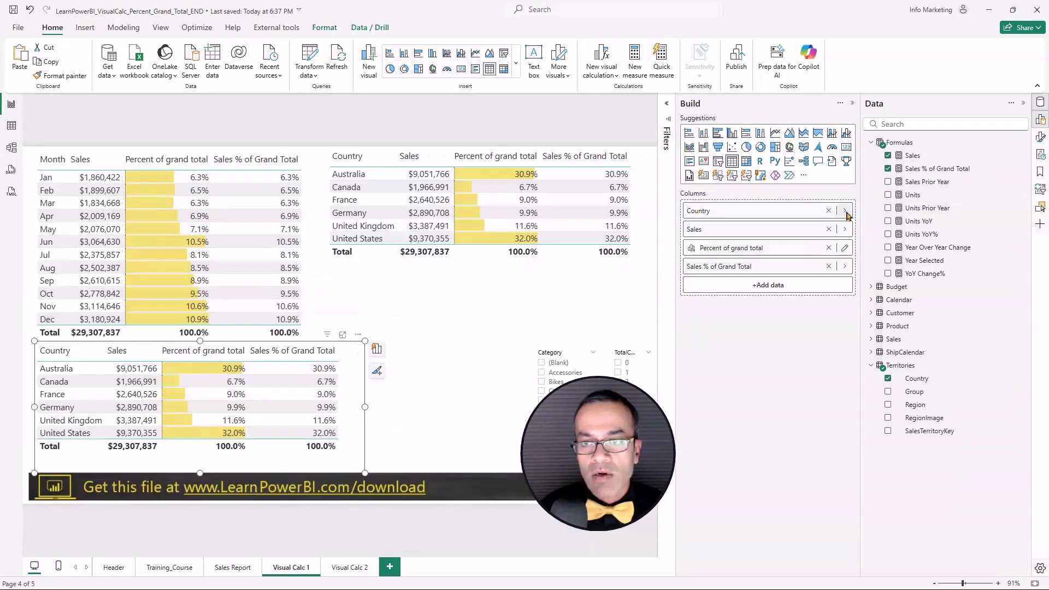
left_click(845, 212)
left_click(891, 209)
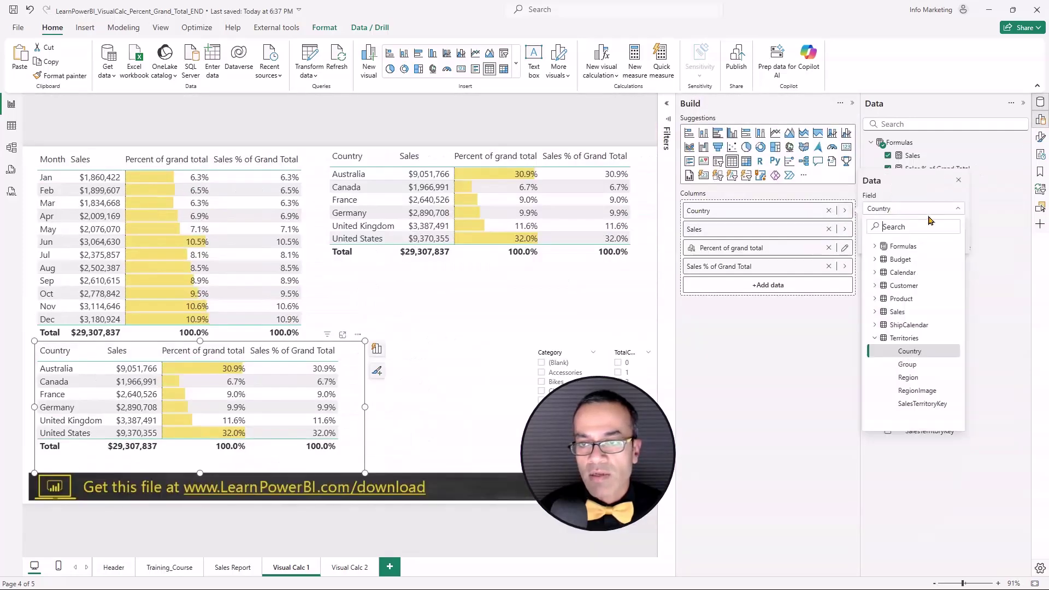
left_click(876, 338)
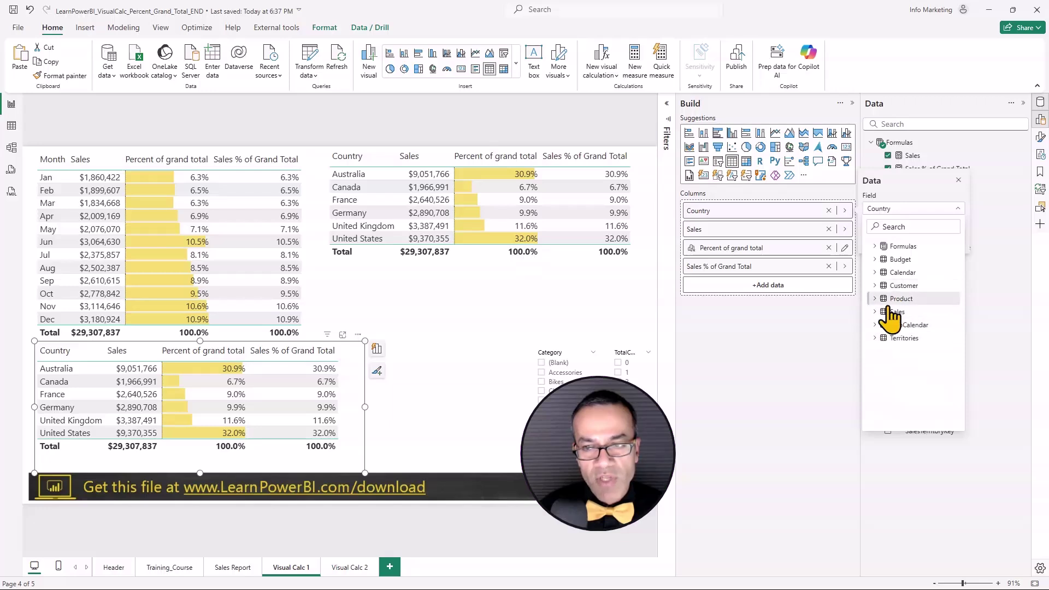
left_click(880, 300)
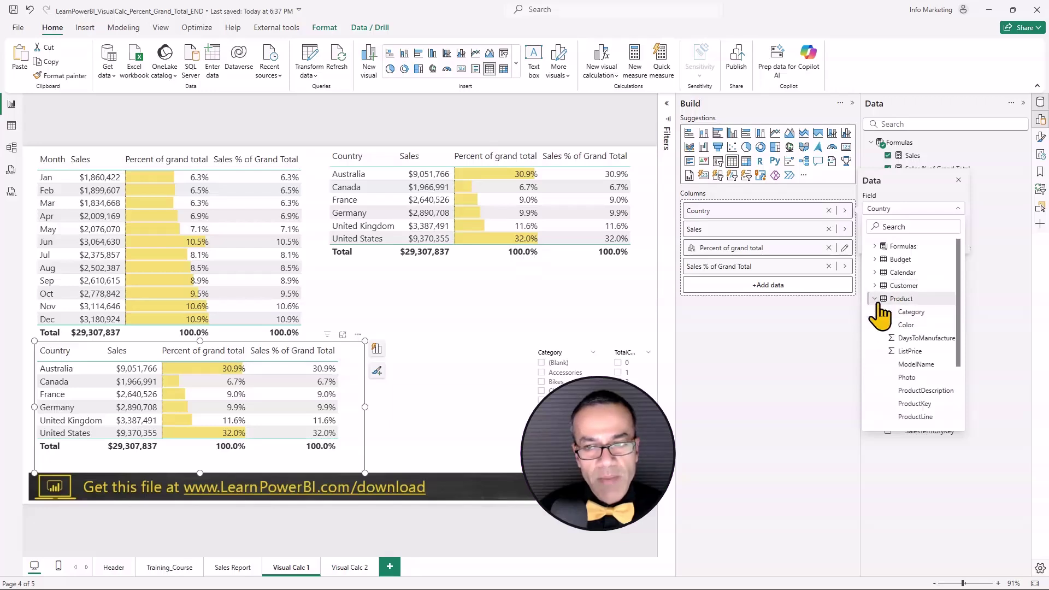
left_click(910, 326)
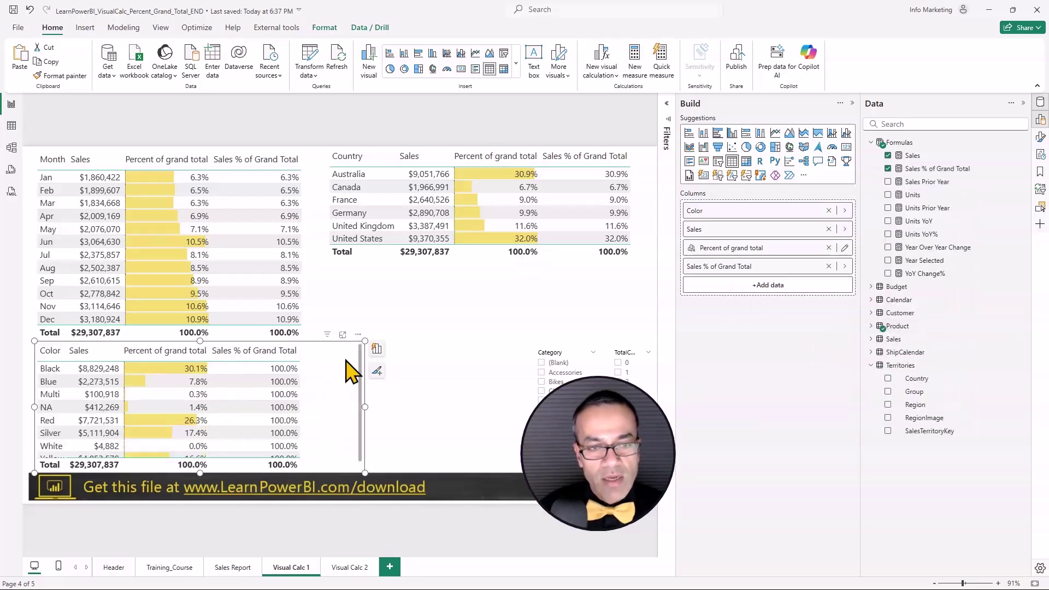
left_click(343, 334)
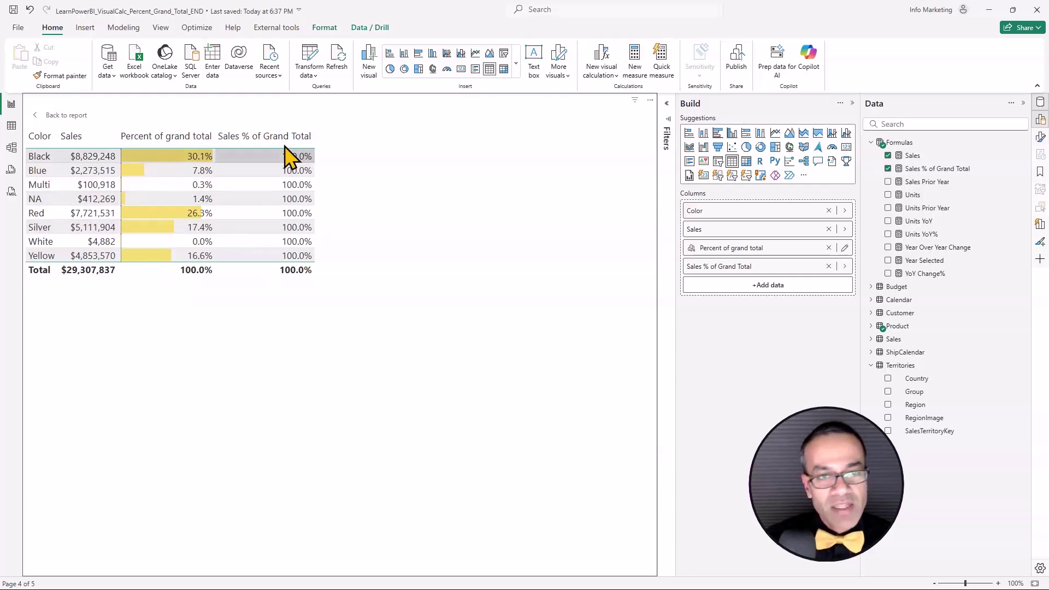
Return to the full report page and open the Sales % of Grand Total formula
left_click(65, 117)
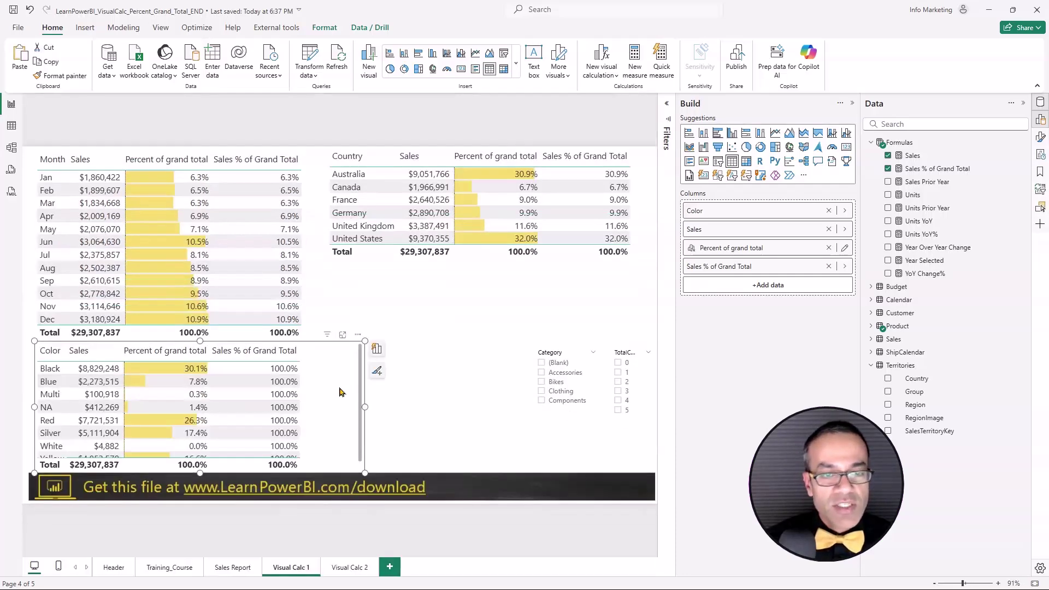
left_click(937, 169)
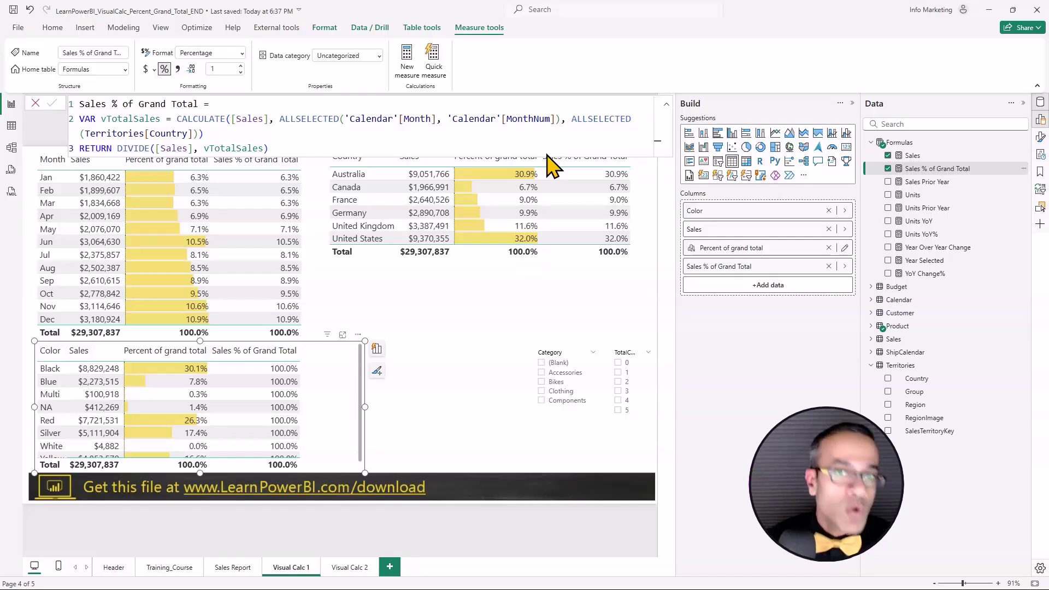
left_click(388, 319)
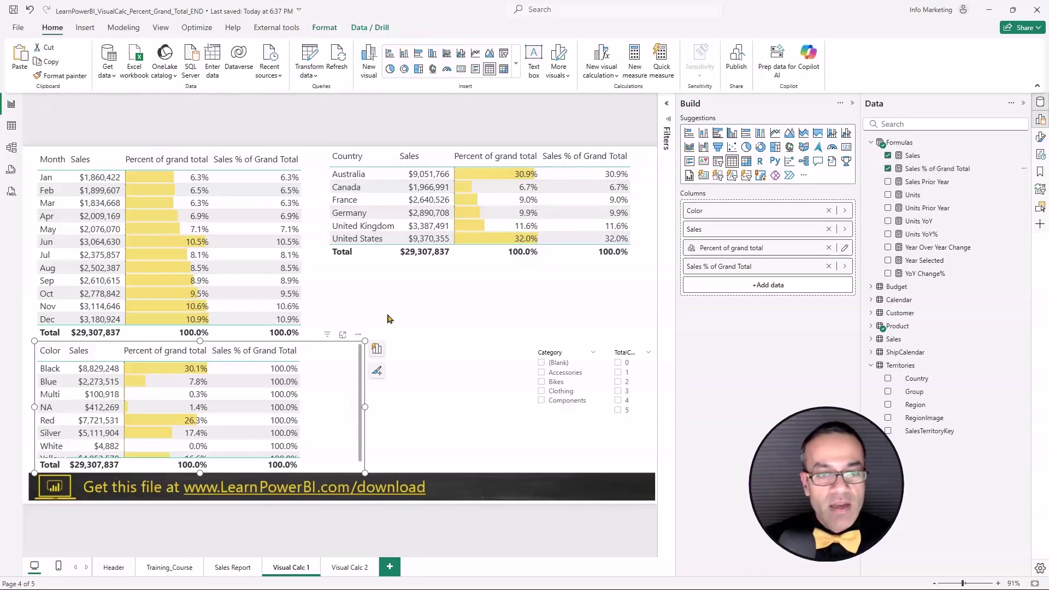
left_click(938, 169)
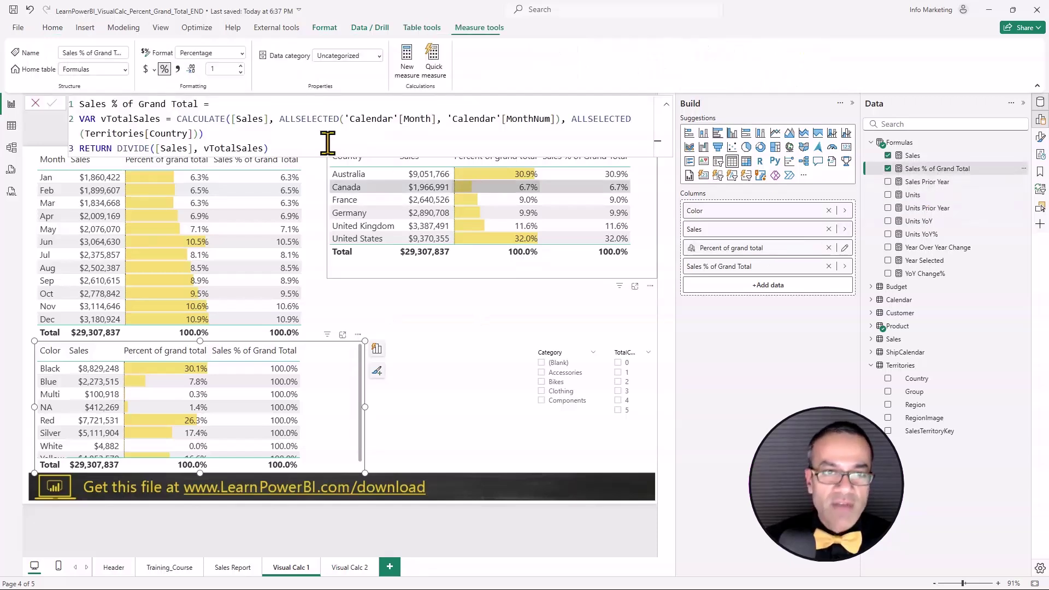
Replace the ALLSELECTED column arguments with Sales and commit the measure
left_click(293, 120)
left_click(349, 120)
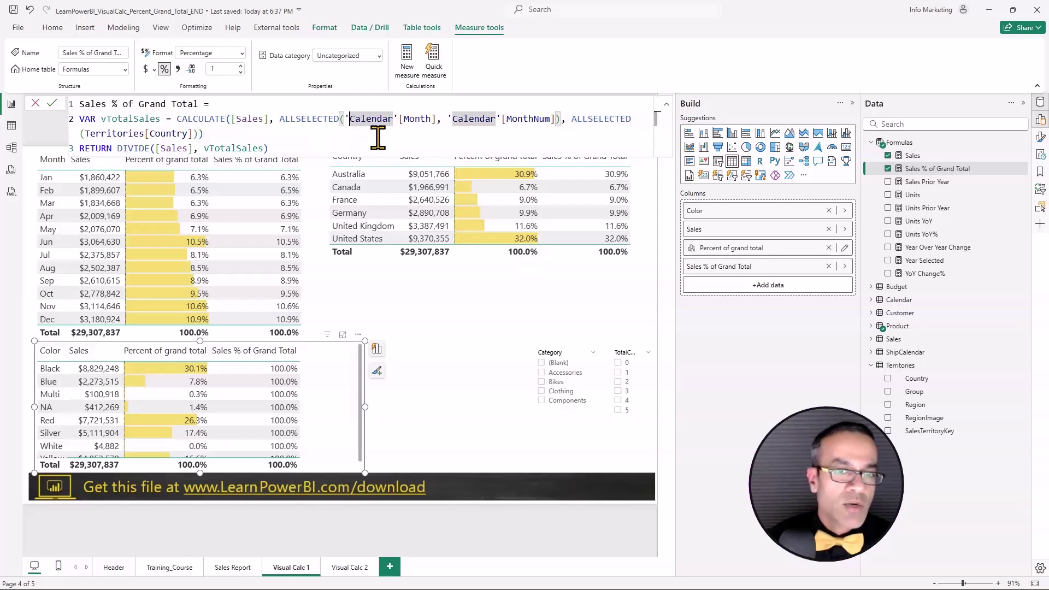
key("ctrl+shift+Right")
key("ctrl+shift+Right")
key("ctrl+shift+Right")
key("ctrl+shift+Right")
key("ctrl+shift+Right")
key("ctrl+shift+Right")
key("ctrl+shift+Right")
key("ctrl+shift+Right")
key("ctrl+shift+Right")
key("ctrl+shift+Right")
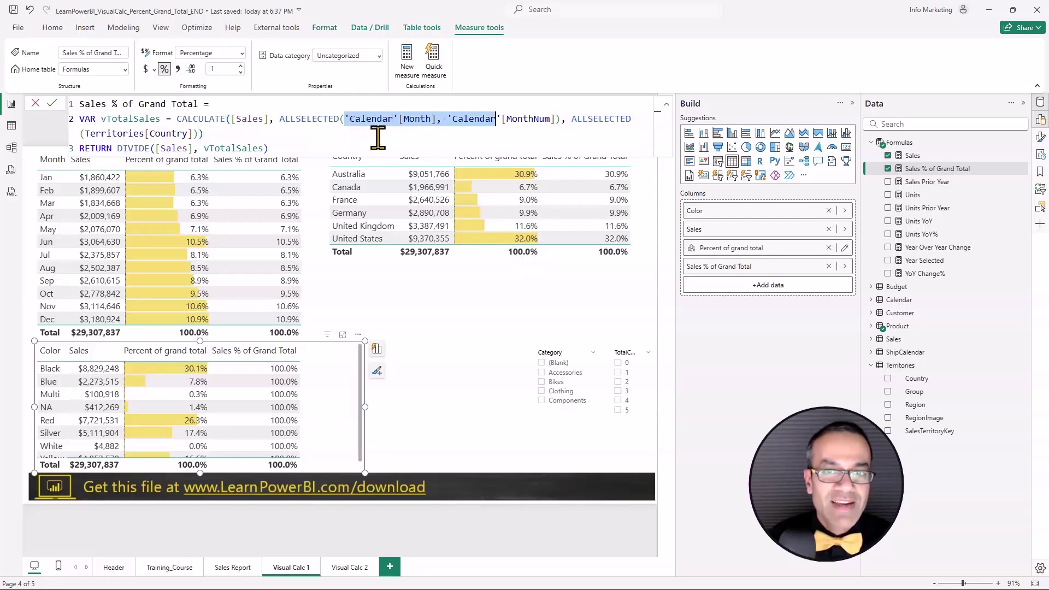
key("ctrl+shift+Right")
key("shift+Left")
key("Delete")
type("Sales")
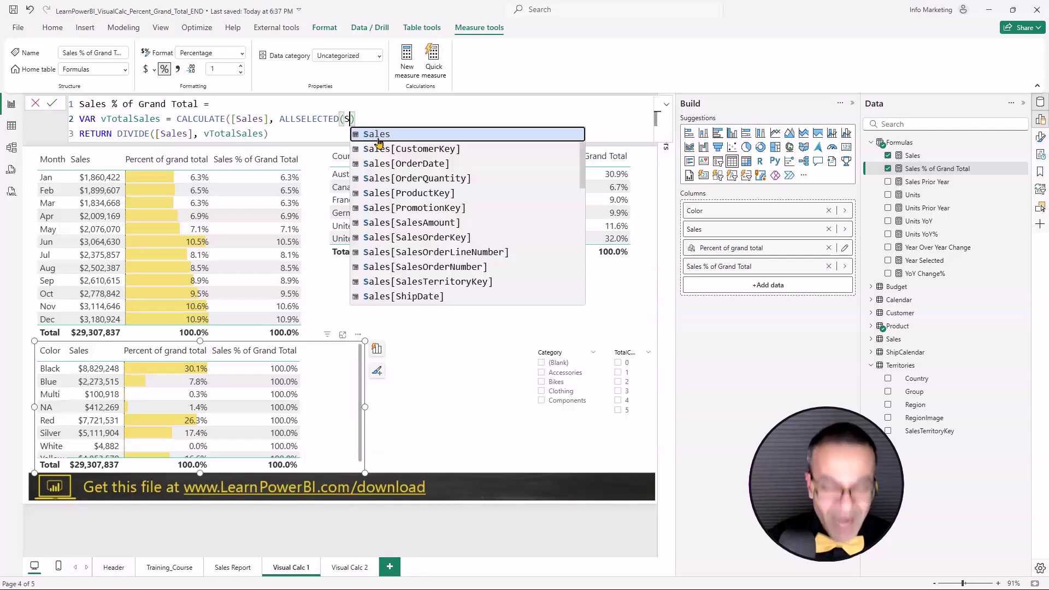
key("Escape")
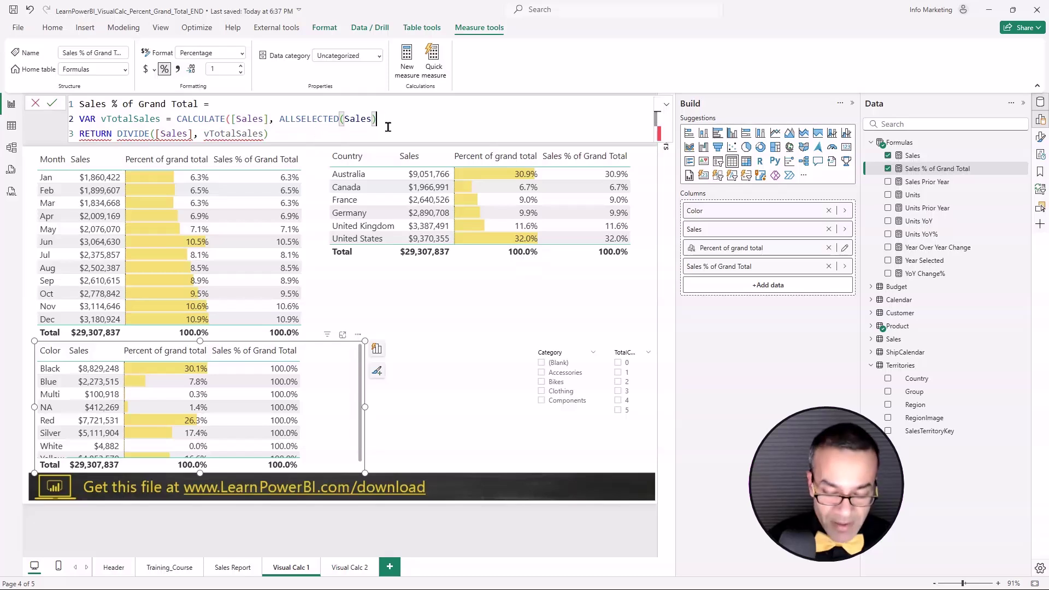
left_click(388, 125)
type(")")
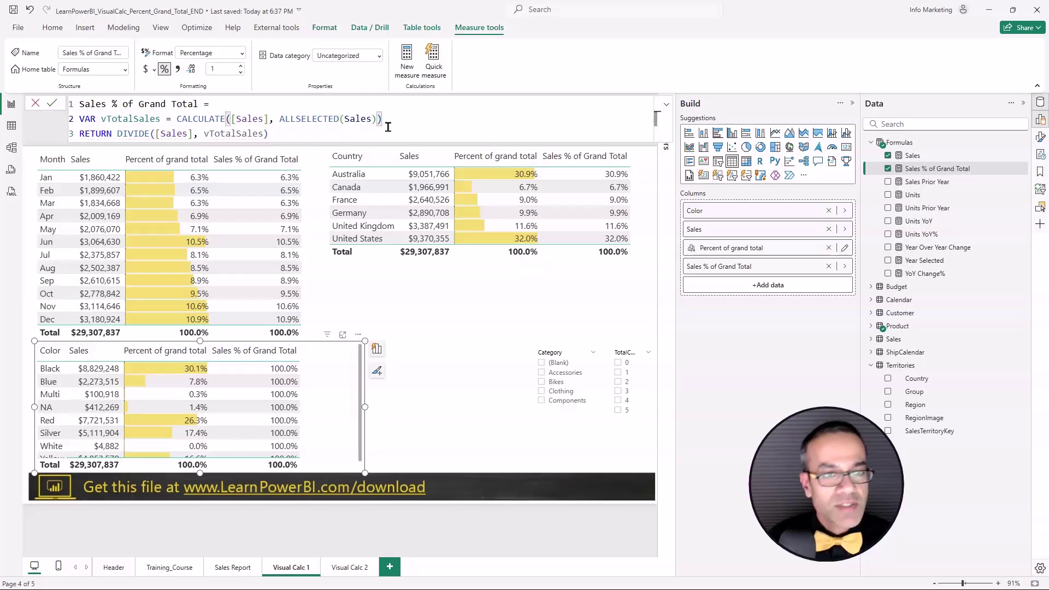
left_click(52, 104)
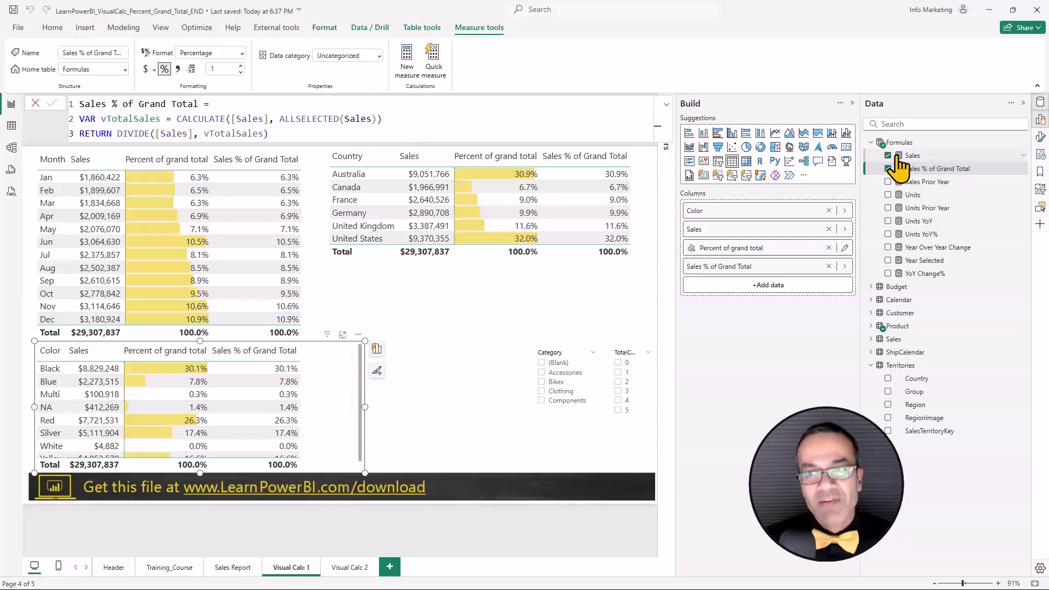
Reselect the Color table, review ALLSELECTED(Sales) in the measure, then close the formula bar
left_click(318, 241)
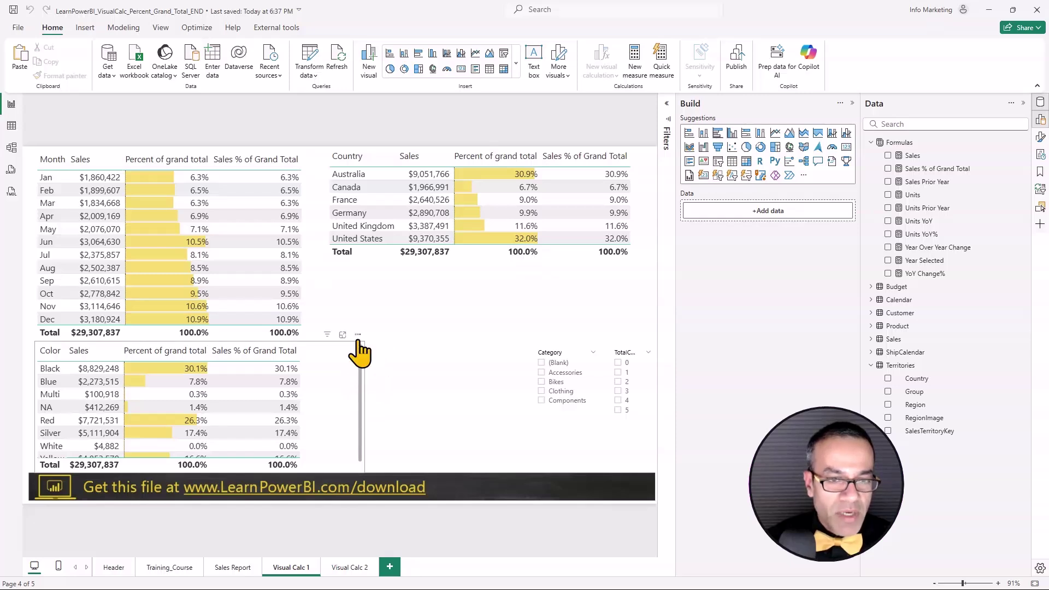
left_click_drag(353, 348, 371, 352)
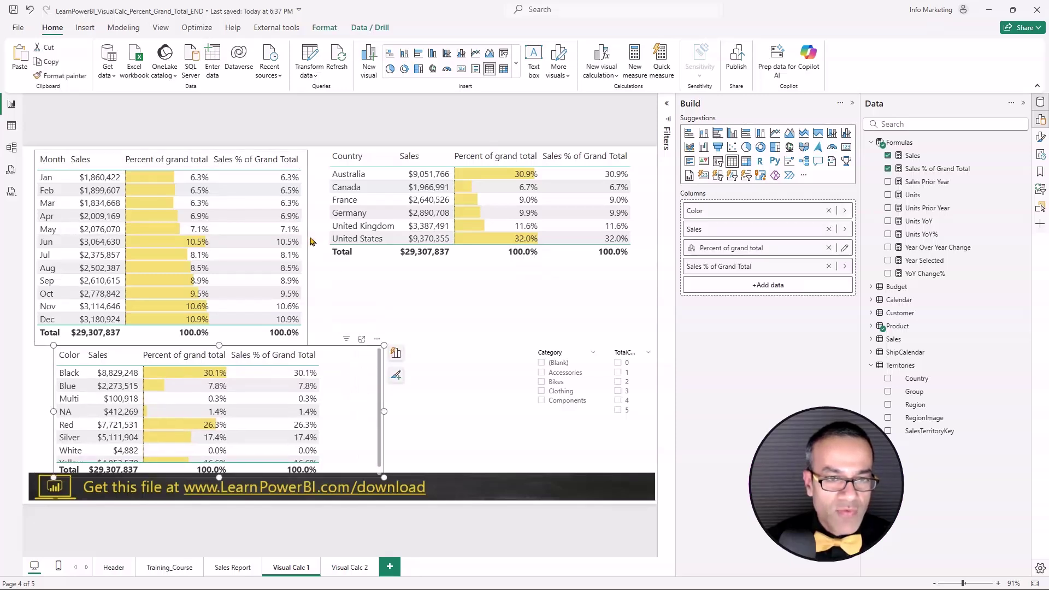
left_click(924, 173)
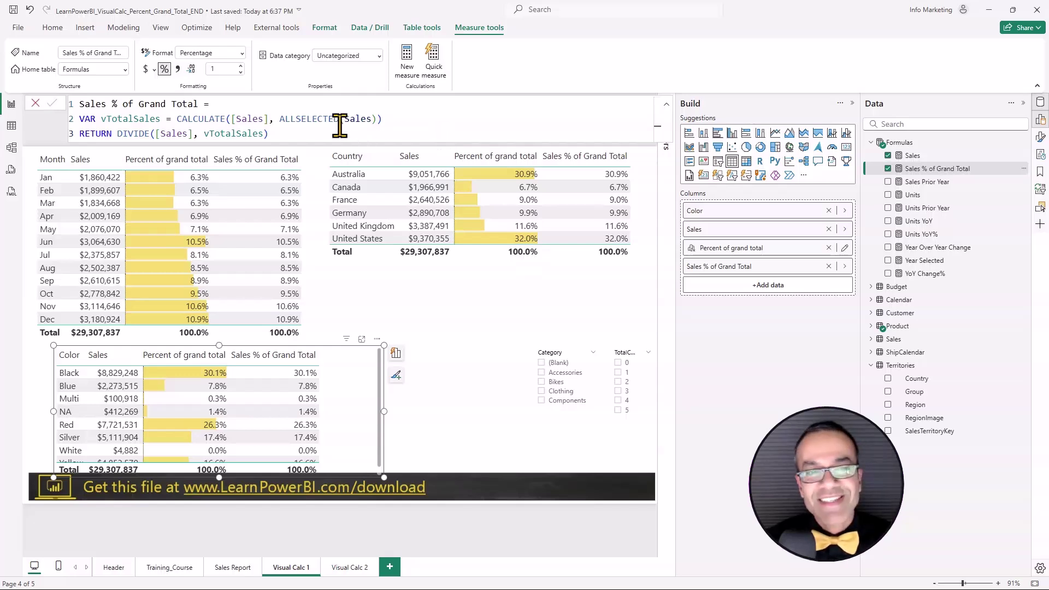
double_click(318, 119)
left_click(404, 122)
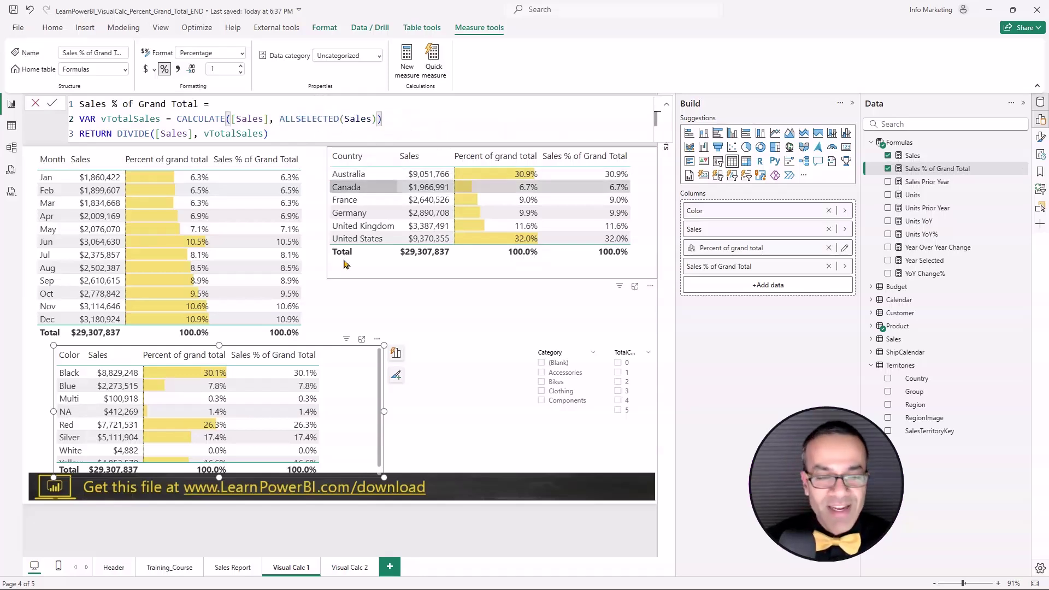
left_click(427, 328)
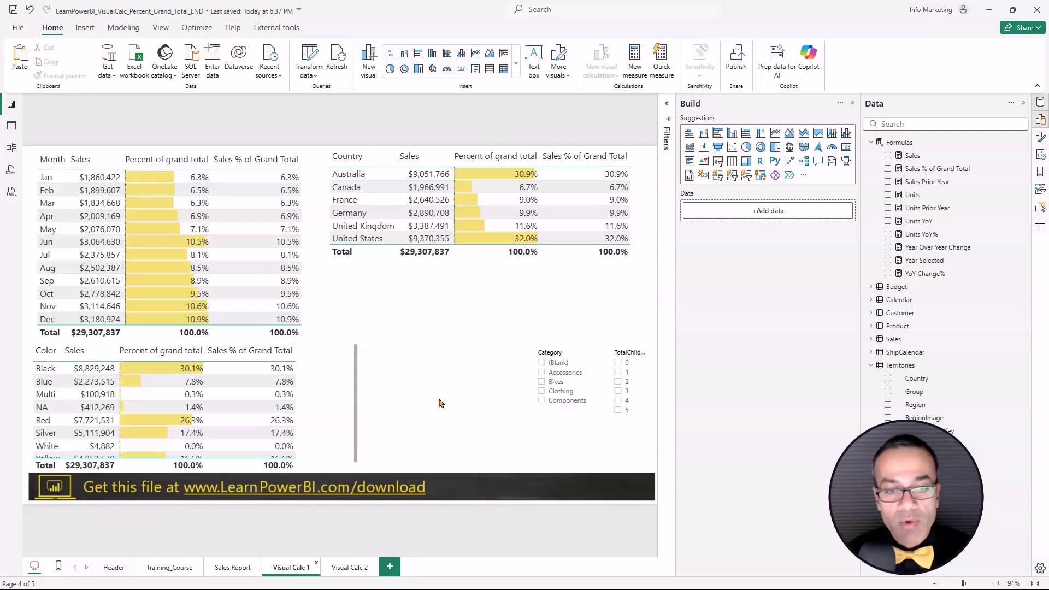
Show the Training_Course page full-width with the Build and Data panes collapsed
left_click(186, 567)
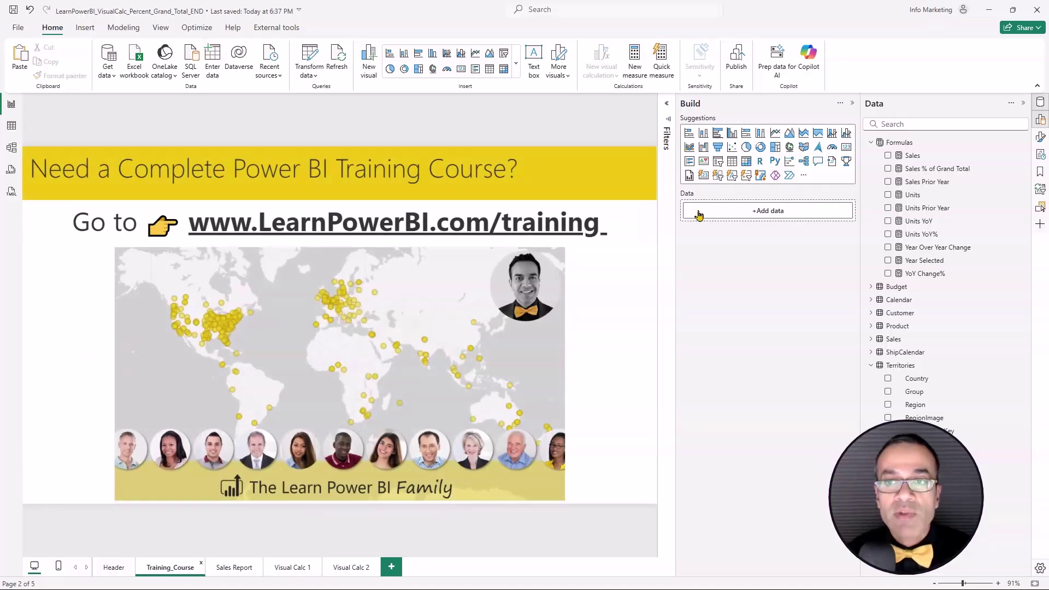
left_click(852, 104)
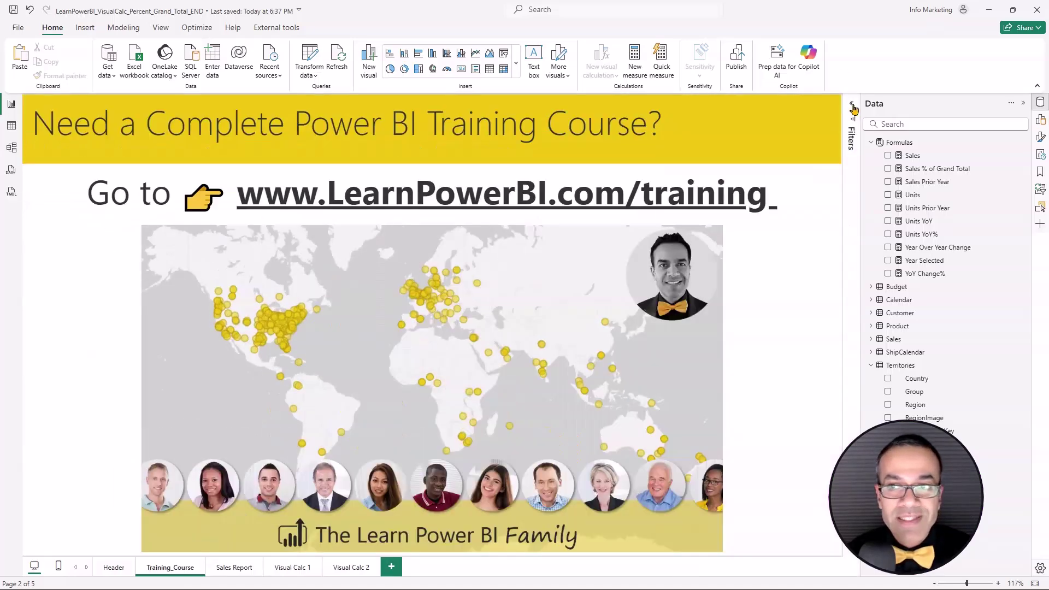
left_click(1024, 103)
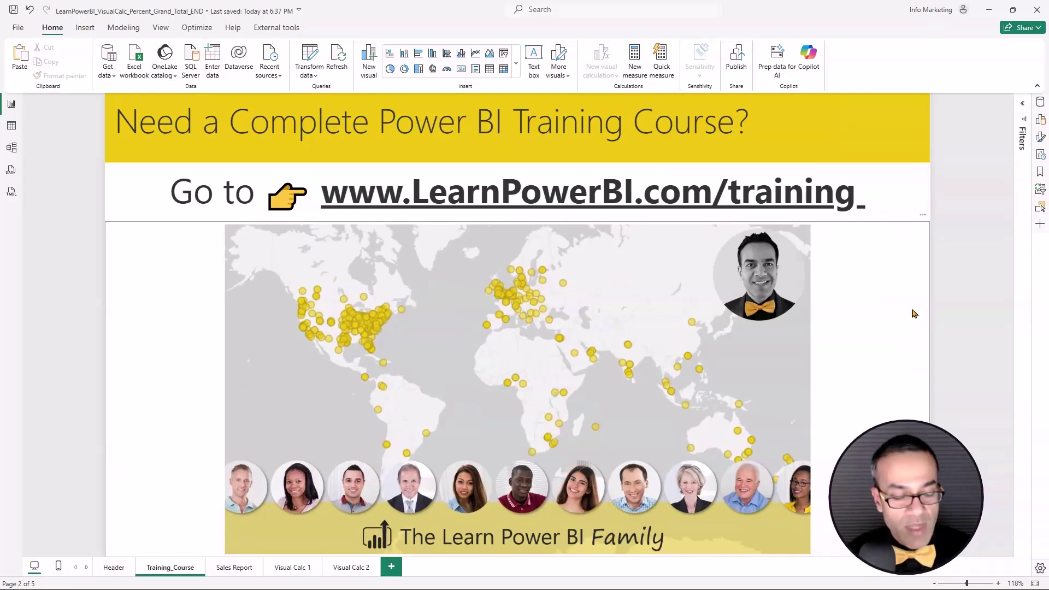